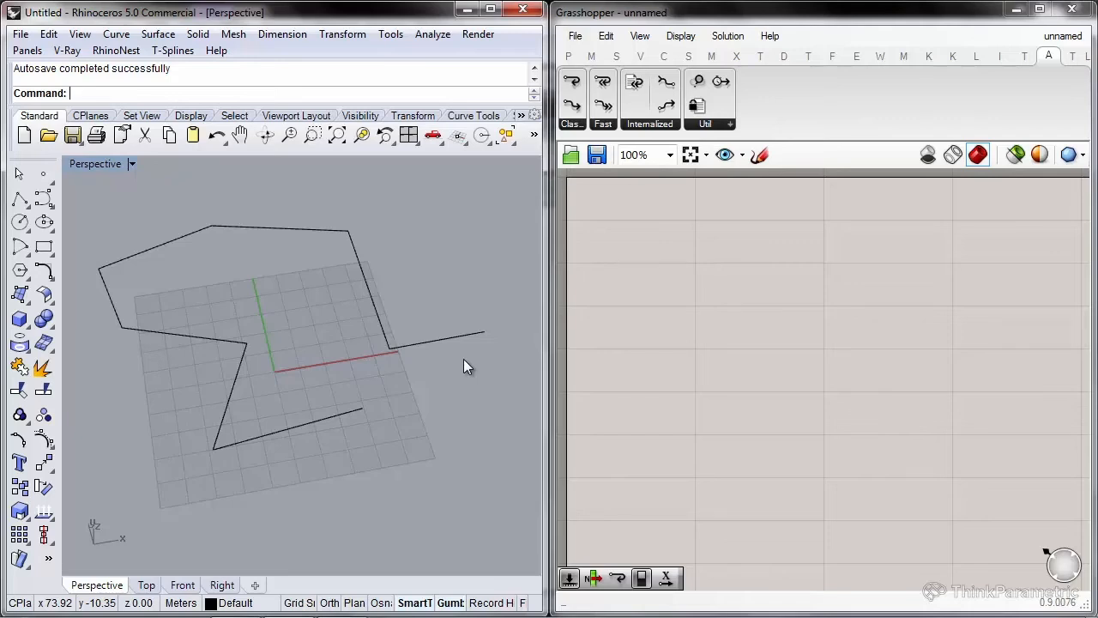
{"action": "right_click_drag", "start_coordinate": [340, 375], "coordinate": [349, 326]}
{"action": "scroll", "coordinate": [349, 328], "scroll_direction": "down", "scroll_amount": 4}
{"action": "scroll", "coordinate": [294, 343], "scroll_direction": "up", "scroll_amount": 9}
{"action": "left_click", "coordinate": [294, 343]}
{"action": "left_click", "coordinate": [268, 272]}
{"action": "scroll", "coordinate": [269, 272], "scroll_direction": "down", "scroll_amount": 3}
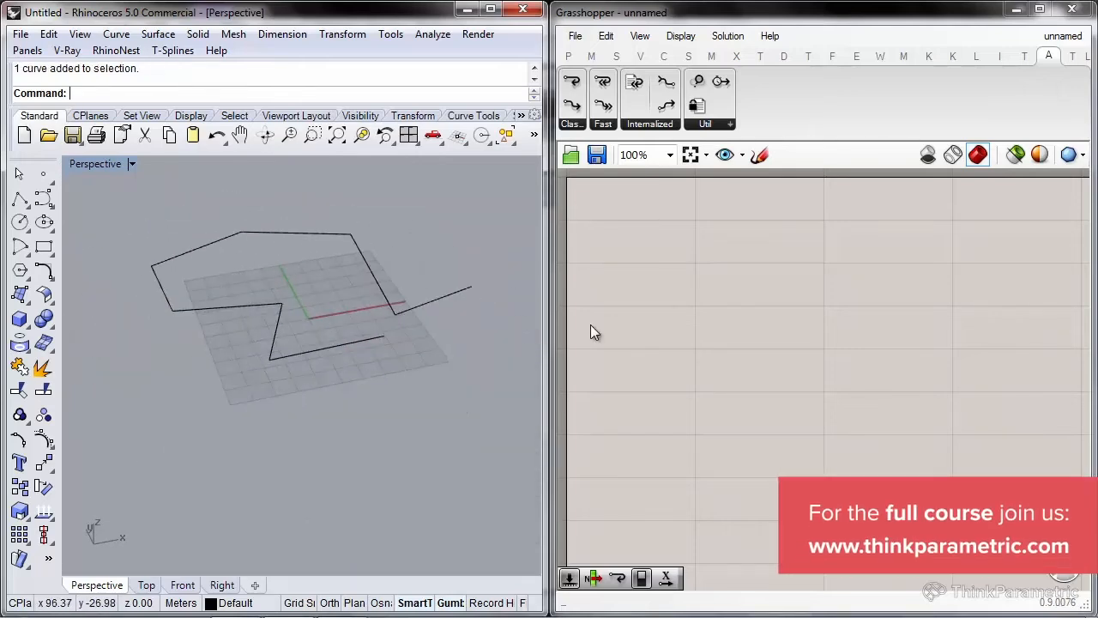
Add a Curve parameter that references the open polyline in Rhino, and hide the original polyline.
{"action": "double_click", "coordinate": [658, 300]}
{"action": "type", "text": "crv"}
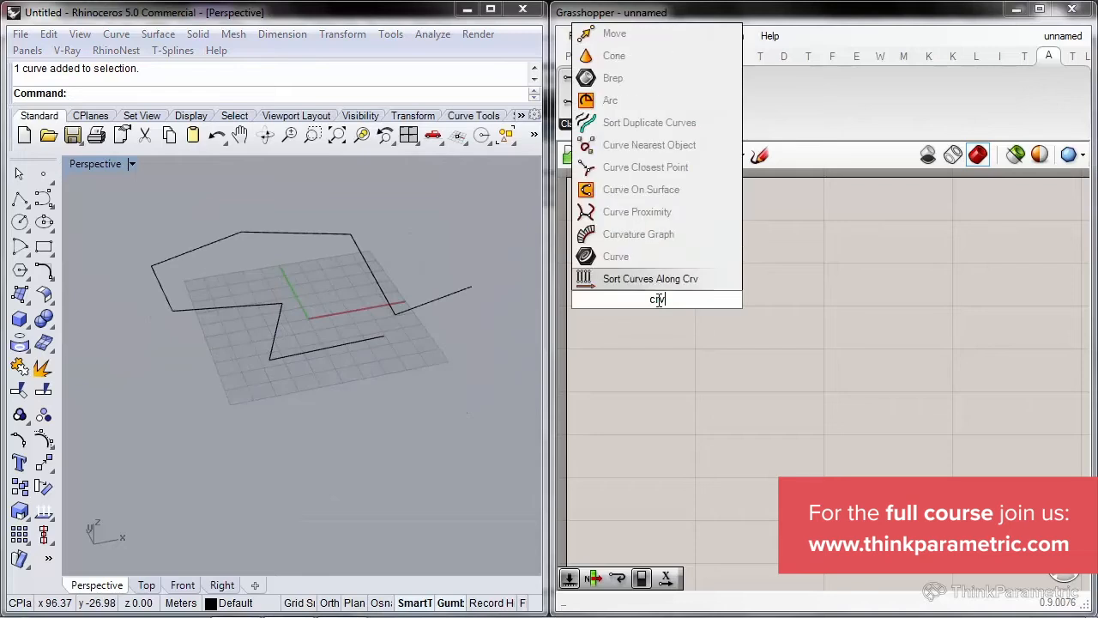
{"action": "key", "text": "Return"}
{"action": "right_click", "coordinate": [657, 299]}
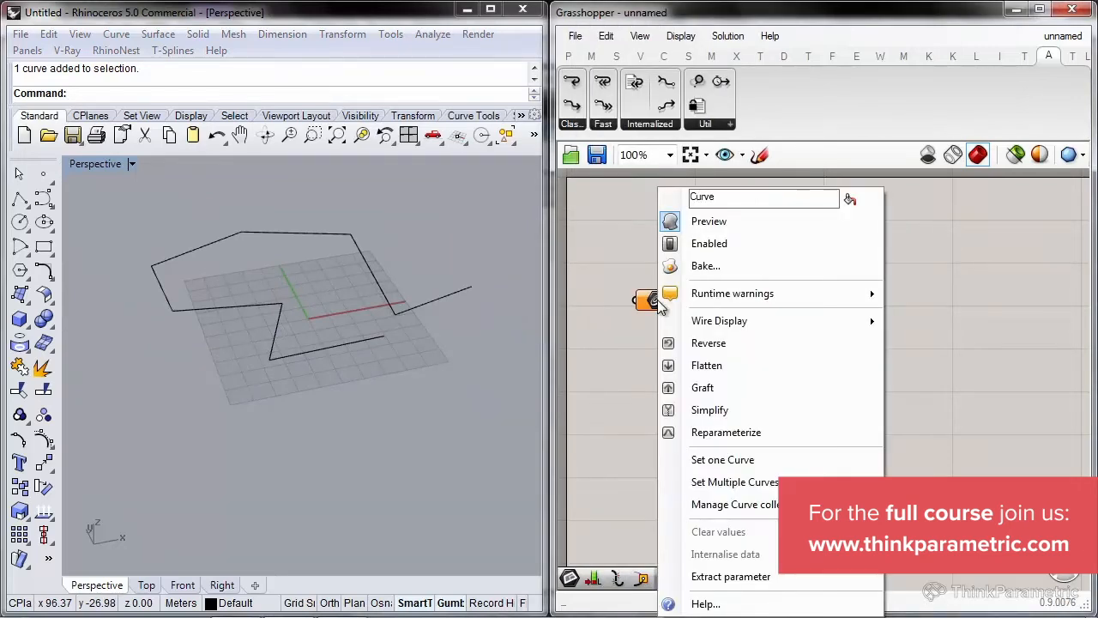
{"action": "left_click", "coordinate": [838, 459]}
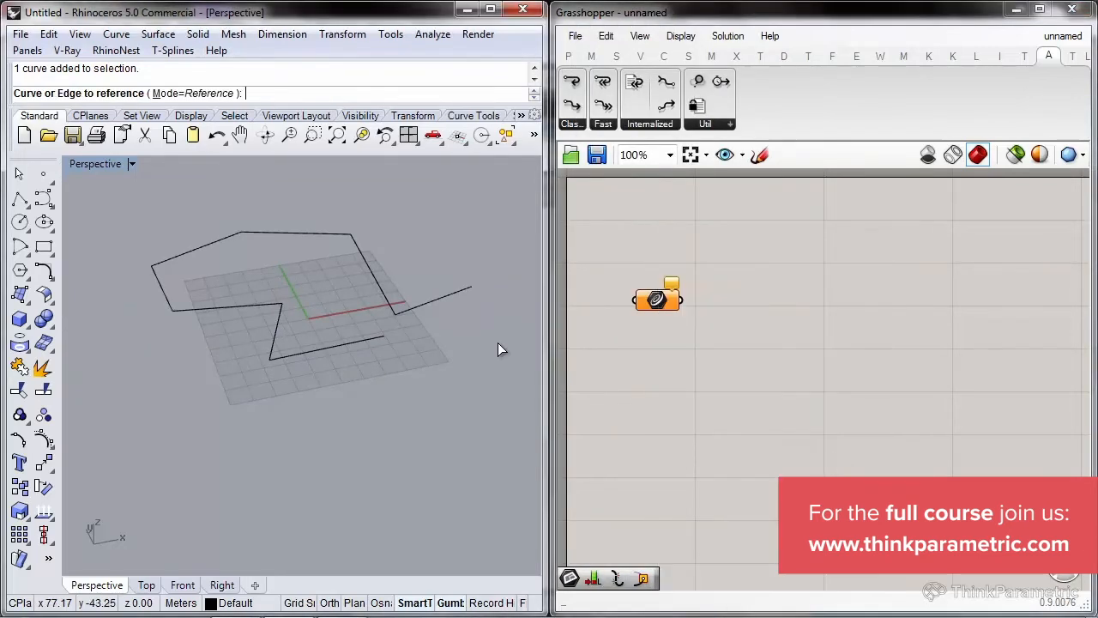
{"action": "left_click", "coordinate": [445, 300]}
{"action": "type", "text": "Hide"}
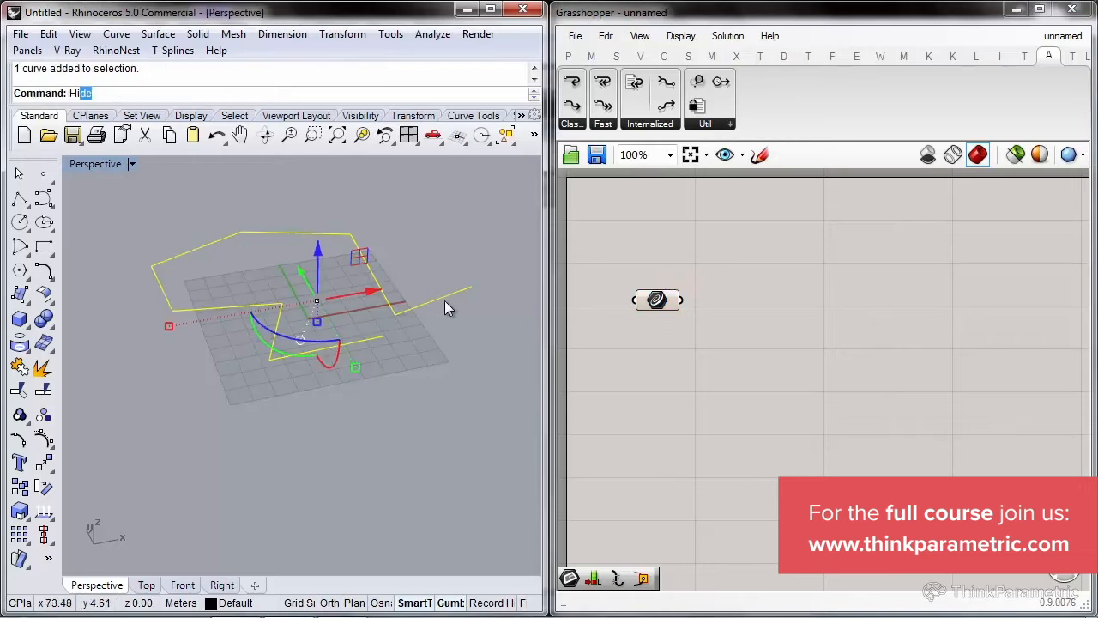
{"action": "key", "text": "Return"}
Add a Pipe component next to the Curve parameter and connect the referenced curve to its Curve input.
{"action": "double_click", "coordinate": [815, 359]}
{"action": "type", "text": "pipe"}
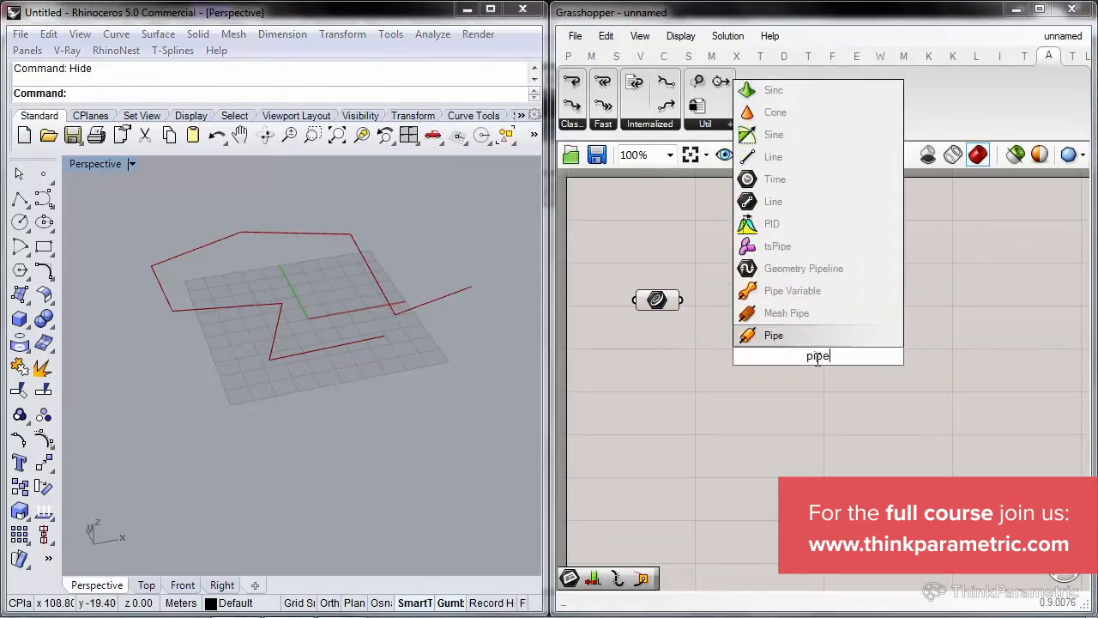
{"action": "key", "text": "Return"}
{"action": "left_click_drag", "start_coordinate": [775, 338], "coordinate": [669, 298]}
{"action": "left_click_drag", "start_coordinate": [826, 344], "coordinate": [764, 280]}
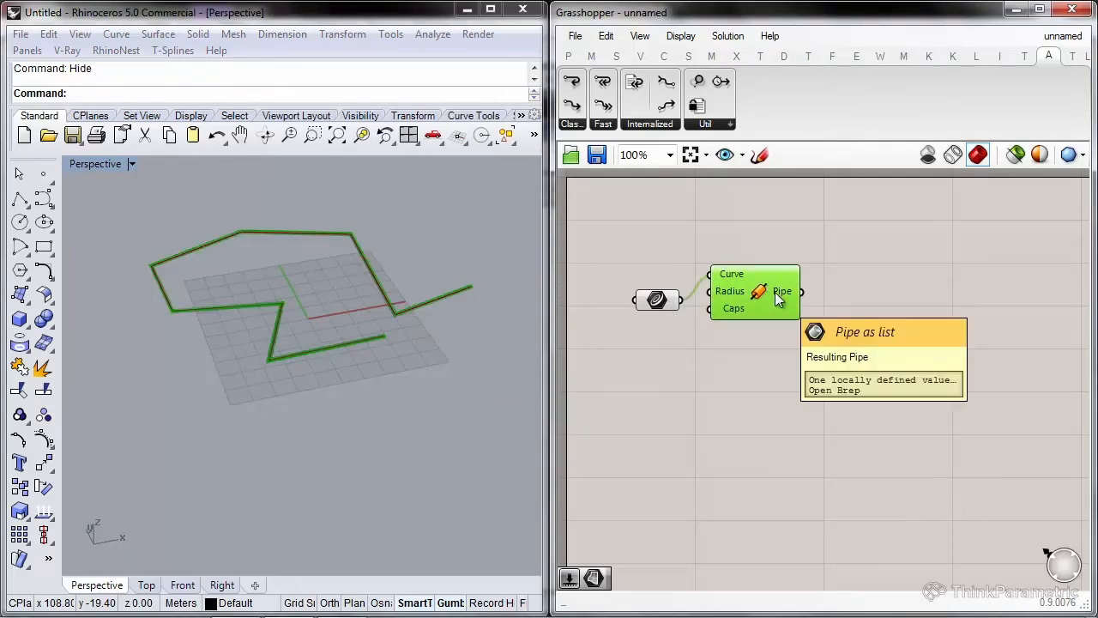
{"action": "left_click", "coordinate": [720, 447]}
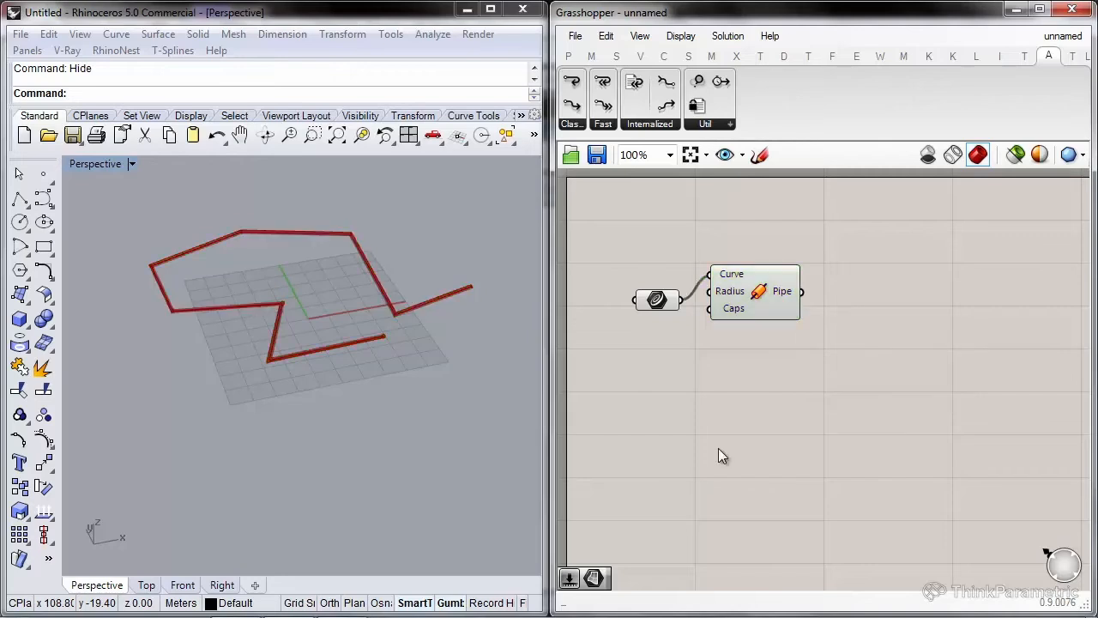
Move the Pipe component farther away from the Curve parameter to leave room between them.
{"action": "scroll", "coordinate": [369, 361], "scroll_direction": "up", "scroll_amount": 3}
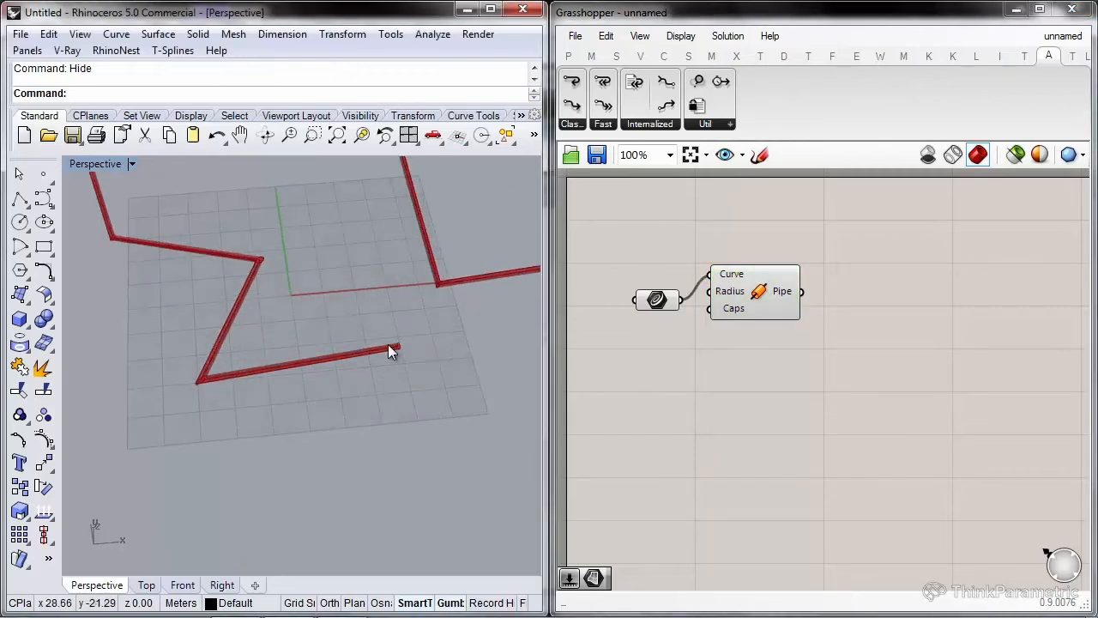
{"action": "right_click_drag", "start_coordinate": [368, 360], "coordinate": [255, 368]}
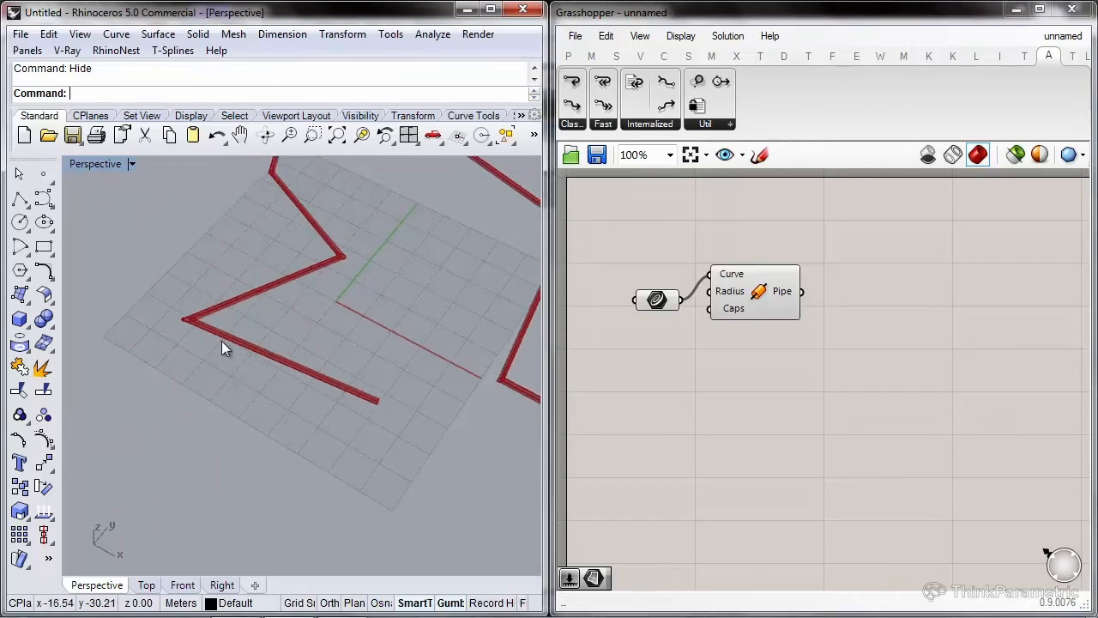
{"action": "right_click_drag", "start_coordinate": [134, 309], "coordinate": [336, 287]}
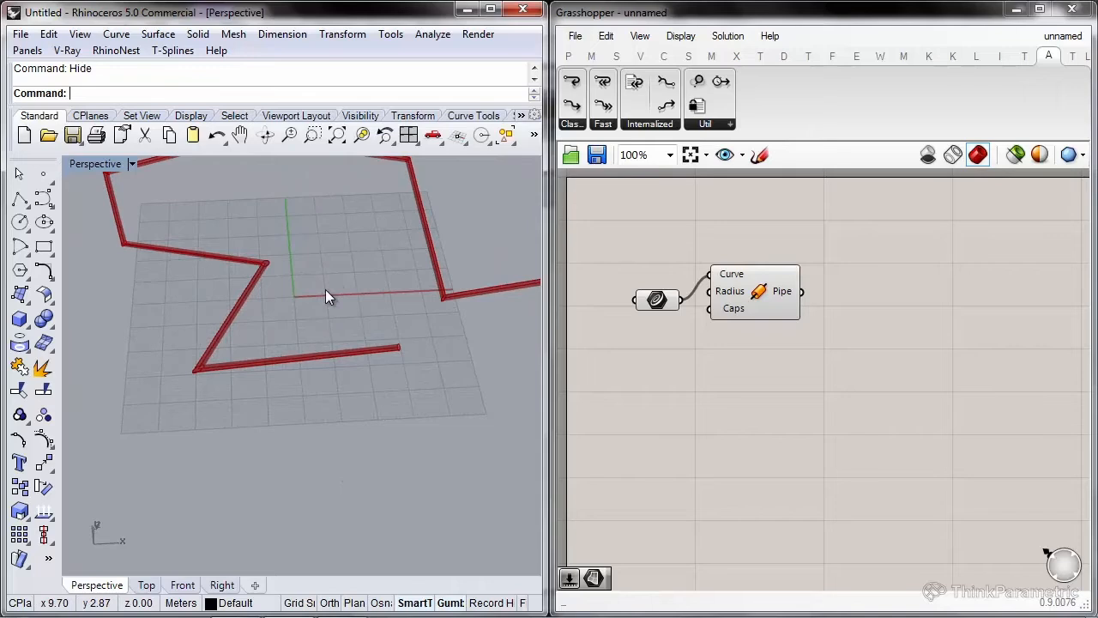
{"action": "right_click_drag", "start_coordinate": [300, 333], "coordinate": [289, 295]}
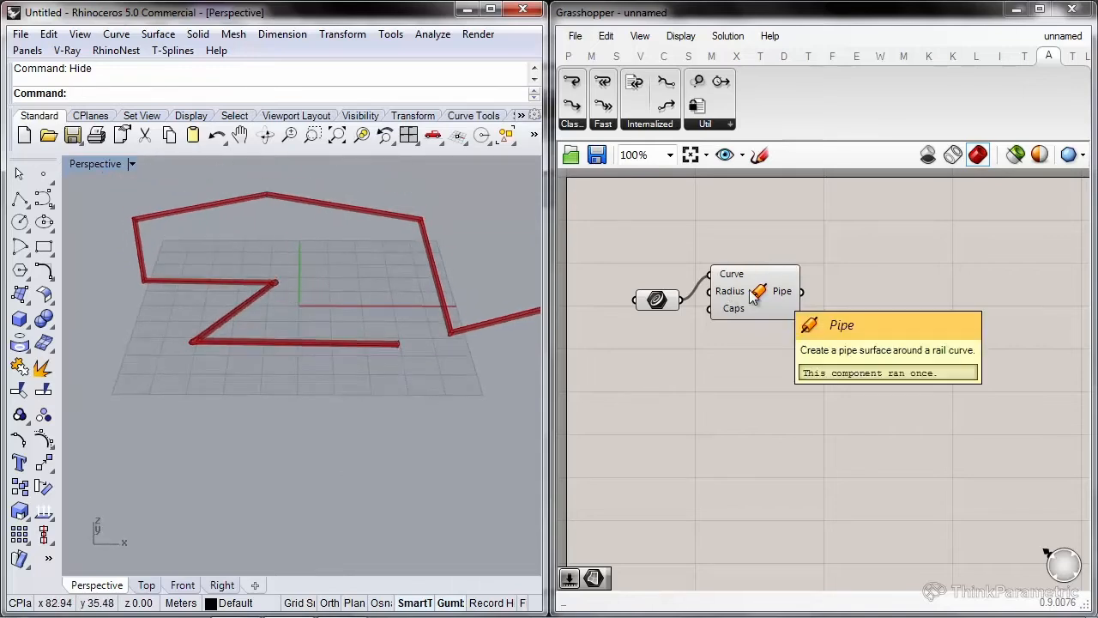
{"action": "left_click_drag", "start_coordinate": [771, 288], "coordinate": [992, 290]}
{"action": "right_click_drag", "start_coordinate": [992, 294], "coordinate": [803, 287]}
{"action": "left_click", "coordinate": [858, 315]}
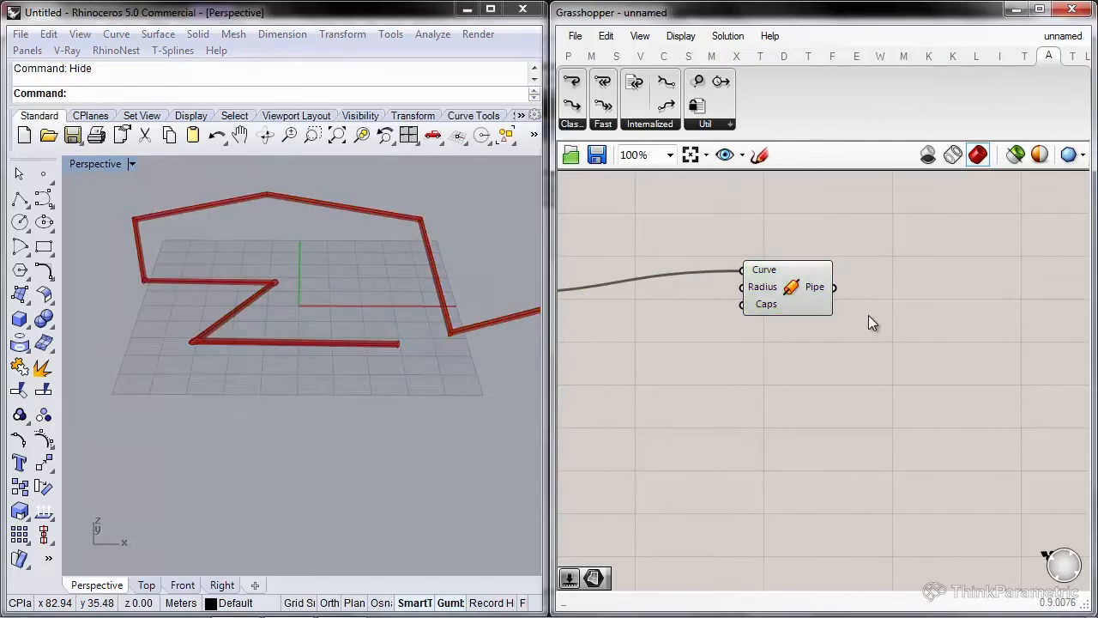
Add a Deconstruct Brep component beside Pipe and feed the Pipe output into its Brep input.
{"action": "right_click_drag", "start_coordinate": [356, 314], "coordinate": [421, 373]}
{"action": "scroll", "coordinate": [170, 293], "scroll_direction": "up", "scroll_amount": 5}
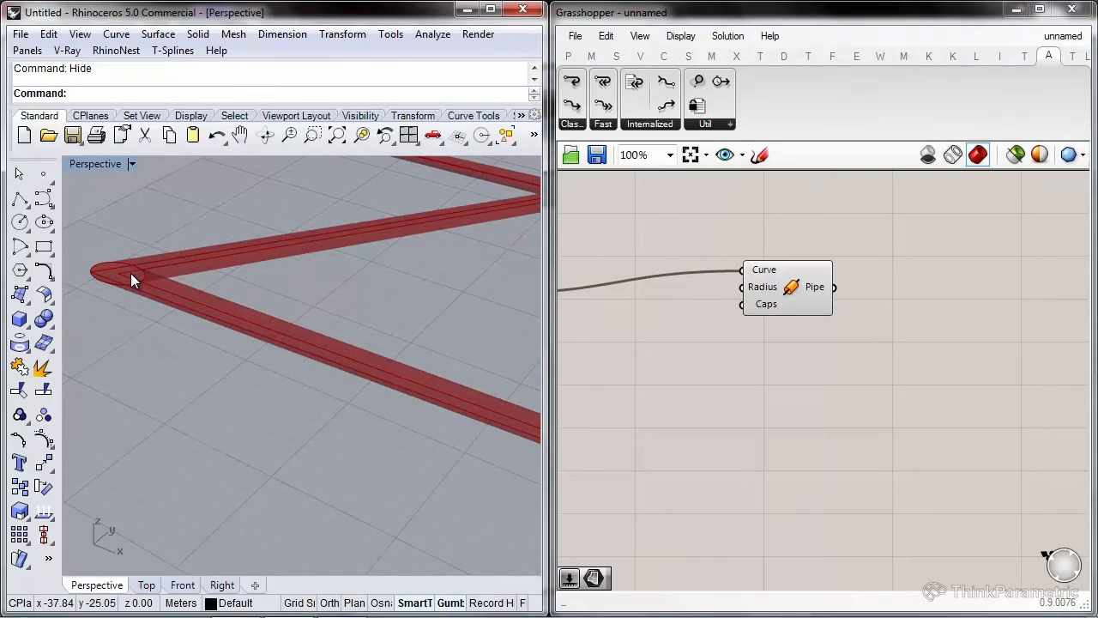
{"action": "right_click_drag", "start_coordinate": [743, 346], "coordinate": [663, 351]}
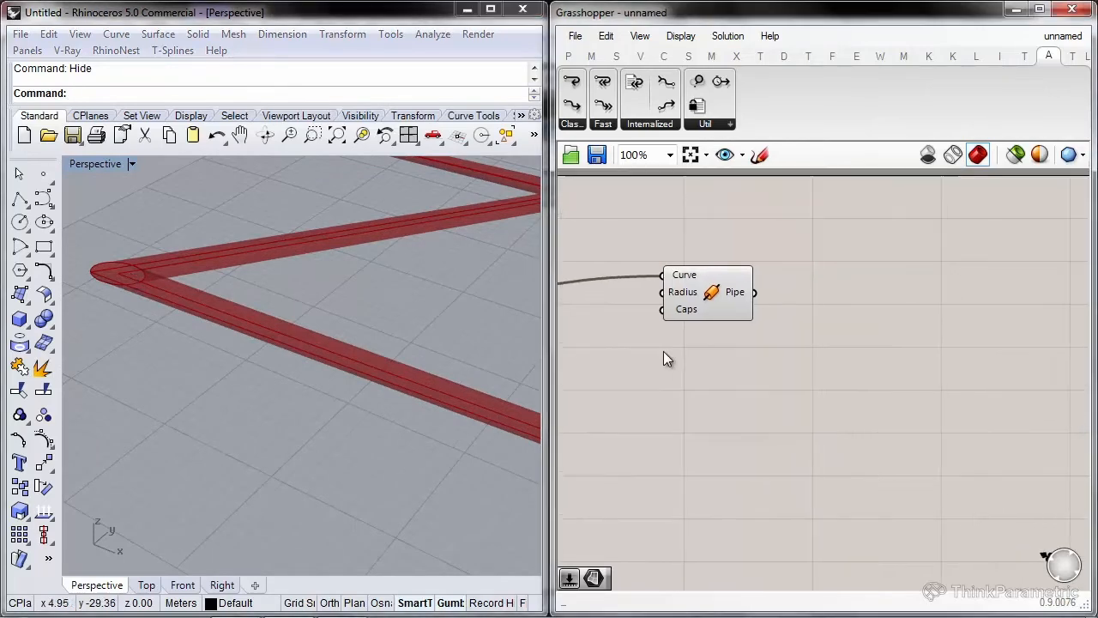
{"action": "double_click", "coordinate": [682, 351]}
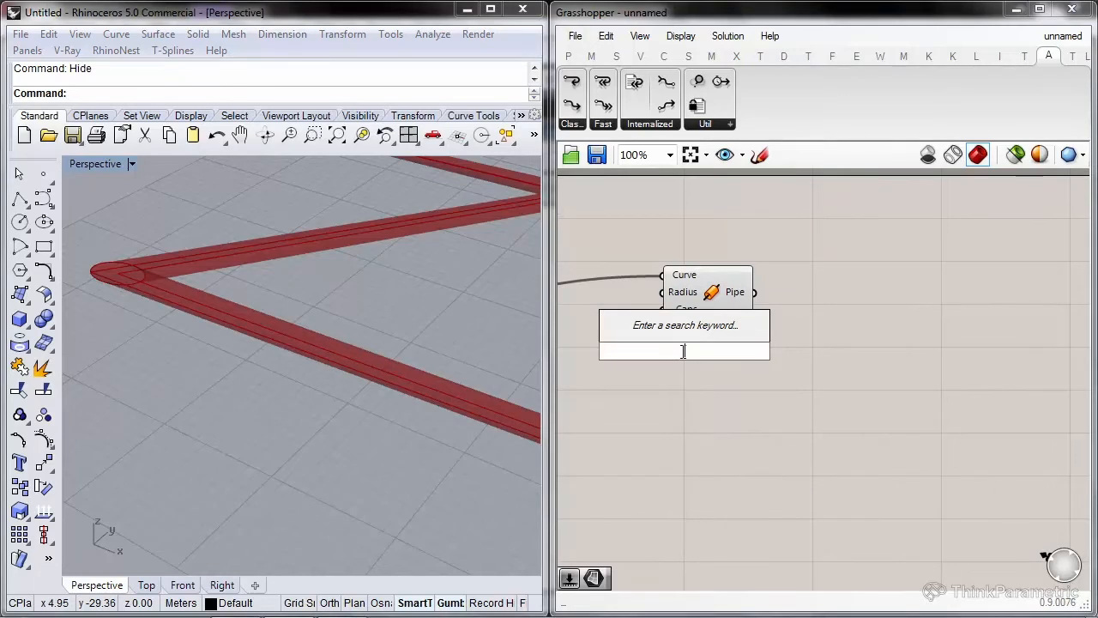
{"action": "type", "text": "deco"}
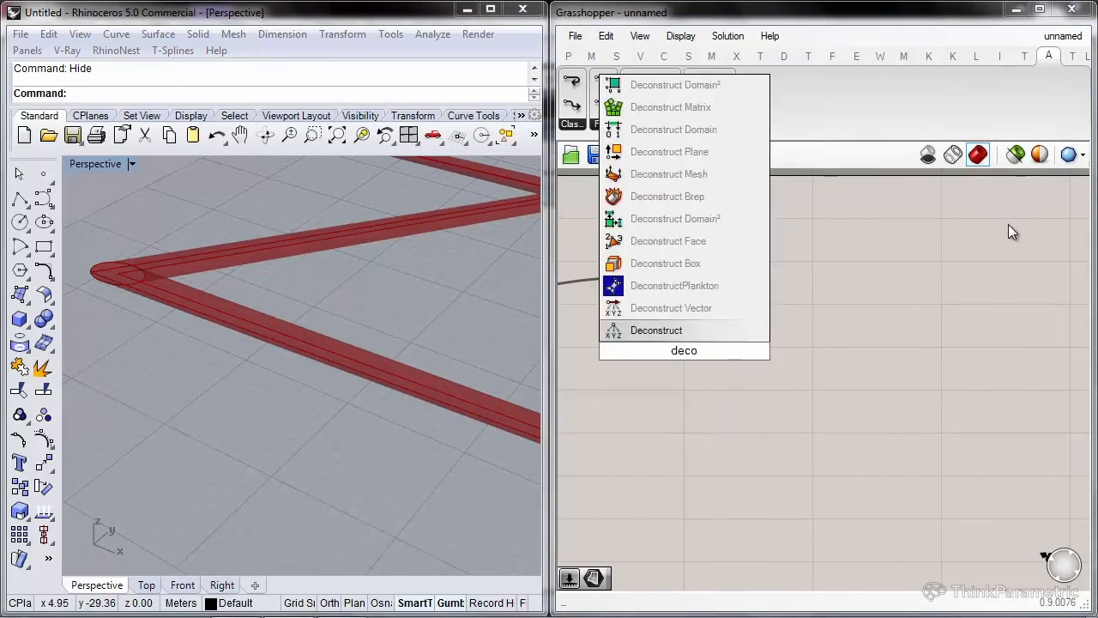
{"action": "left_click", "coordinate": [741, 197]}
{"action": "left_click_drag", "start_coordinate": [680, 353], "coordinate": [755, 293]}
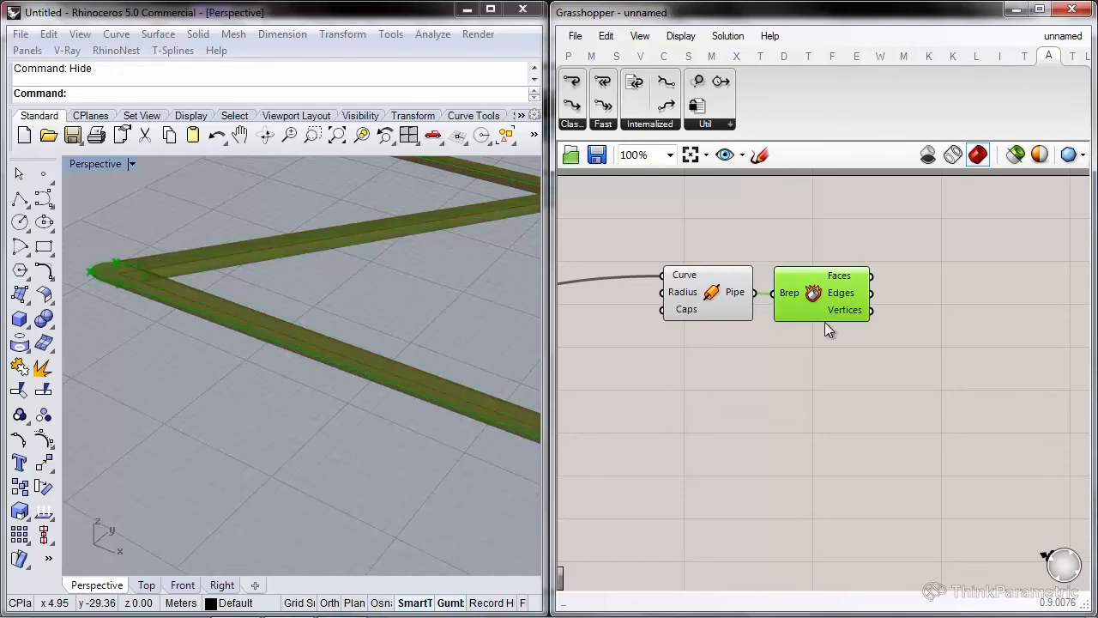
{"action": "left_click", "coordinate": [963, 314]}
Add a Cap Holes component and connect the Faces output of Deconstruct Brep to its Brep input.
{"action": "right_click_drag", "start_coordinate": [964, 314], "coordinate": [885, 324]}
{"action": "double_click", "coordinate": [885, 325]}
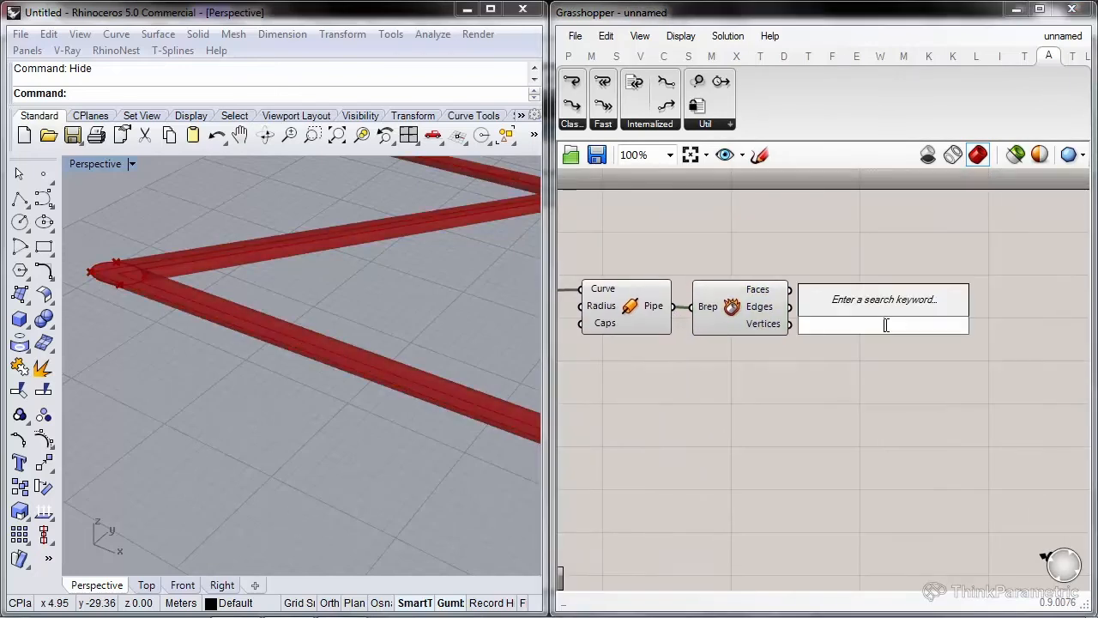
{"action": "type", "text": "cap"}
{"action": "key", "text": "Return"}
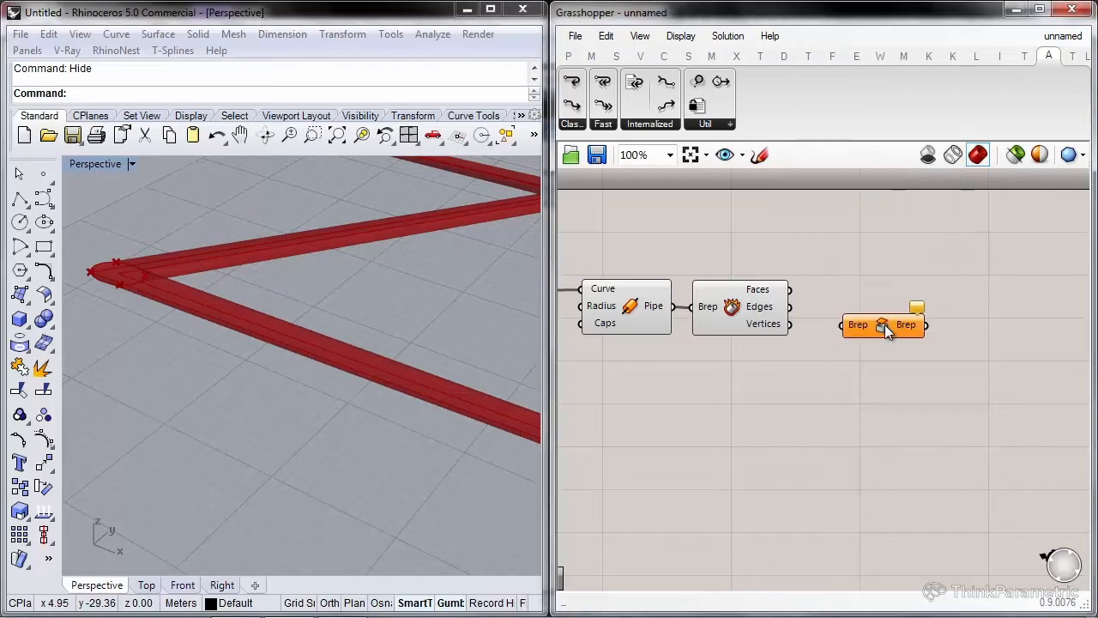
{"action": "left_click_drag", "start_coordinate": [790, 289], "coordinate": [867, 304]}
{"action": "mouse_move", "coordinate": [821, 305]}
{"action": "right_mouse_down"}
{"action": "mouse_move", "coordinate": [904, 304]}
{"action": "mouse_move", "coordinate": [807, 297]}
{"action": "right_mouse_up"}
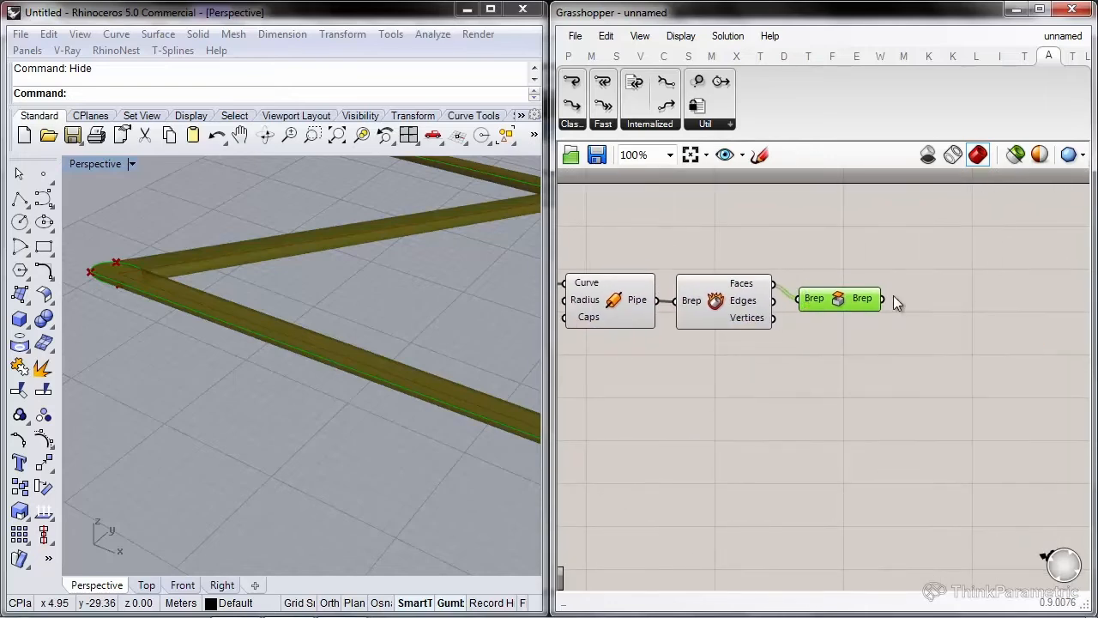
Add a second Deconstruct Brep component and connect the capped Brep output to its input.
{"action": "right_click_drag", "start_coordinate": [893, 297], "coordinate": [841, 297]}
{"action": "double_click", "coordinate": [944, 260]}
{"action": "type", "text": "dec"}
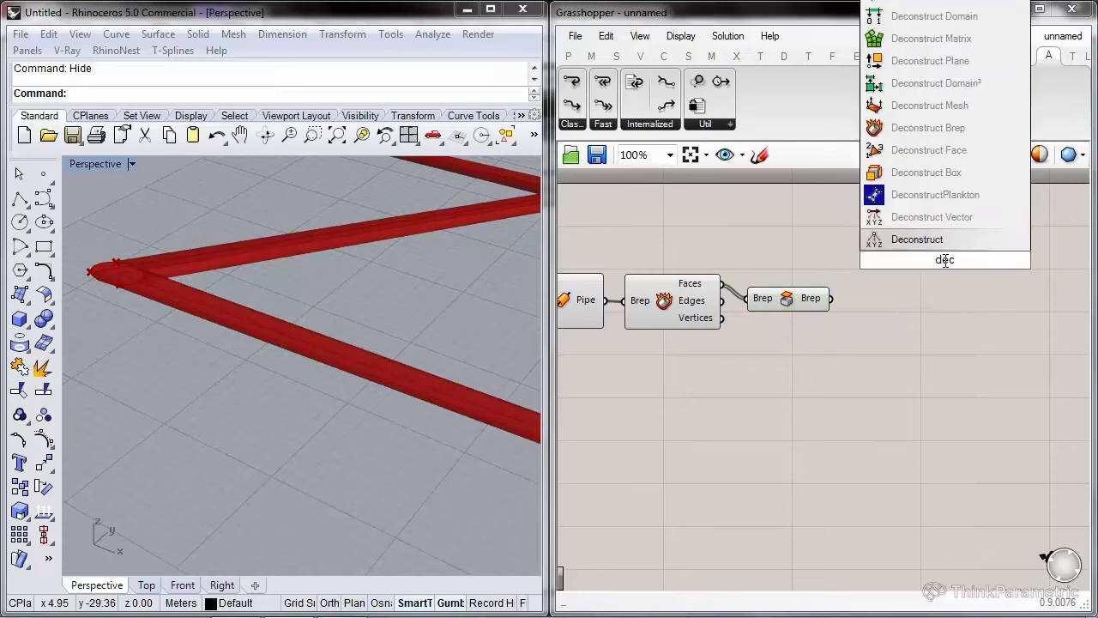
{"action": "left_click", "coordinate": [927, 129]}
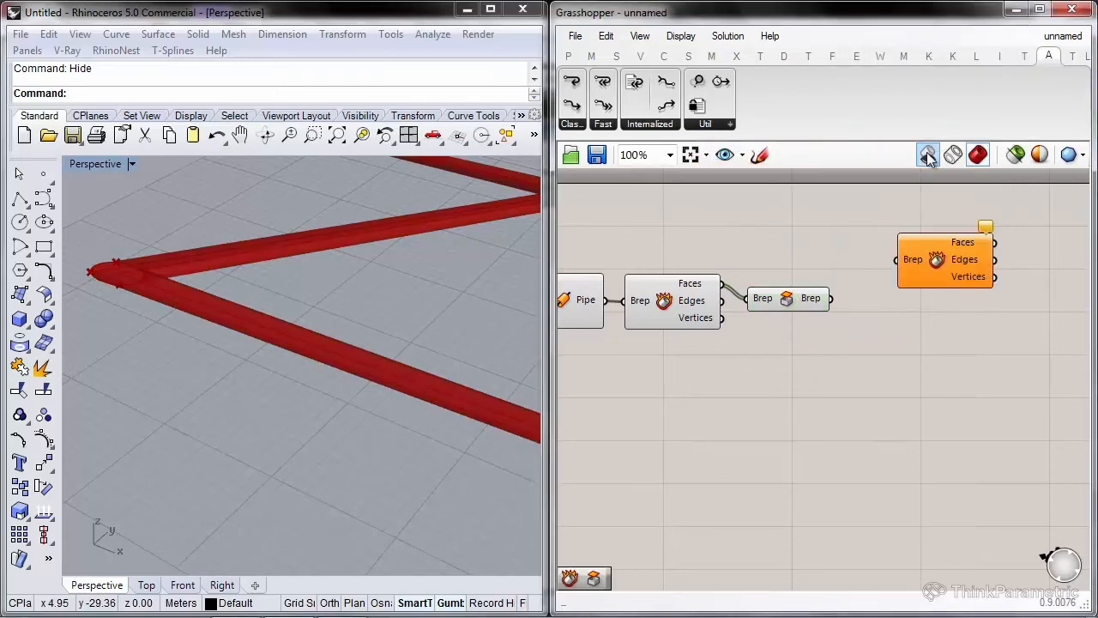
{"action": "left_click_drag", "start_coordinate": [832, 297], "coordinate": [894, 295]}
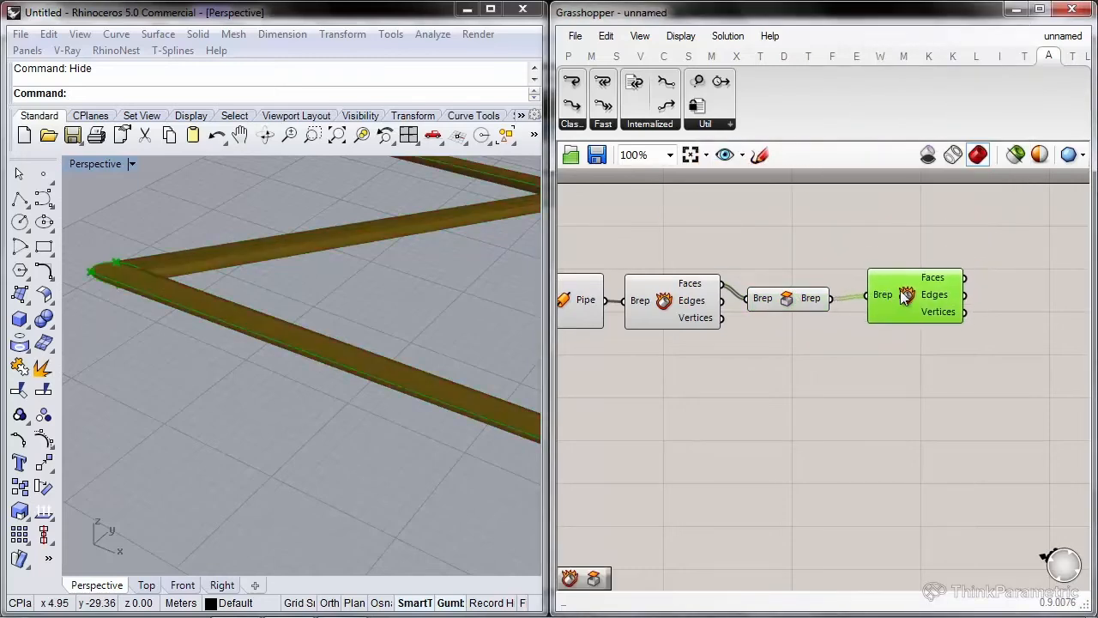
Add an Explode component above the pipe chain and connect the Curve parameter to its Curve input.
{"action": "right_click_drag", "start_coordinate": [351, 407], "coordinate": [304, 375]}
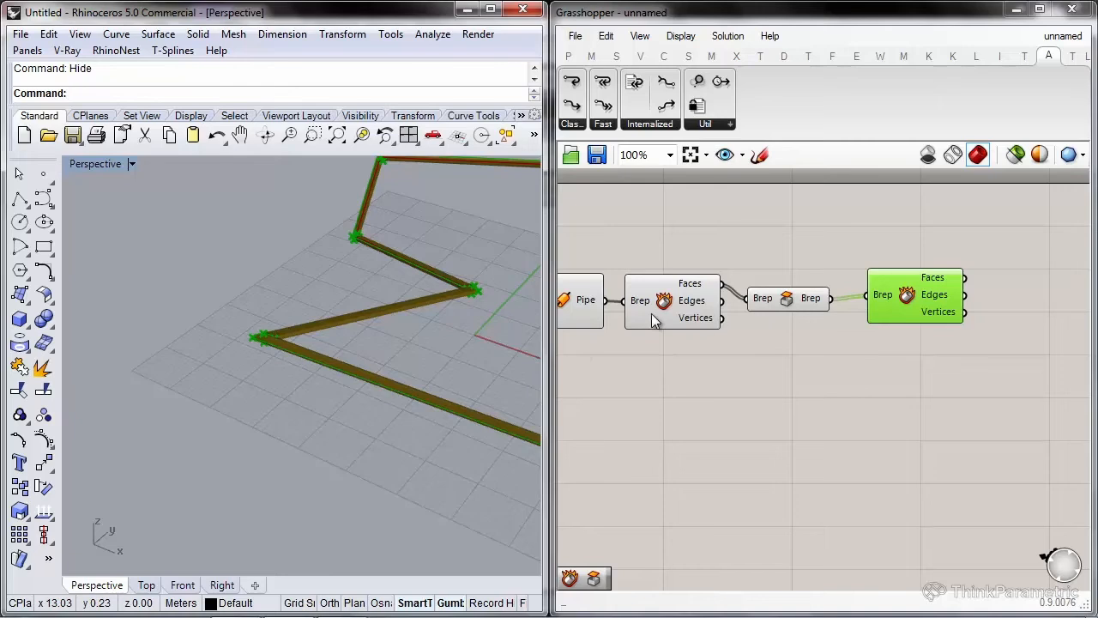
{"action": "right_click_drag", "start_coordinate": [651, 313], "coordinate": [1050, 290]}
{"action": "right_click_drag", "start_coordinate": [659, 317], "coordinate": [748, 317]}
{"action": "left_click_drag", "start_coordinate": [703, 312], "coordinate": [633, 298]}
{"action": "double_click", "coordinate": [729, 254]}
{"action": "type", "text": "ex"}
{"action": "left_click", "coordinate": [692, 209]}
{"action": "left_click_drag", "start_coordinate": [652, 294], "coordinate": [819, 232]}
{"action": "left_click", "coordinate": [725, 275]}
Graft the Segments output of the Explode component.
{"action": "scroll", "coordinate": [685, 264], "scroll_direction": "down", "scroll_amount": 3}
{"action": "scroll", "coordinate": [821, 232], "scroll_direction": "up", "scroll_amount": 2}
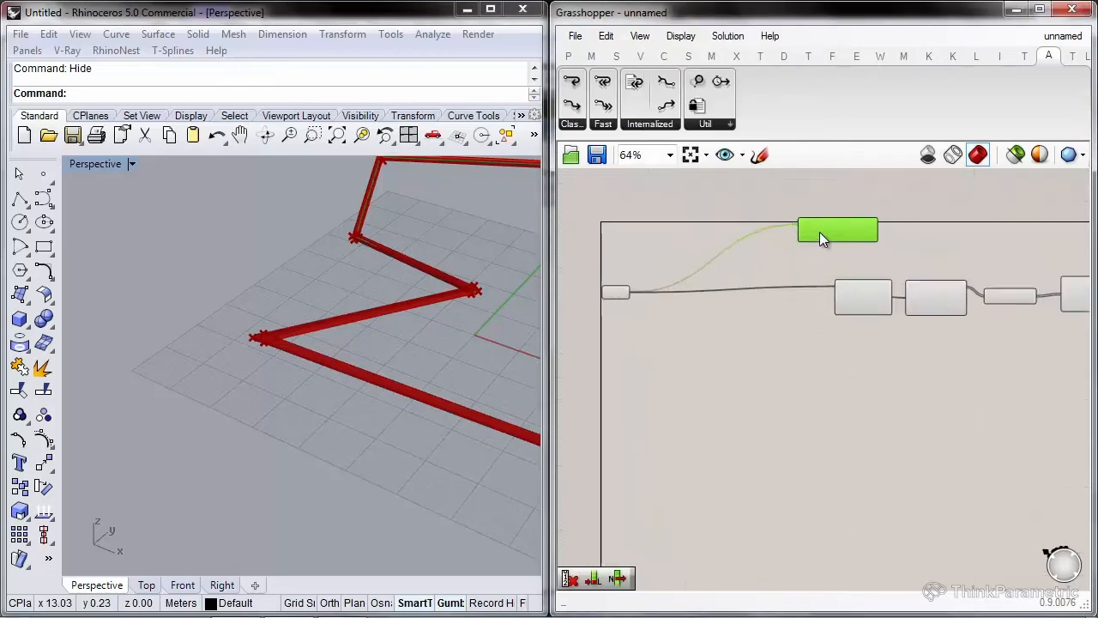
{"action": "scroll", "coordinate": [858, 228], "scroll_direction": "up", "scroll_amount": 2}
{"action": "right_click", "coordinate": [875, 222]}
{"action": "left_click", "coordinate": [901, 321]}
Add an End Points component and connect the grafted Segments output to its Curve input.
{"action": "right_click_drag", "start_coordinate": [914, 267], "coordinate": [869, 252]}
{"action": "double_click", "coordinate": [869, 252]}
{"action": "type", "text": "en"}
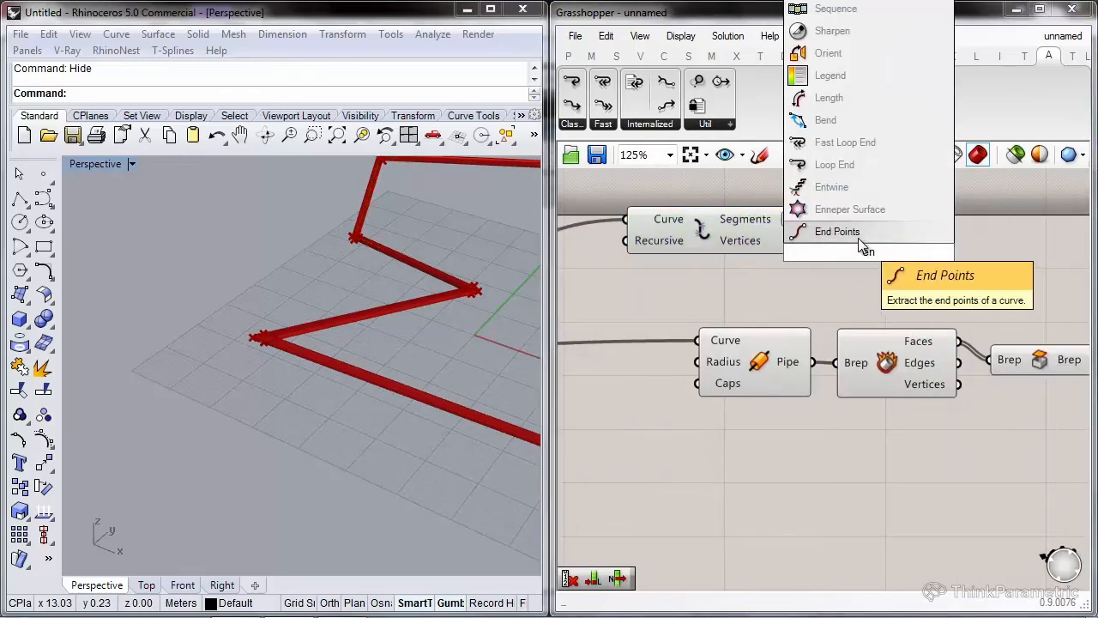
{"action": "left_click", "coordinate": [858, 238]}
{"action": "left_click_drag", "start_coordinate": [802, 219], "coordinate": [821, 235]}
Move the Explode and End Points components together to sit above the Cap Holes and second Deconstruct Brep components.
{"action": "right_click_drag", "start_coordinate": [891, 239], "coordinate": [738, 241]}
{"action": "scroll", "coordinate": [725, 240], "scroll_direction": "down", "scroll_amount": 2}
{"action": "left_click_drag", "start_coordinate": [775, 201], "coordinate": [646, 237]}
{"action": "left_click_drag", "start_coordinate": [654, 241], "coordinate": [836, 251]}
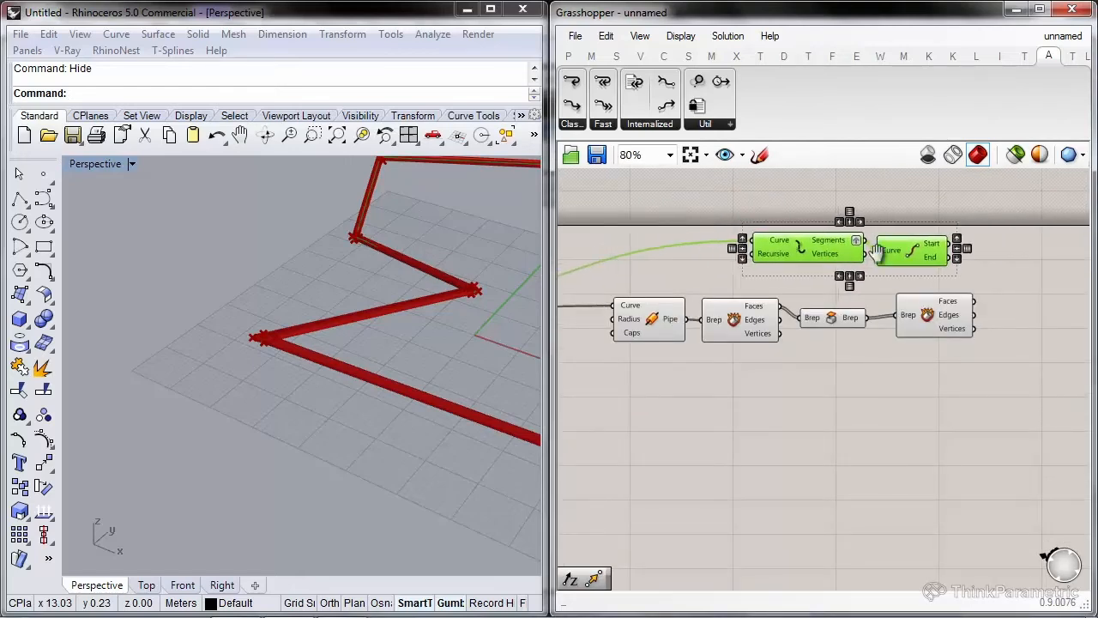
Add an Area component and connect the Faces output of the second Deconstruct Brep to its Geometry input.
{"action": "right_click_drag", "start_coordinate": [1036, 295], "coordinate": [916, 313]}
{"action": "scroll", "coordinate": [916, 312], "scroll_direction": "up", "scroll_amount": 2}
{"action": "double_click", "coordinate": [916, 312]}
{"action": "type", "text": "ar"}
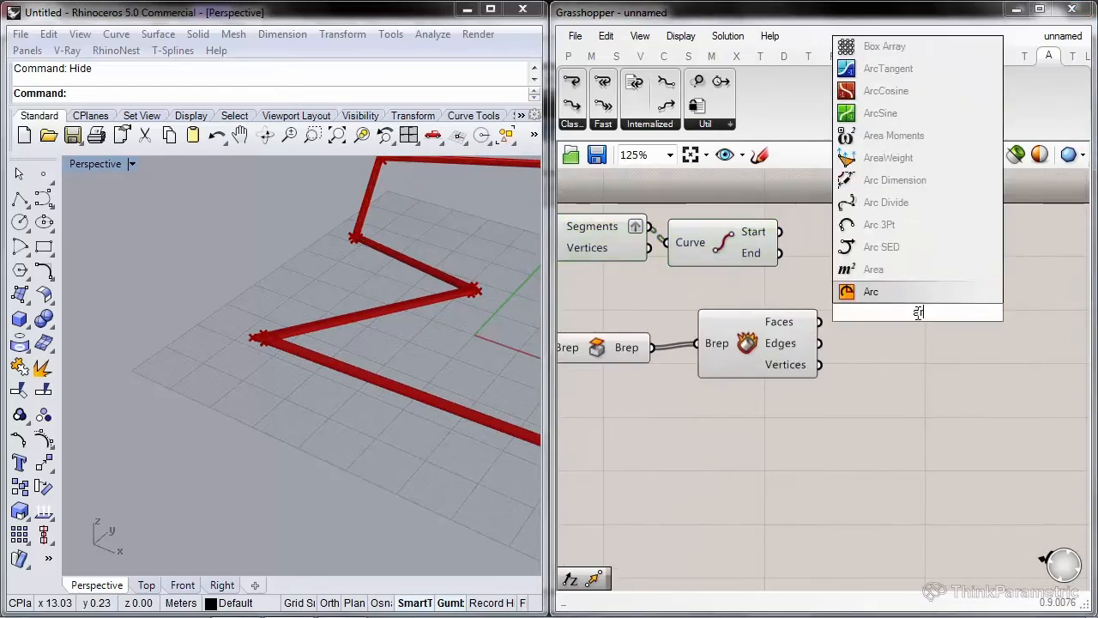
{"action": "left_click", "coordinate": [881, 269]}
{"action": "left_click_drag", "start_coordinate": [841, 312], "coordinate": [820, 322]}
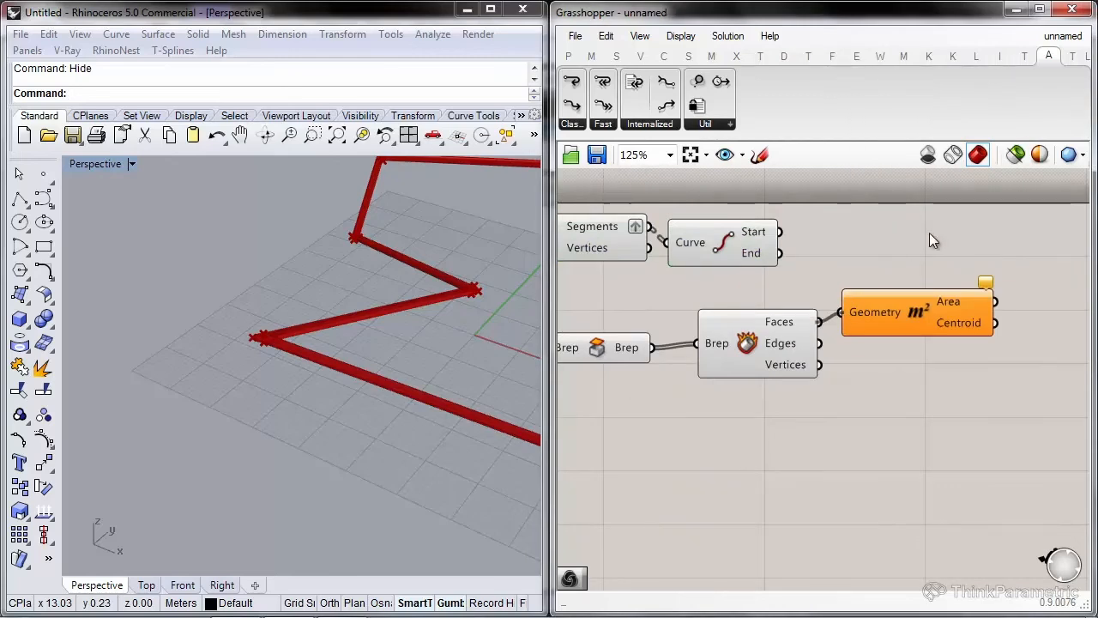
Set up two Closest Point components, with the segments' Start and End points as Point inputs and the Area centroids as Cloud.
{"action": "double_click", "coordinate": [929, 232]}
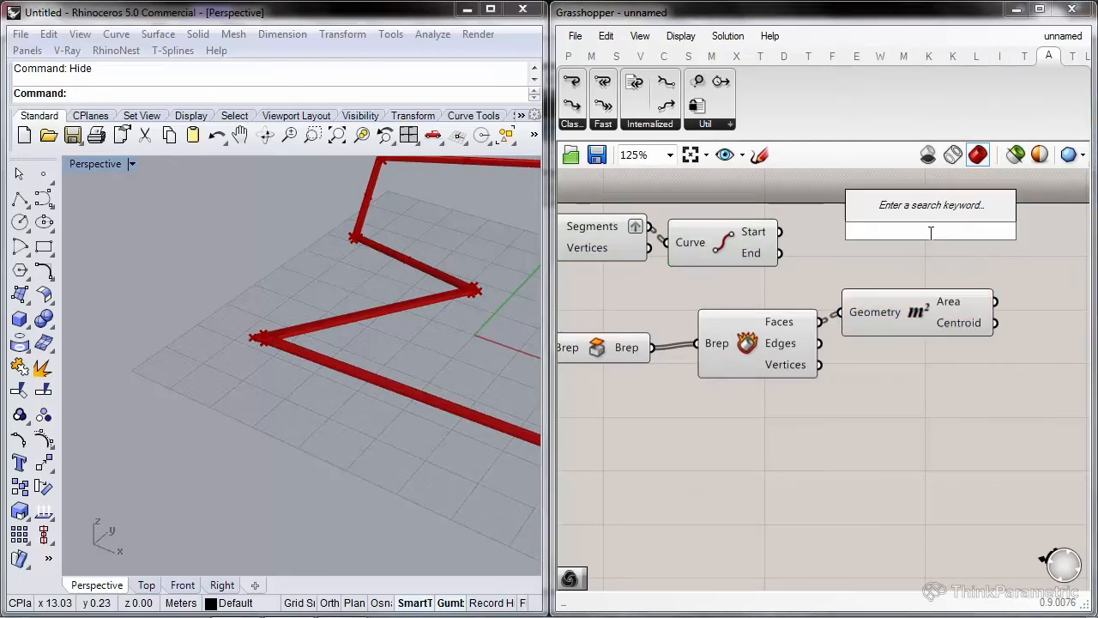
{"action": "type", "text": "clos"}
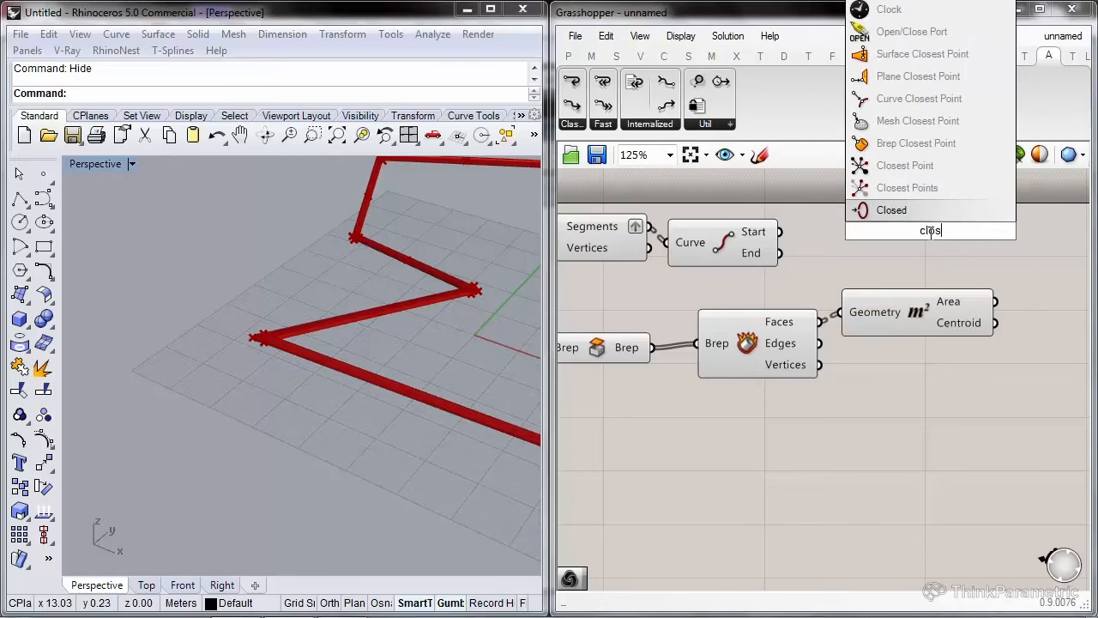
{"action": "left_click", "coordinate": [875, 163]}
{"action": "right_click_drag", "start_coordinate": [875, 208], "coordinate": [734, 231]}
{"action": "left_click_drag", "start_coordinate": [755, 244], "coordinate": [639, 278]}
{"action": "left_click_drag", "start_coordinate": [914, 305], "coordinate": [855, 345]}
{"action": "left_click_drag", "start_coordinate": [951, 293], "coordinate": [651, 256]}
{"action": "right_click_drag", "start_coordinate": [1051, 296], "coordinate": [910, 299]}
{"action": "left_click_drag", "start_coordinate": [844, 253], "coordinate": [851, 245]}
Add a Weave component and connect the two CP Index outputs to Stream 0 and Stream 1.
{"action": "right_click_drag", "start_coordinate": [884, 278], "coordinate": [786, 283]}
{"action": "double_click", "coordinate": [884, 288]}
{"action": "type", "text": "weave"}
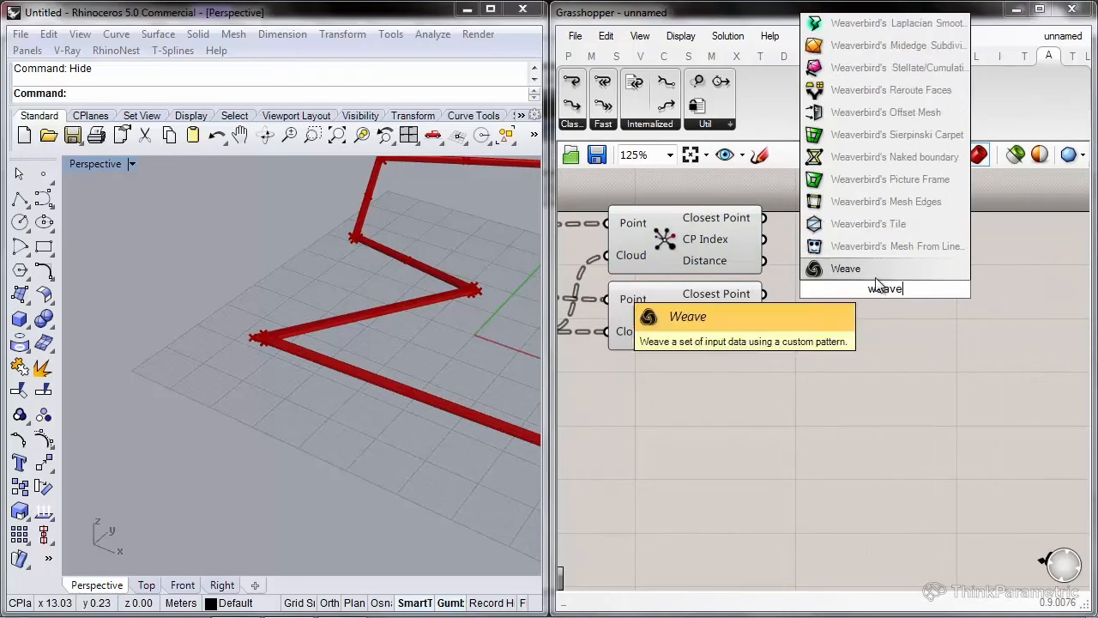
{"action": "left_click", "coordinate": [871, 273]}
{"action": "scroll", "coordinate": [805, 258], "scroll_direction": "up", "scroll_amount": 1}
{"action": "left_click_drag", "start_coordinate": [752, 233], "coordinate": [818, 295]}
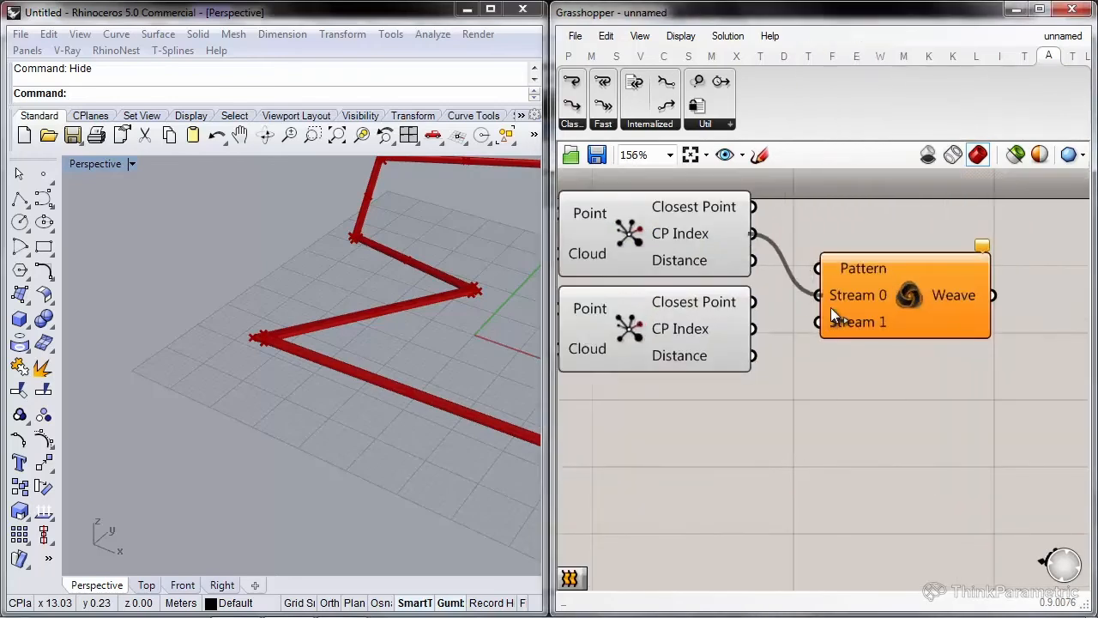
{"action": "left_click_drag", "start_coordinate": [886, 303], "coordinate": [873, 280]}
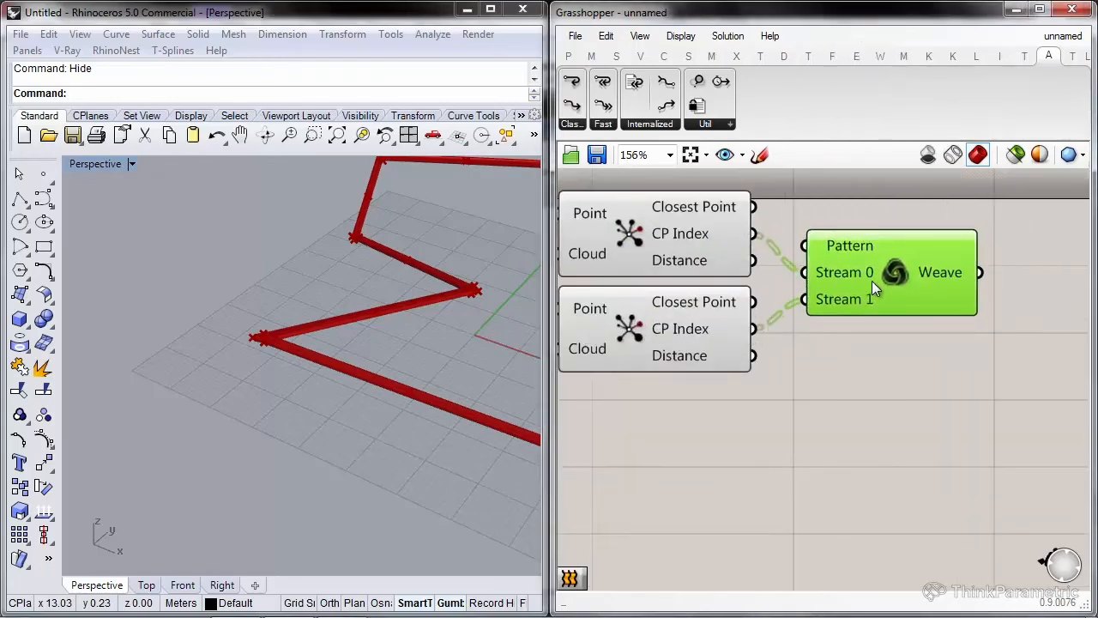
Add a List Item component and place it above the Weave component.
{"action": "mouse_move", "coordinate": [872, 280]}
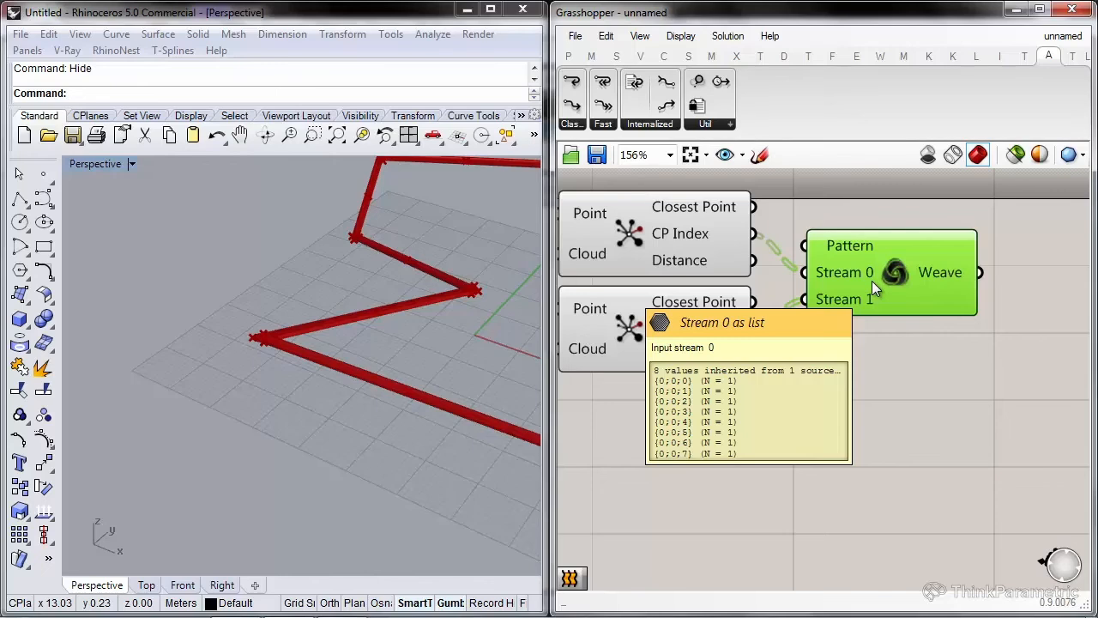
{"action": "right_click_drag", "start_coordinate": [1054, 280], "coordinate": [902, 299]}
{"action": "double_click", "coordinate": [902, 299]}
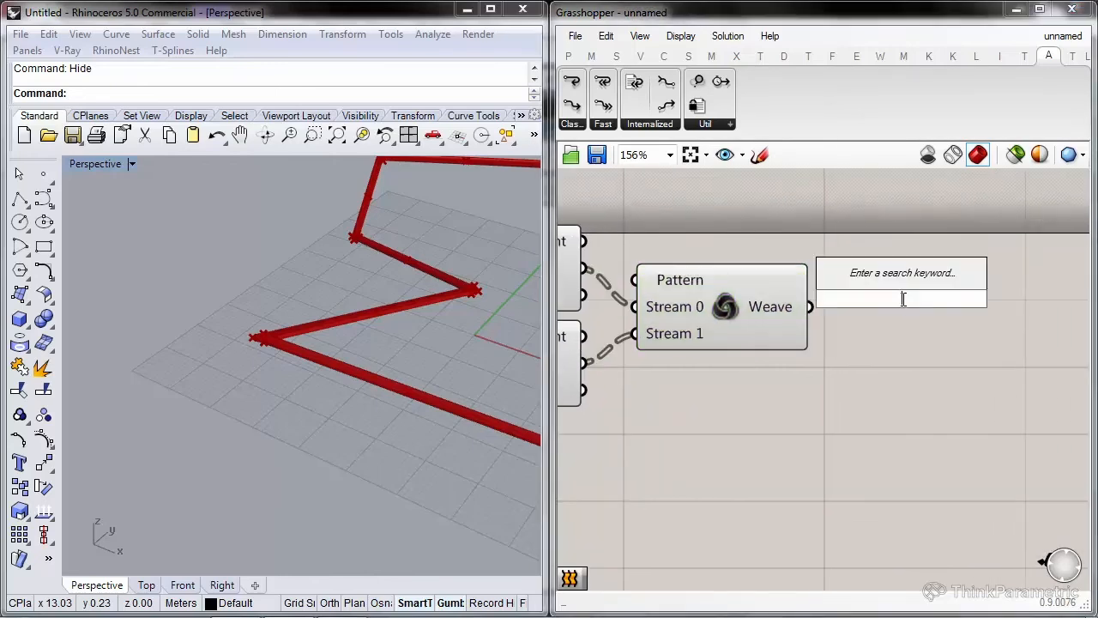
{"action": "type", "text": "list it"}
{"action": "key", "text": "Return"}
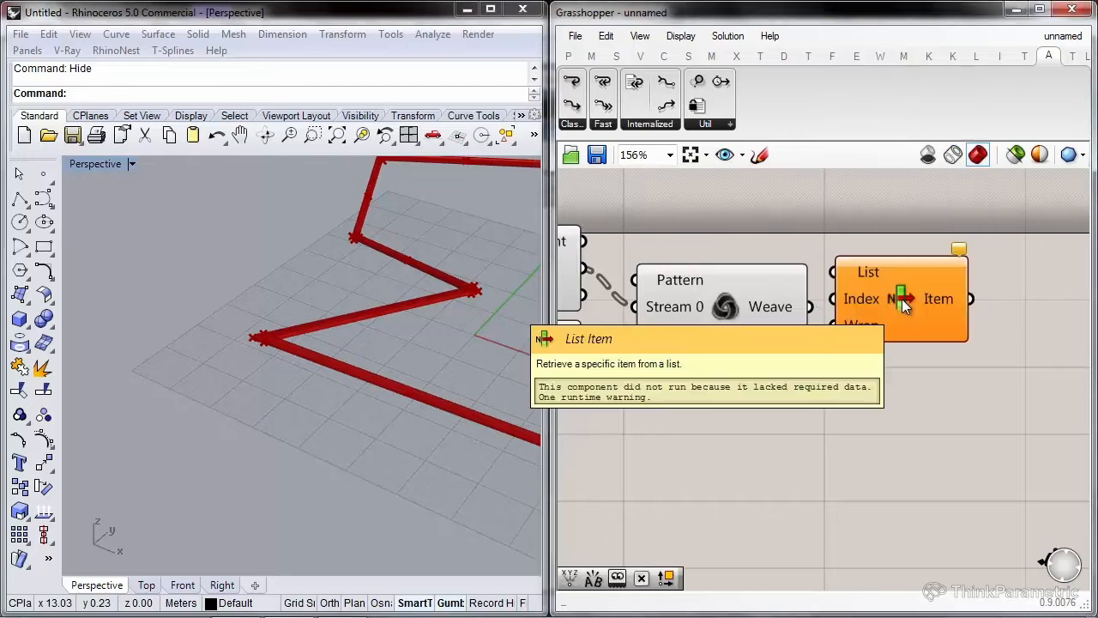
{"action": "left_click_drag", "start_coordinate": [902, 299], "coordinate": [886, 209]}
{"action": "right_click_drag", "start_coordinate": [886, 209], "coordinate": [934, 243]}
{"action": "scroll", "coordinate": [865, 218], "scroll_direction": "down", "scroll_amount": 4}
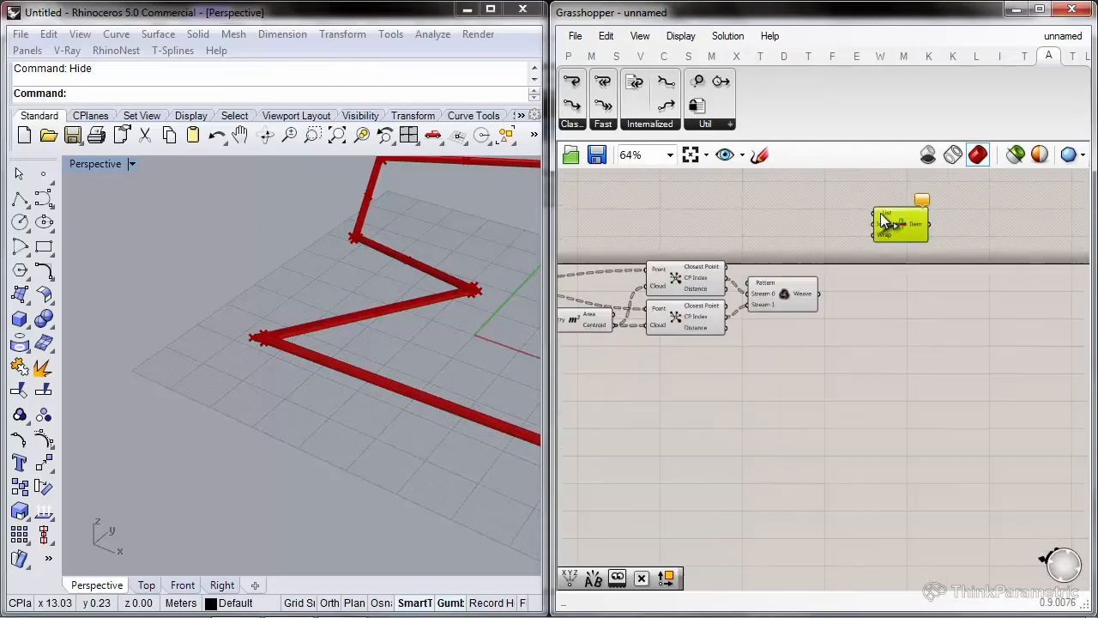
Wire the Deconstruct Brep faces and first CP Index into List Item, and set up a second List Item using the other CP Index.
{"action": "left_click_drag", "start_coordinate": [507, 273], "coordinate": [684, 321]}
{"action": "right_click_drag", "start_coordinate": [867, 291], "coordinate": [792, 296]}
{"action": "scroll", "coordinate": [791, 295], "scroll_direction": "up", "scroll_amount": 1}
{"action": "left_click_drag", "start_coordinate": [816, 280], "coordinate": [1001, 213]}
{"action": "right_click_drag", "start_coordinate": [1035, 213], "coordinate": [880, 196]}
{"action": "left_click_drag", "start_coordinate": [879, 193], "coordinate": [674, 313], "text": "alt"}
{"action": "right_click_drag", "start_coordinate": [895, 287], "coordinate": [838, 276]}
Add a Cull Index component below the List Items and connect the Weave output to its Indices input.
{"action": "double_click", "coordinate": [828, 306]}
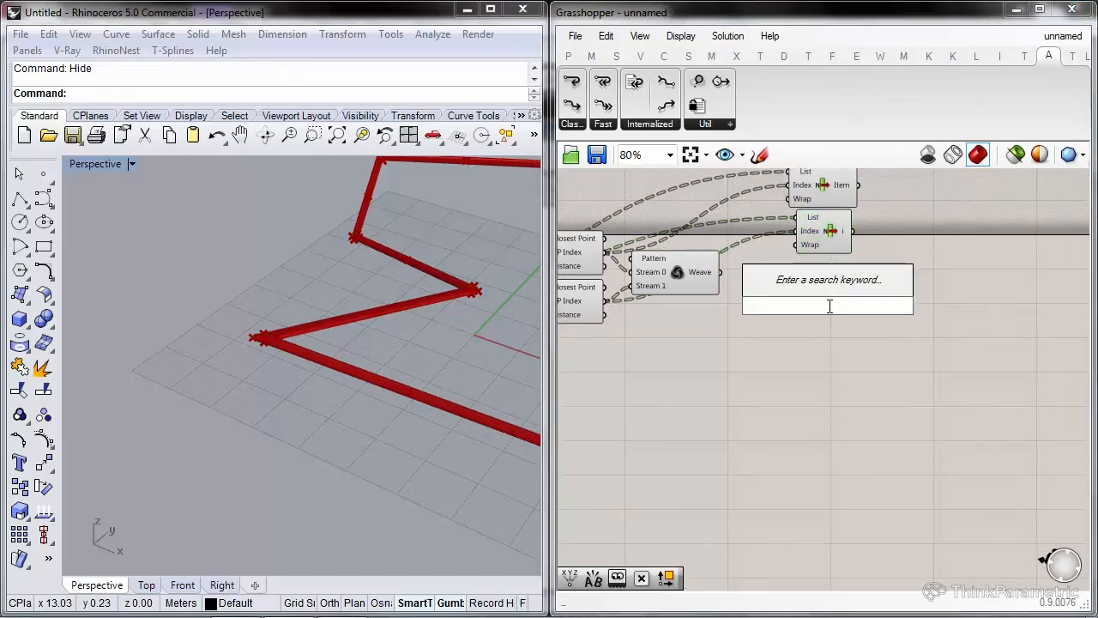
{"action": "type", "text": "cull"}
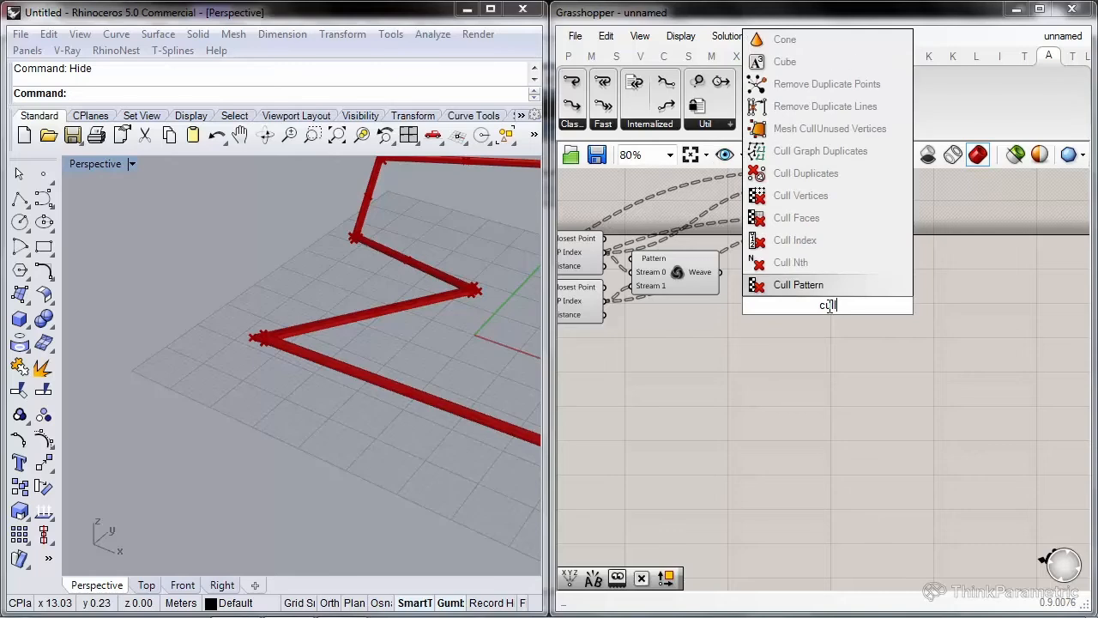
{"action": "left_click", "coordinate": [795, 240]}
{"action": "scroll", "coordinate": [710, 279], "scroll_direction": "up", "scroll_amount": 3}
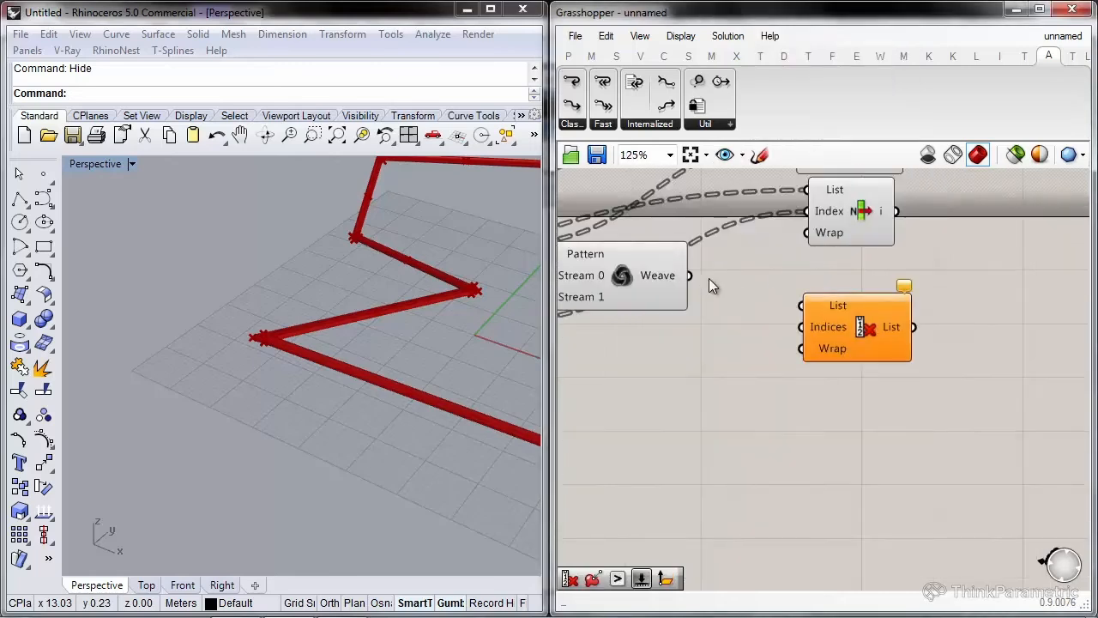
{"action": "left_click_drag", "start_coordinate": [687, 273], "coordinate": [800, 345]}
Connect the Faces output of the second Deconstruct Brep to the List input of Cull Index.
{"action": "scroll", "coordinate": [836, 307], "scroll_direction": "down", "scroll_amount": 4}
{"action": "scroll", "coordinate": [832, 308], "scroll_direction": "up", "scroll_amount": 2}
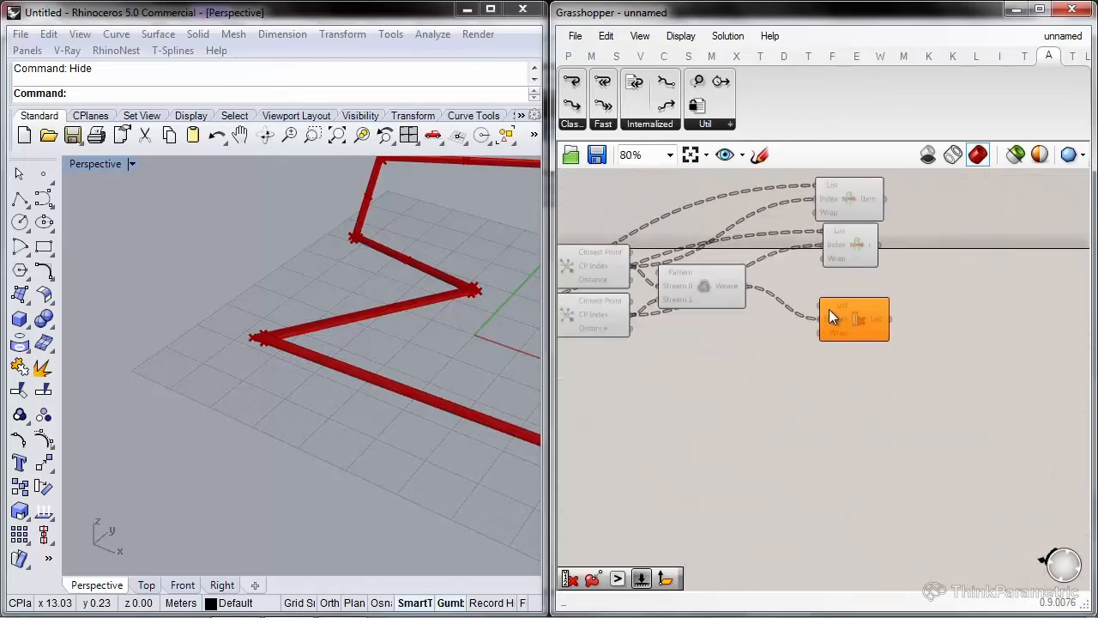
{"action": "scroll", "coordinate": [605, 318], "scroll_direction": "down", "scroll_amount": 3}
{"action": "right_click_drag", "start_coordinate": [605, 317], "coordinate": [653, 324]}
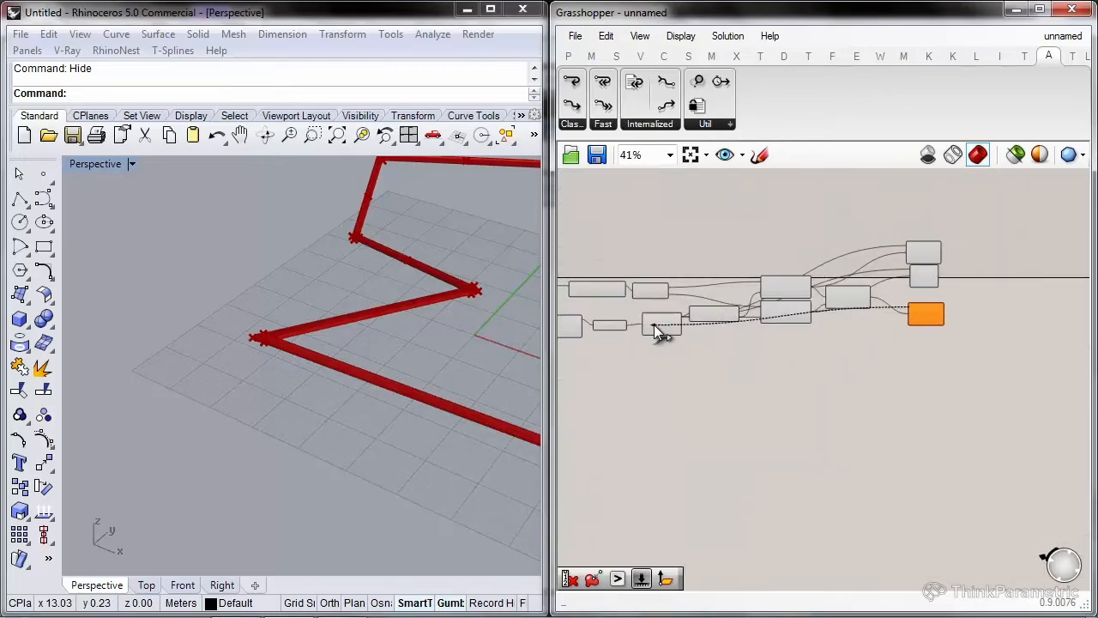
{"action": "scroll", "coordinate": [655, 324], "scroll_direction": "up", "scroll_amount": 3}
{"action": "right_click_drag", "start_coordinate": [788, 331], "coordinate": [537, 323]}
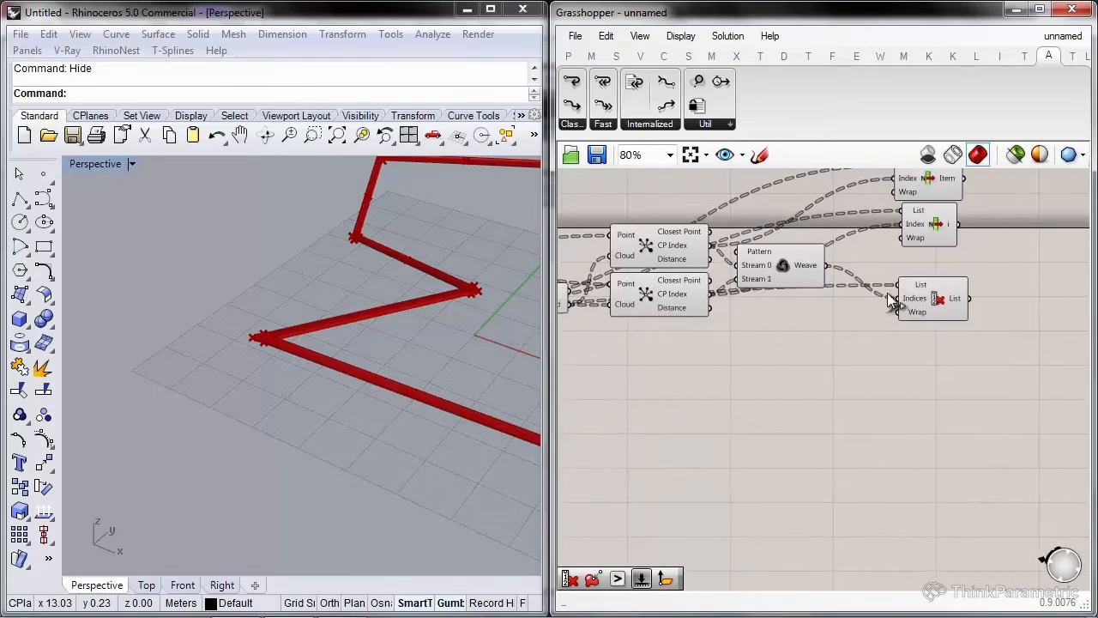
{"action": "left_click", "coordinate": [916, 297]}
{"action": "right_click_drag", "start_coordinate": [935, 298], "coordinate": [758, 325]}
Add another Weave component beside the List Items and give it a third stream input.
{"action": "double_click", "coordinate": [958, 268]}
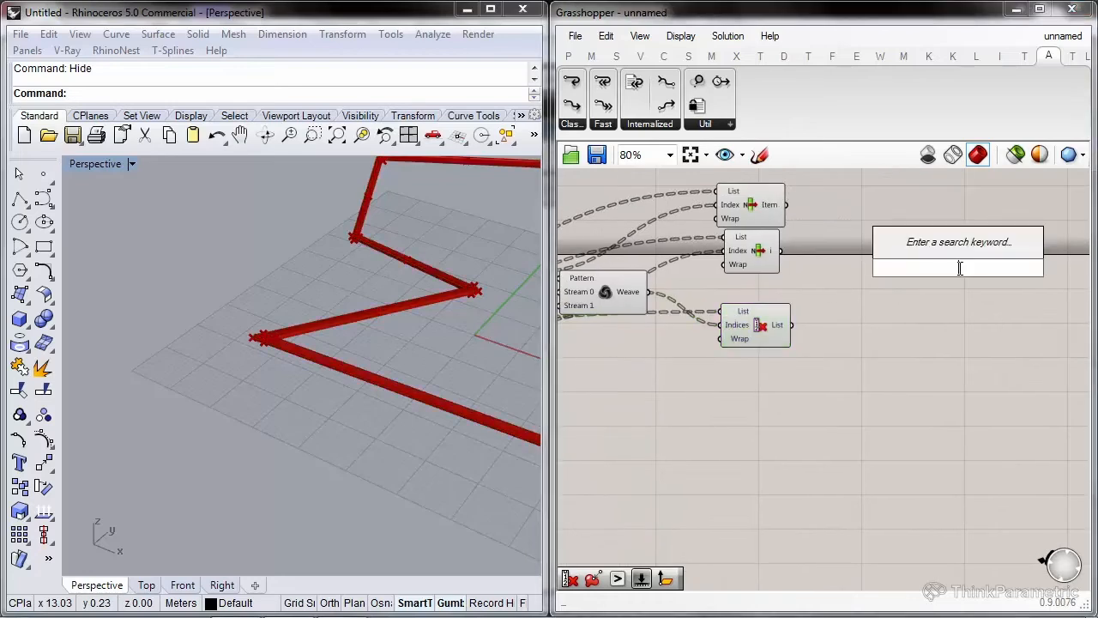
{"action": "type", "text": "weave"}
{"action": "key", "text": "Return"}
{"action": "scroll", "coordinate": [964, 276], "scroll_direction": "up", "scroll_amount": 4}
{"action": "scroll", "coordinate": [978, 369], "scroll_direction": "up", "scroll_amount": 4}
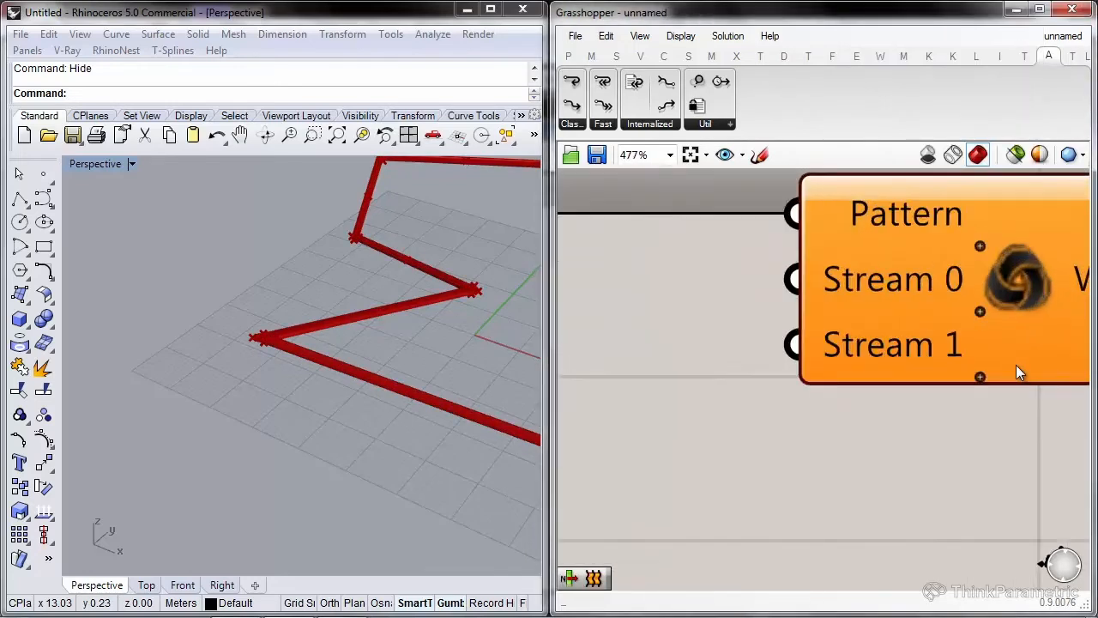
{"action": "left_click", "coordinate": [968, 380]}
{"action": "scroll", "coordinate": [979, 375], "scroll_direction": "down", "scroll_amount": 4}
{"action": "left_click_drag", "start_coordinate": [986, 373], "coordinate": [905, 349]}
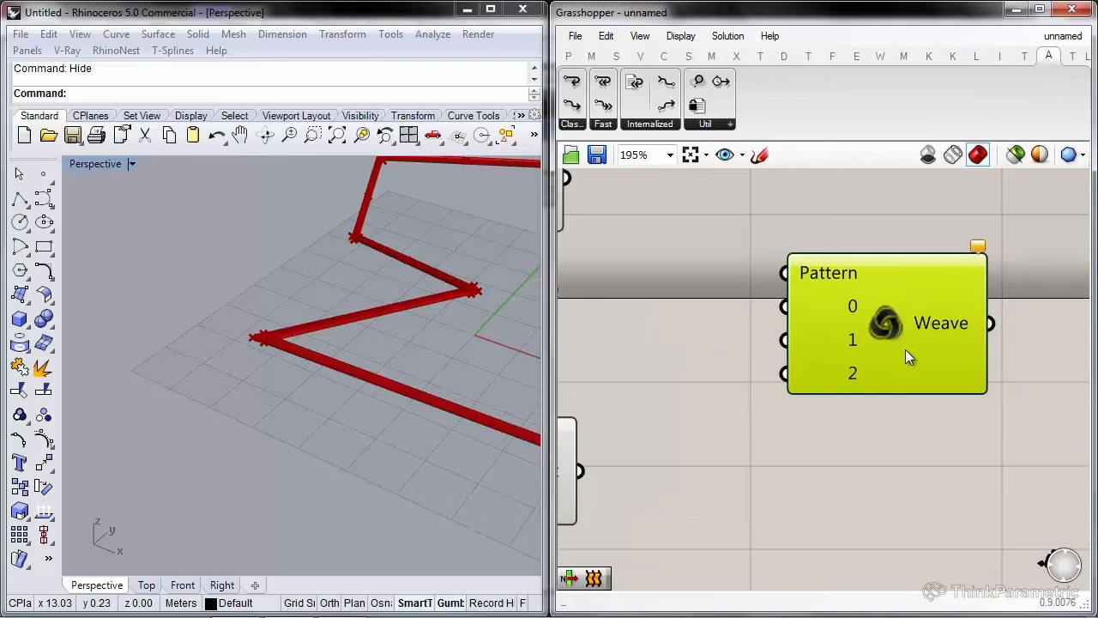
Set the new Weave component's Pattern integers to 0, 1 and 2.
{"action": "right_click", "coordinate": [826, 275]}
{"action": "mouse_move", "coordinate": [903, 465]}
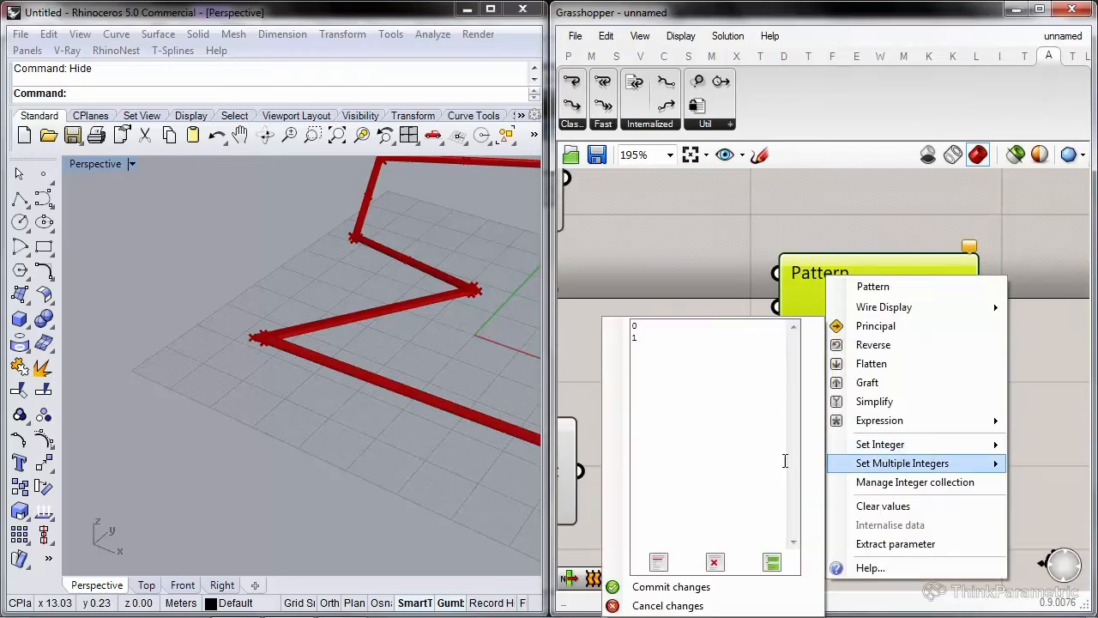
{"action": "type", "text": "2"}
{"action": "left_click", "coordinate": [712, 589]}
{"action": "scroll", "coordinate": [793, 411], "scroll_direction": "down", "scroll_amount": 1}
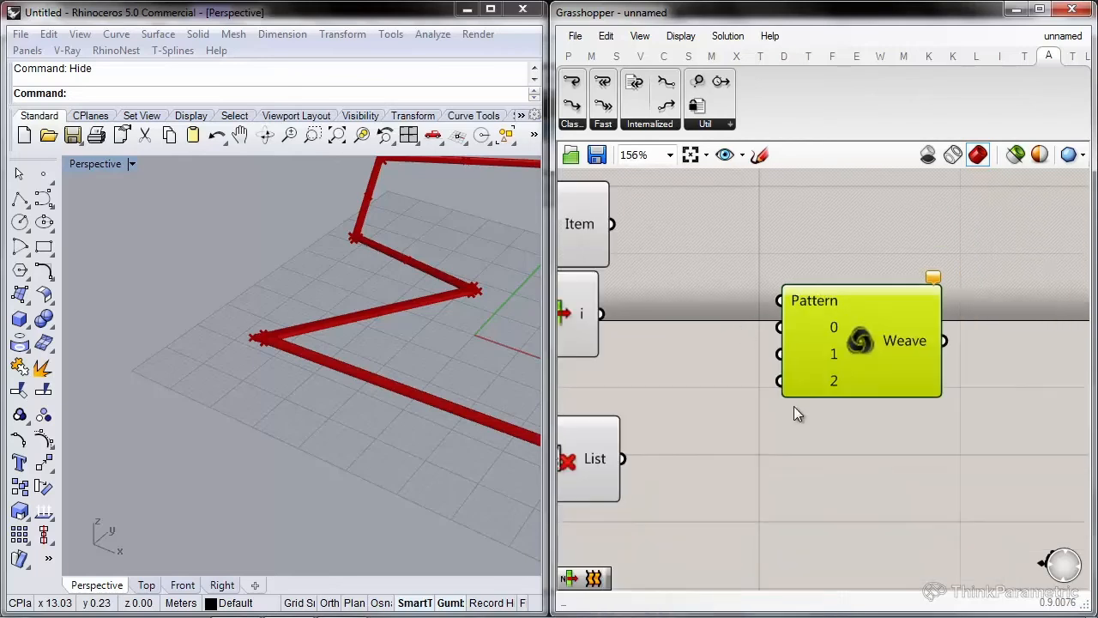
Connect the two List Item outputs and the Cull Index output to streams 0, 1 and 2 of the new Weave.
{"action": "left_click_drag", "start_coordinate": [755, 294], "coordinate": [687, 332]}
{"action": "left_click_drag", "start_coordinate": [867, 400], "coordinate": [711, 480]}
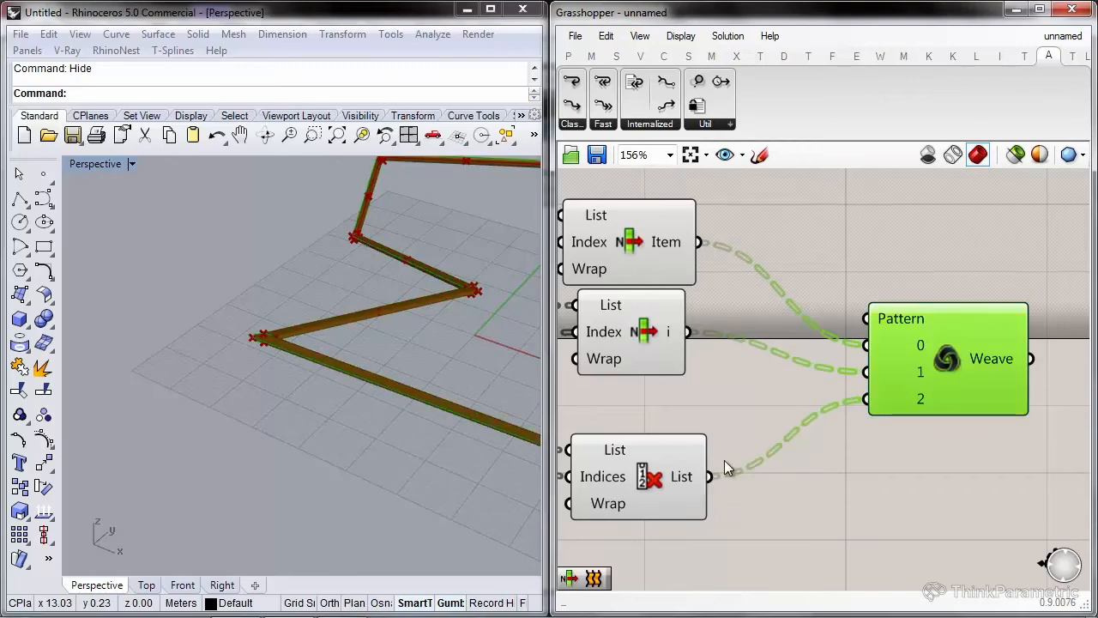
{"action": "right_click_drag", "start_coordinate": [723, 464], "coordinate": [833, 408]}
Select the components that precede the final Weave and turn off their preview.
{"action": "scroll", "coordinate": [837, 470], "scroll_direction": "down", "scroll_amount": 6}
{"action": "left_click_drag", "start_coordinate": [778, 405], "coordinate": [599, 323]}
{"action": "scroll", "coordinate": [692, 335], "scroll_direction": "down", "scroll_amount": 2}
{"action": "right_click", "coordinate": [640, 323]}
{"action": "left_click", "coordinate": [718, 301]}
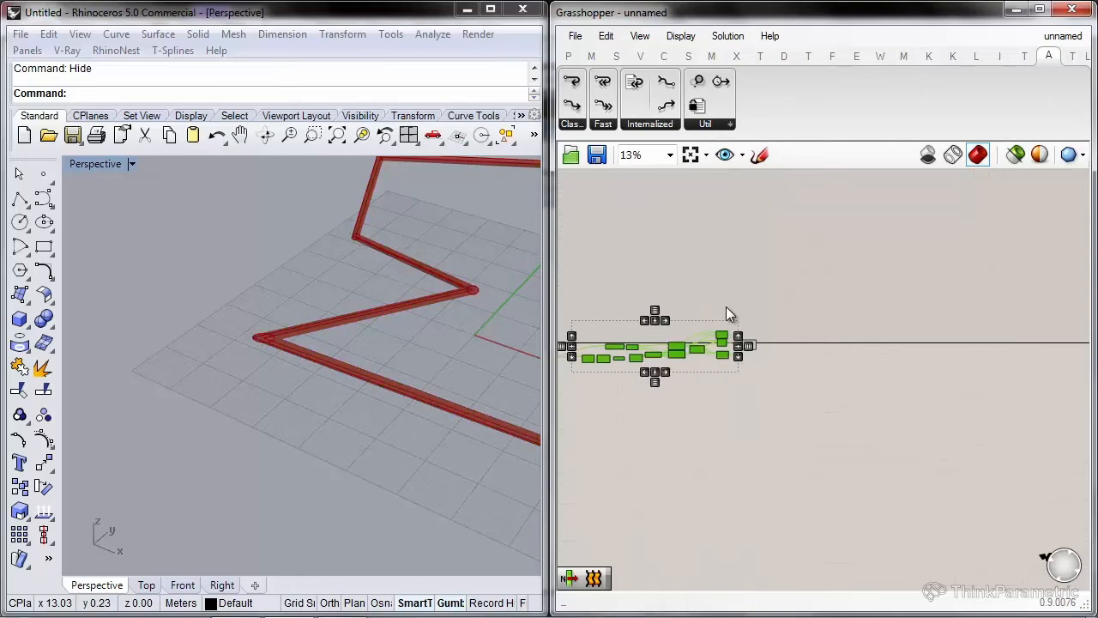
Add a Brep parameter beyond the final Weave and connect the Weave output to it.
{"action": "scroll", "coordinate": [726, 306], "scroll_direction": "up", "scroll_amount": 5}
{"action": "left_click", "coordinate": [791, 439]}
{"action": "left_click", "coordinate": [839, 380]}
{"action": "right_click_drag", "start_coordinate": [839, 380], "coordinate": [732, 354]}
{"action": "double_click", "coordinate": [734, 354]}
{"action": "type", "text": "br"}
{"action": "left_click", "coordinate": [712, 298]}
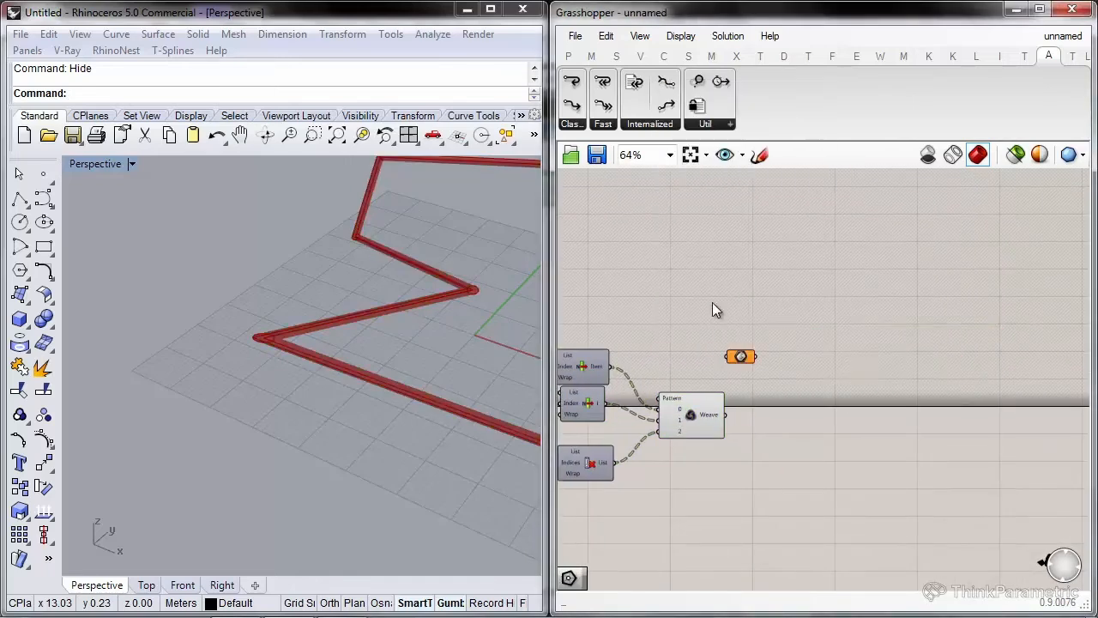
{"action": "scroll", "coordinate": [735, 357], "scroll_direction": "up", "scroll_amount": 3}
{"action": "mouse_move", "coordinate": [719, 444]}
{"action": "left_mouse_down"}
{"action": "mouse_move", "coordinate": [721, 355]}
{"action": "mouse_move", "coordinate": [893, 384]}
{"action": "left_mouse_up"}
Select the definition's components up to the final Weave and combine them into a cluster.
{"action": "scroll", "coordinate": [894, 382], "scroll_direction": "down", "scroll_amount": 4}
{"action": "right_click_drag", "start_coordinate": [825, 350], "coordinate": [920, 338]}
{"action": "scroll", "coordinate": [920, 336], "scroll_direction": "down", "scroll_amount": 4}
{"action": "left_click_drag", "start_coordinate": [920, 320], "coordinate": [710, 396]}
{"action": "scroll", "coordinate": [843, 302], "scroll_direction": "up", "scroll_amount": 2}
{"action": "right_click", "coordinate": [840, 301]}
{"action": "left_click", "coordinate": [900, 465]}
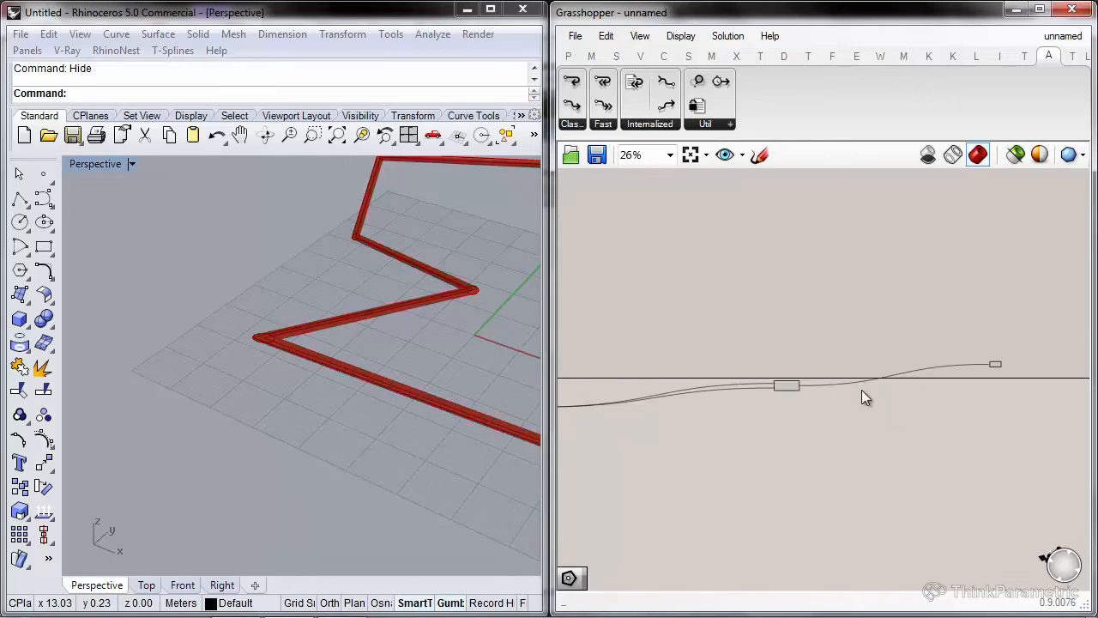
Move the new cluster closer to its source curve.
{"action": "scroll", "coordinate": [719, 391], "scroll_direction": "up", "scroll_amount": 5}
{"action": "right_click_drag", "start_coordinate": [696, 374], "coordinate": [971, 337]}
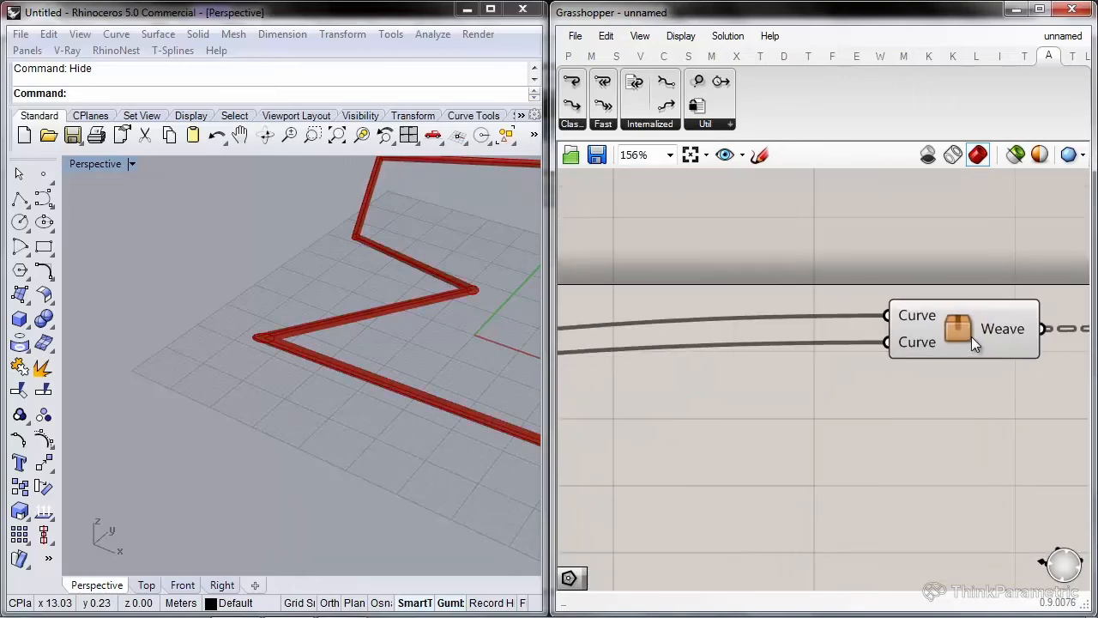
{"action": "left_click", "coordinate": [973, 338]}
{"action": "scroll", "coordinate": [975, 337], "scroll_direction": "down", "scroll_amount": 4}
{"action": "left_click_drag", "start_coordinate": [867, 343], "coordinate": [679, 376]}
{"action": "right_click_drag", "start_coordinate": [810, 353], "coordinate": [656, 354]}
Delete the Brep parameter connected to the cluster's output.
{"action": "right_click_drag", "start_coordinate": [954, 322], "coordinate": [742, 322]}
{"action": "left_click_drag", "start_coordinate": [924, 302], "coordinate": [650, 328]}
{"action": "scroll", "coordinate": [972, 295], "scroll_direction": "down", "scroll_amount": 3}
{"action": "scroll", "coordinate": [720, 325], "scroll_direction": "up", "scroll_amount": 4}
{"action": "right_click_drag", "start_coordinate": [650, 329], "coordinate": [752, 345]}
{"action": "key", "text": "Delete"}
{"action": "right_click_drag", "start_coordinate": [642, 353], "coordinate": [726, 353]}
{"action": "scroll", "coordinate": [726, 354], "scroll_direction": "up", "scroll_amount": 5}
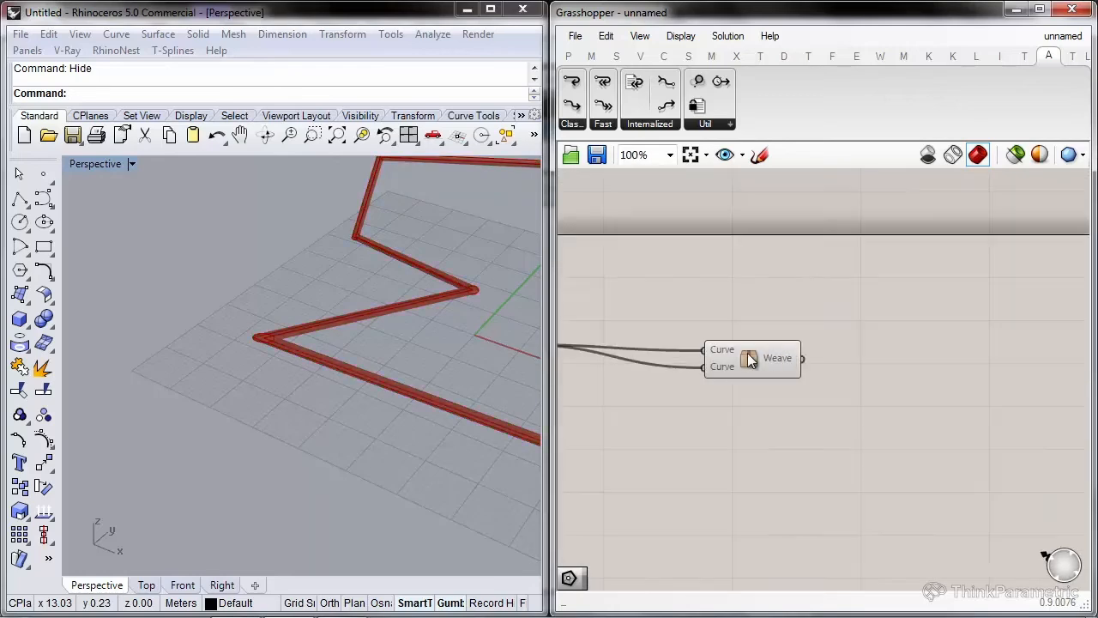
Open the cluster for editing and feed Explode's Curve input from the same cluster input that supplies Pipe.
{"action": "left_click", "coordinate": [760, 356]}
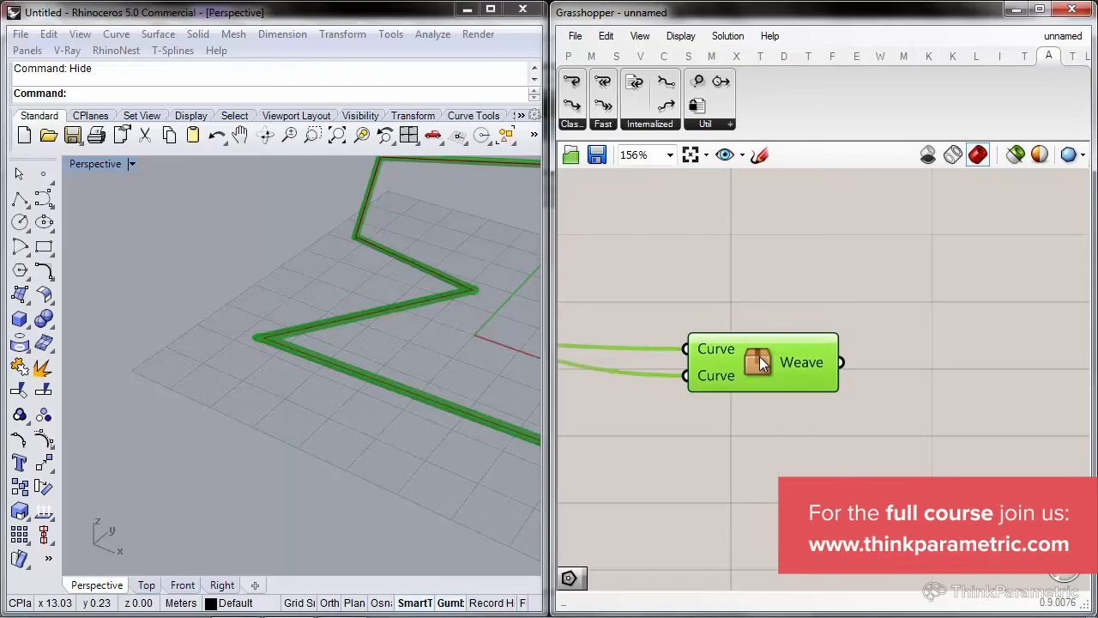
{"action": "double_click", "coordinate": [760, 356]}
{"action": "scroll", "coordinate": [837, 292], "scroll_direction": "up", "scroll_amount": 4}
{"action": "left_click_drag", "start_coordinate": [807, 347], "coordinate": [747, 296]}
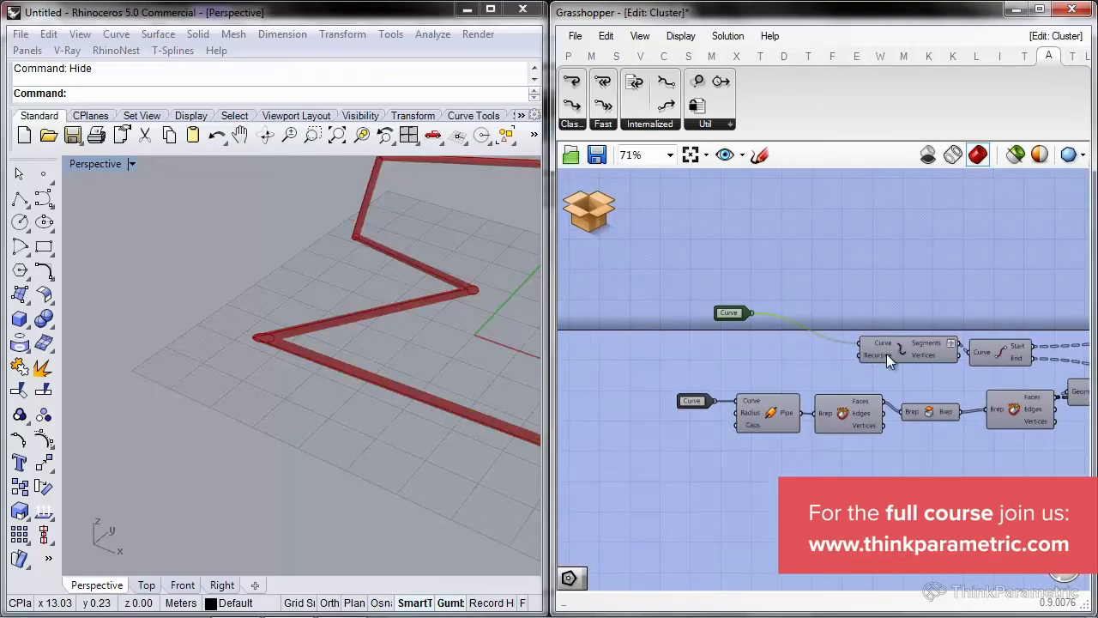
{"action": "scroll", "coordinate": [869, 327], "scroll_direction": "up", "scroll_amount": 1}
{"action": "left_click_drag", "start_coordinate": [844, 342], "coordinate": [670, 413]}
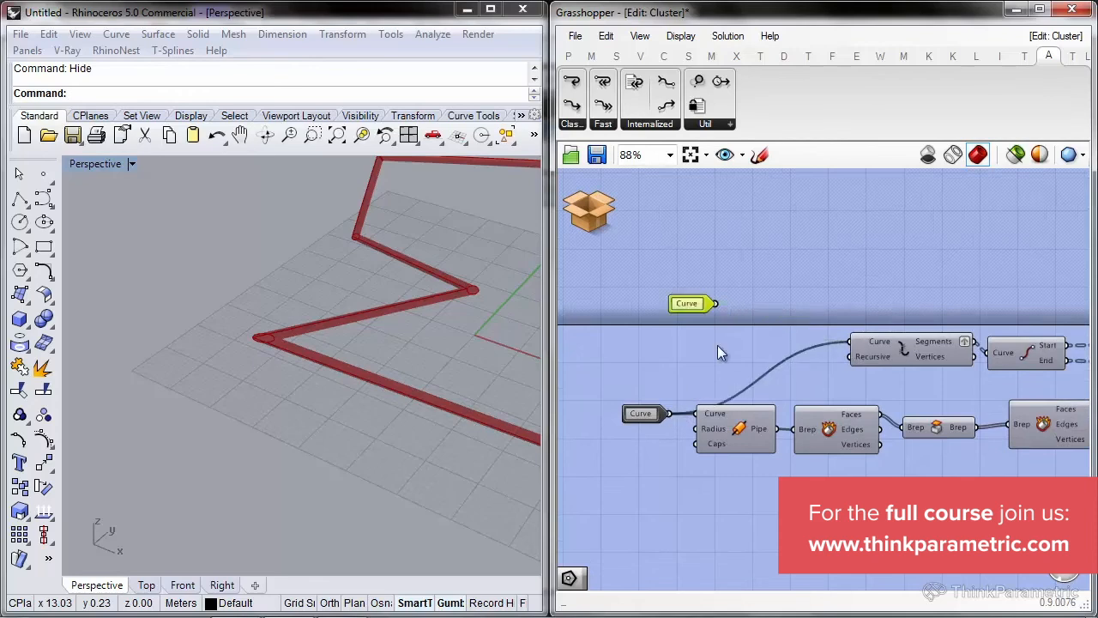
Delete the unused Curve input from the cluster, then save and close it.
{"action": "right_click_drag", "start_coordinate": [683, 305], "coordinate": [669, 290]}
{"action": "key", "text": "Delete"}
{"action": "left_click", "coordinate": [580, 220]}
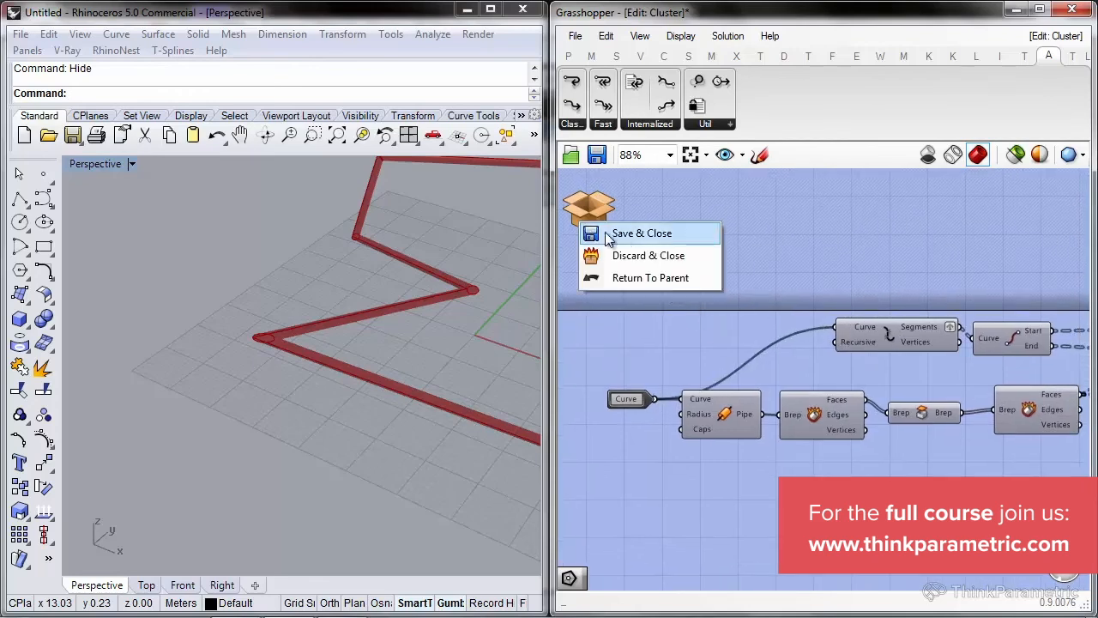
{"action": "left_click", "coordinate": [631, 241]}
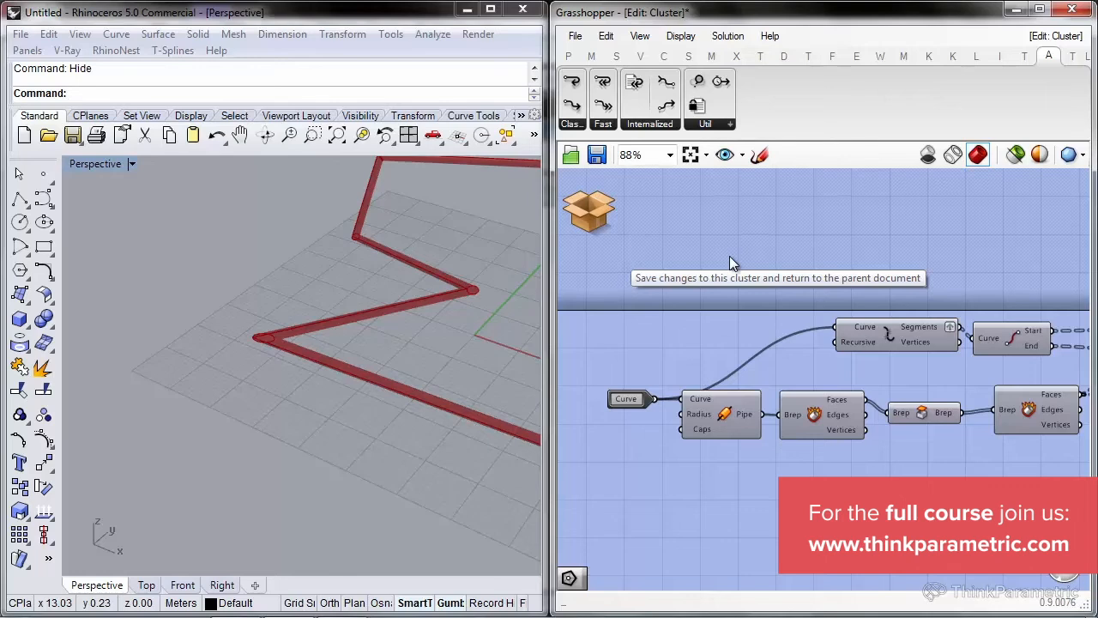
Add a Brep Join component fed by the cluster's Weave output and flatten its Breps output.
{"action": "double_click", "coordinate": [870, 273]}
{"action": "type", "text": "berp j"}
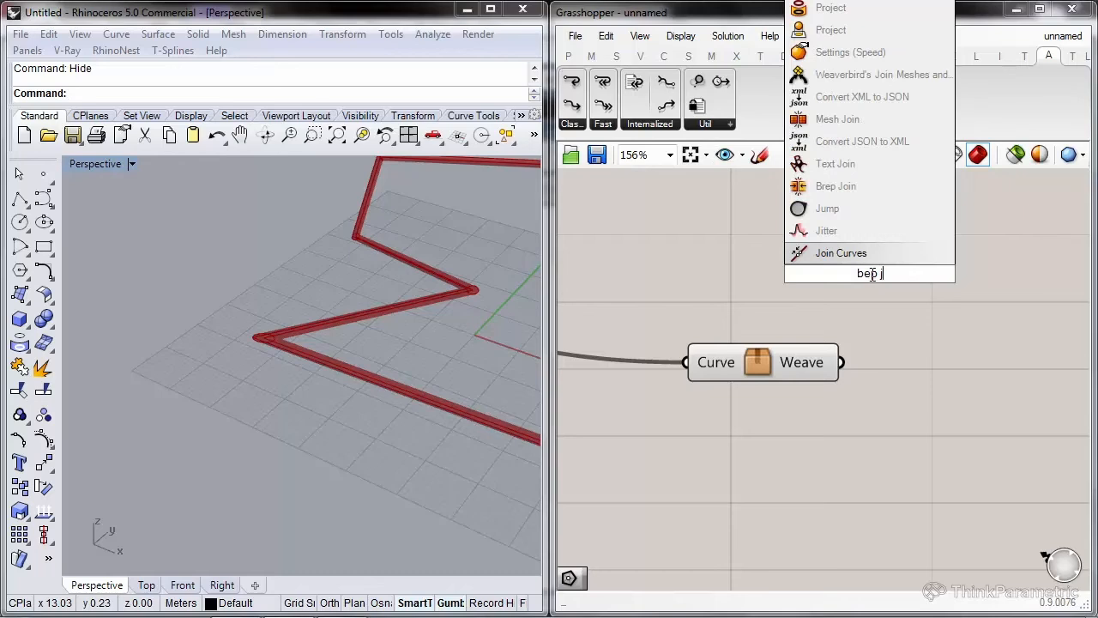
{"action": "left_click", "coordinate": [861, 191]}
{"action": "left_click_drag", "start_coordinate": [841, 362], "coordinate": [932, 337]}
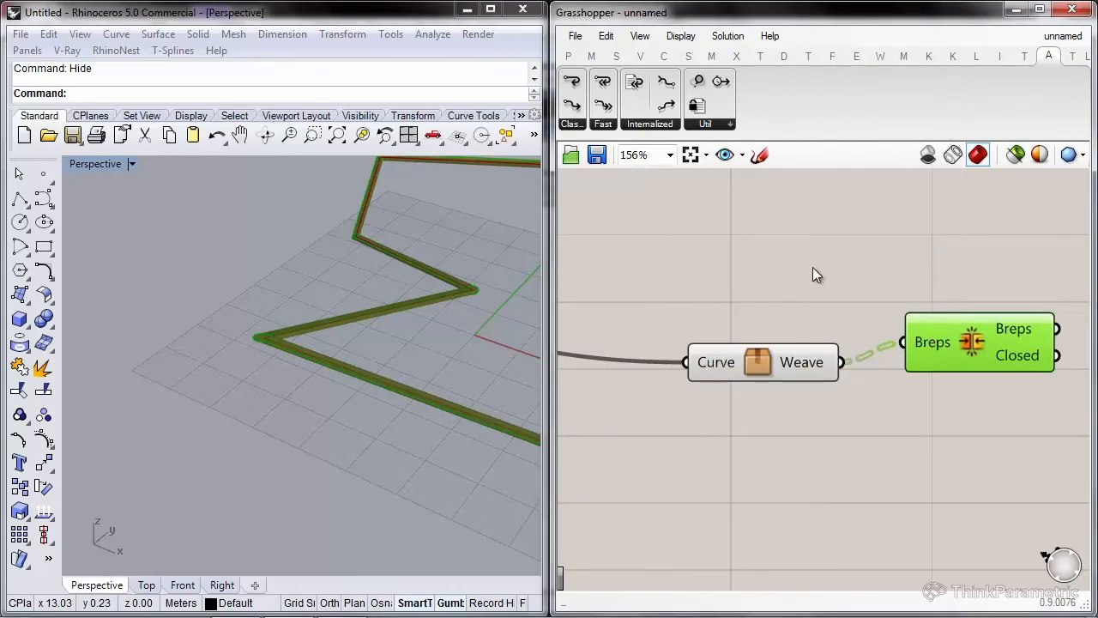
{"action": "right_click", "coordinate": [1029, 330]}
{"action": "left_click", "coordinate": [1010, 415]}
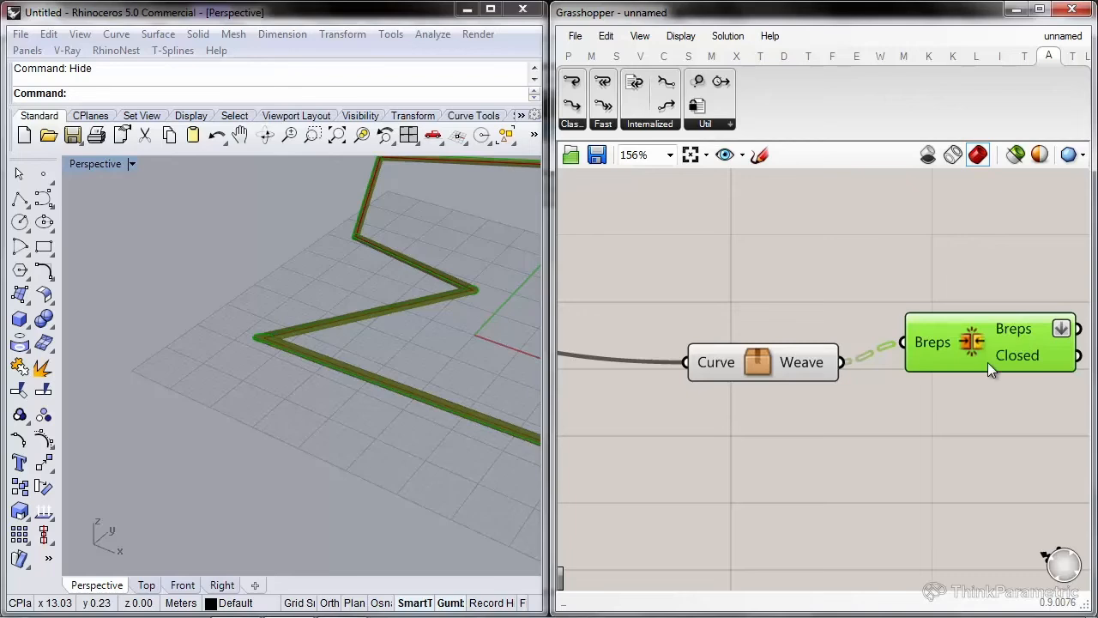
Add Loop Start and Loop End components after Brep Join and enable Record data on Loop End.
{"action": "right_click_drag", "start_coordinate": [996, 342], "coordinate": [760, 305]}
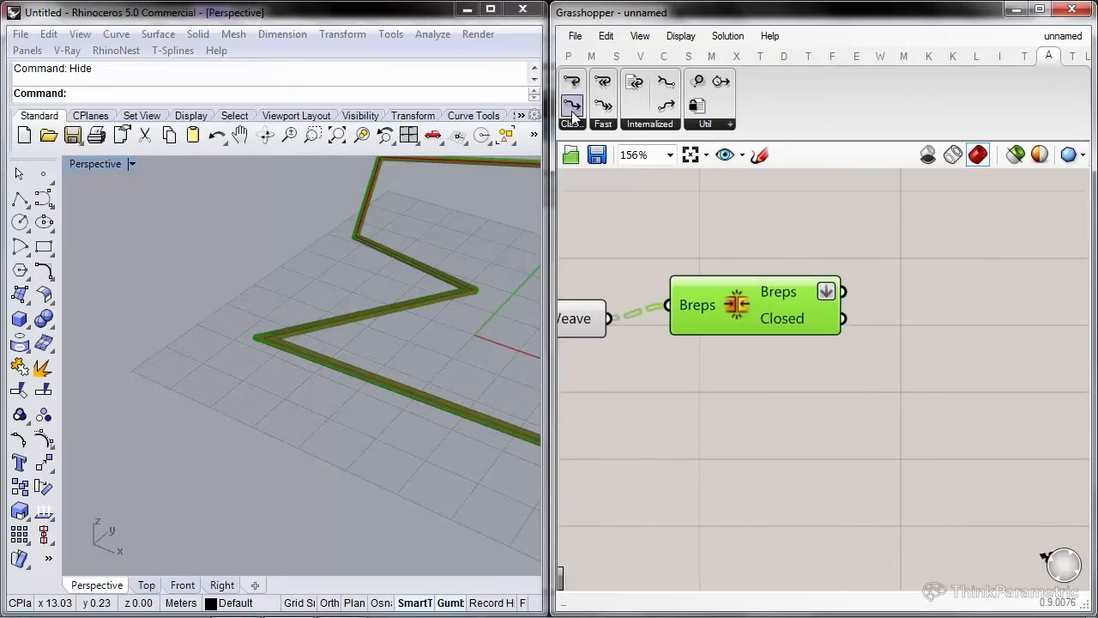
{"action": "left_click_drag", "start_coordinate": [1014, 257], "coordinate": [1015, 256]}
{"action": "right_click_drag", "start_coordinate": [1015, 255], "coordinate": [820, 275]}
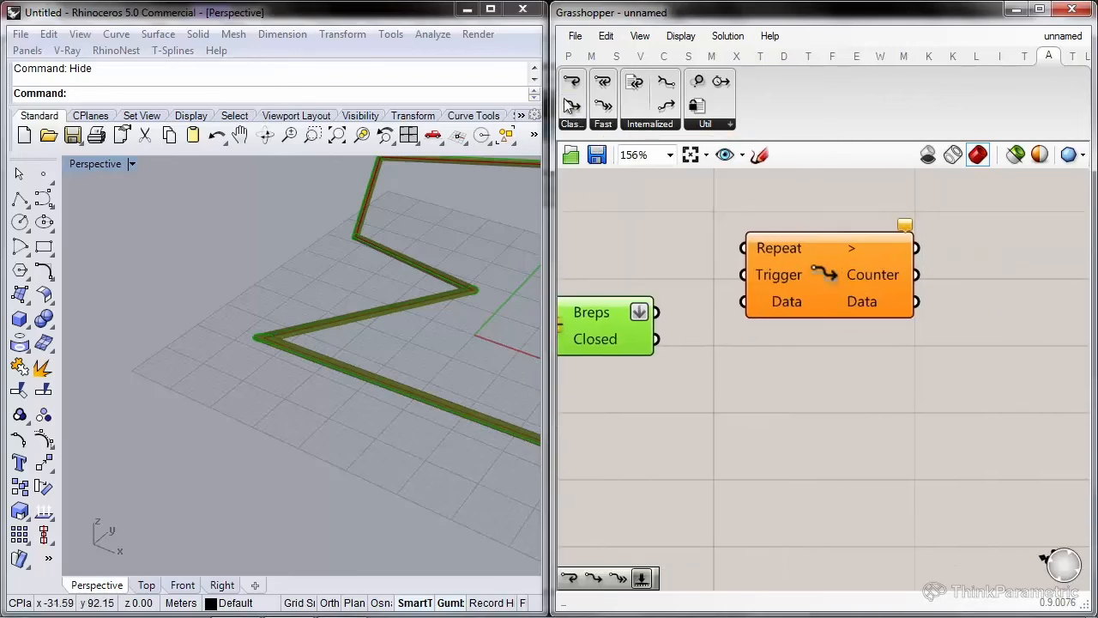
{"action": "left_click_drag", "start_coordinate": [576, 101], "coordinate": [1023, 284]}
{"action": "right_click", "coordinate": [1021, 283]}
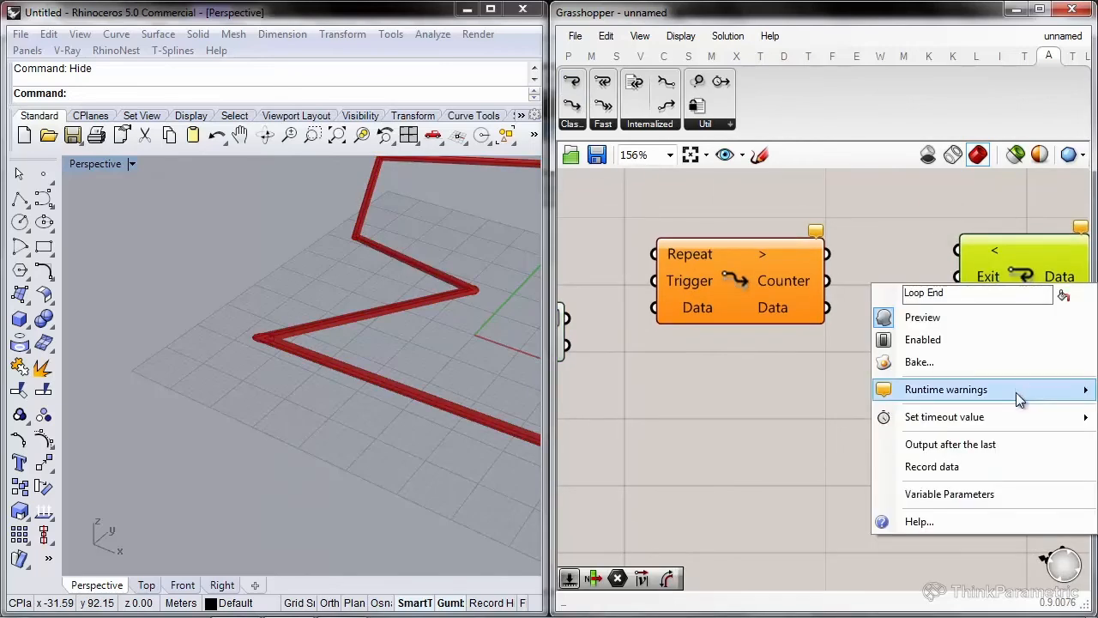
{"action": "left_click", "coordinate": [1002, 463]}
Connect Loop Start's > output to Loop End's < input and move Loop End farther away from Loop Start.
{"action": "left_click_drag", "start_coordinate": [838, 250], "coordinate": [1049, 278]}
{"action": "right_click_drag", "start_coordinate": [1048, 279], "coordinate": [846, 291]}
{"action": "scroll", "coordinate": [846, 290], "scroll_direction": "down", "scroll_amount": 1}
{"action": "scroll", "coordinate": [847, 291], "scroll_direction": "down", "scroll_amount": 3}
{"action": "left_click_drag", "start_coordinate": [847, 291], "coordinate": [1047, 303]}
Connect Brep Join's Breps output to Loop Start's Data input and adjust the Loop Start component's position.
{"action": "scroll", "coordinate": [713, 303], "scroll_direction": "up", "scroll_amount": 2}
{"action": "scroll", "coordinate": [712, 303], "scroll_direction": "up", "scroll_amount": 1}
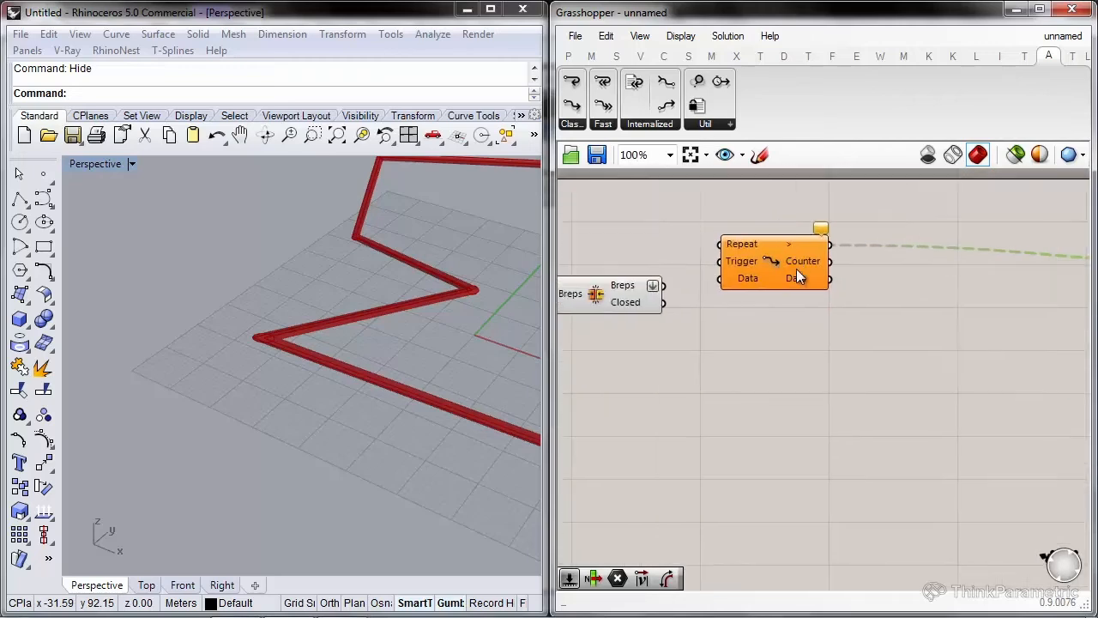
{"action": "right_click_drag", "start_coordinate": [727, 294], "coordinate": [776, 282]}
{"action": "left_click_drag", "start_coordinate": [752, 267], "coordinate": [683, 277]}
{"action": "left_click_drag", "start_coordinate": [808, 252], "coordinate": [804, 266]}
{"action": "left_click", "coordinate": [820, 344]}
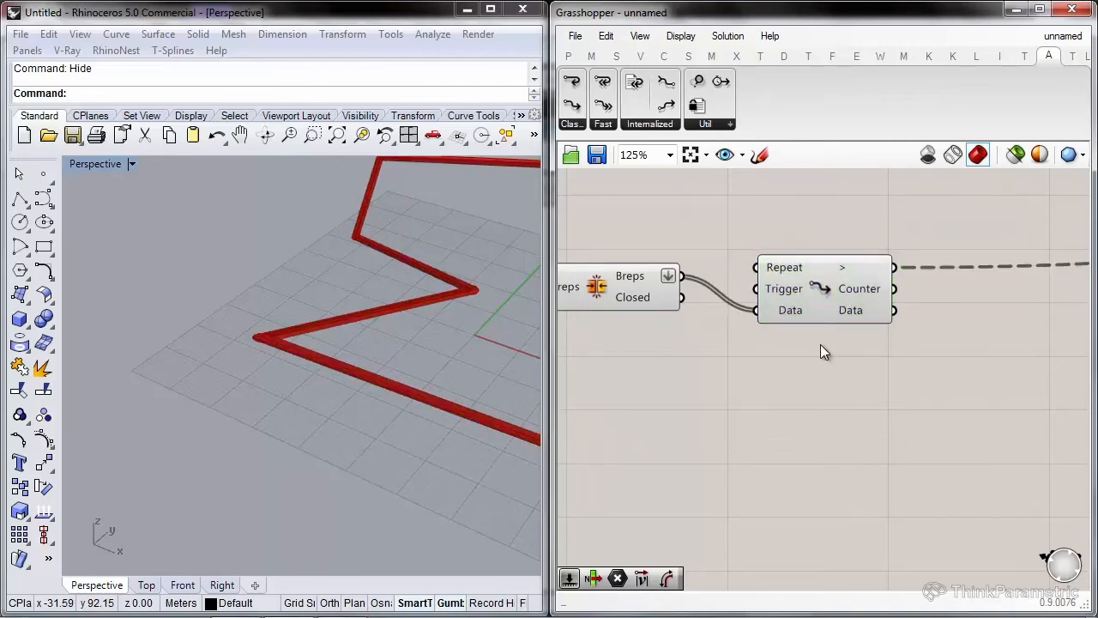
Select the Curve parameter, cluster and Brep Join components and turn off their preview.
{"action": "scroll", "coordinate": [745, 341], "scroll_direction": "down", "scroll_amount": 3}
{"action": "right_click_drag", "start_coordinate": [745, 340], "coordinate": [874, 386]}
{"action": "left_click_drag", "start_coordinate": [775, 391], "coordinate": [562, 203]}
{"action": "right_click", "coordinate": [710, 224]}
{"action": "left_click", "coordinate": [780, 260]}
{"action": "right_click_drag", "start_coordinate": [784, 256], "coordinate": [1029, 303]}
{"action": "left_click_drag", "start_coordinate": [1003, 300], "coordinate": [742, 419]}
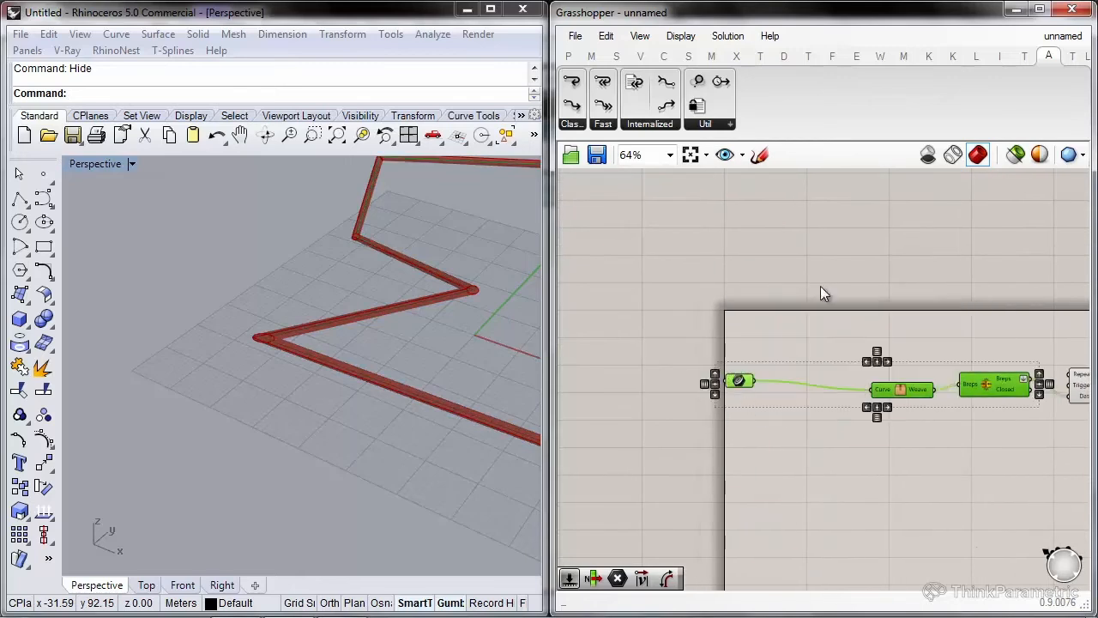
Turn off the selected components' preview and select Loop Start to examine its geometry in the viewport.
{"action": "middle_click", "coordinate": [821, 327]}
{"action": "left_click", "coordinate": [884, 298]}
{"action": "right_click_drag", "start_coordinate": [973, 319], "coordinate": [630, 218]}
{"action": "scroll", "coordinate": [736, 283], "scroll_direction": "up", "scroll_amount": 2}
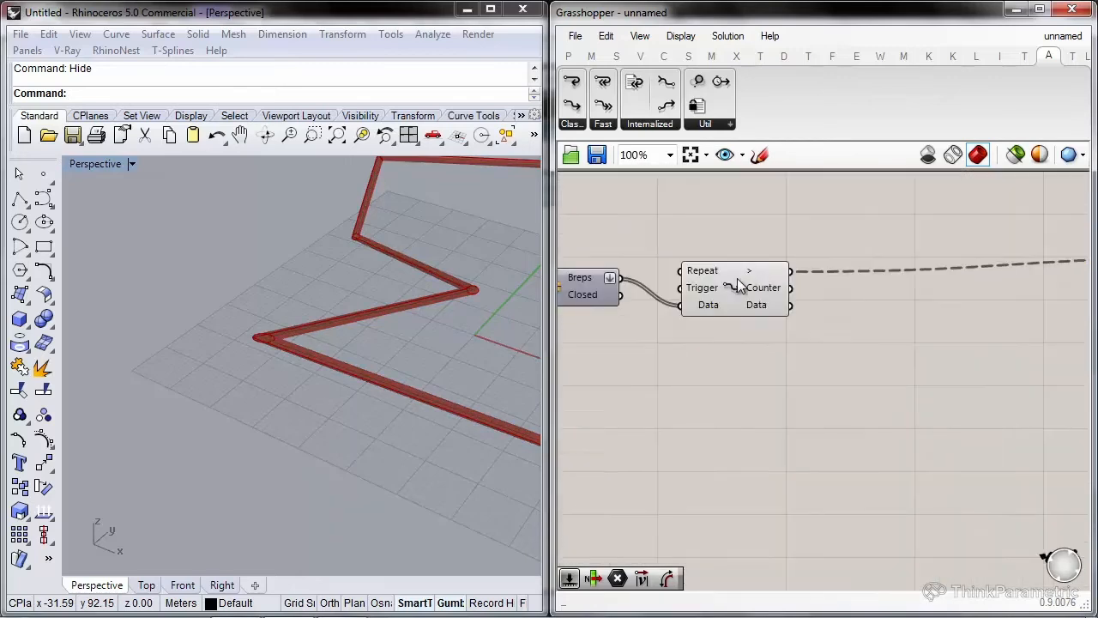
{"action": "left_click", "coordinate": [737, 278]}
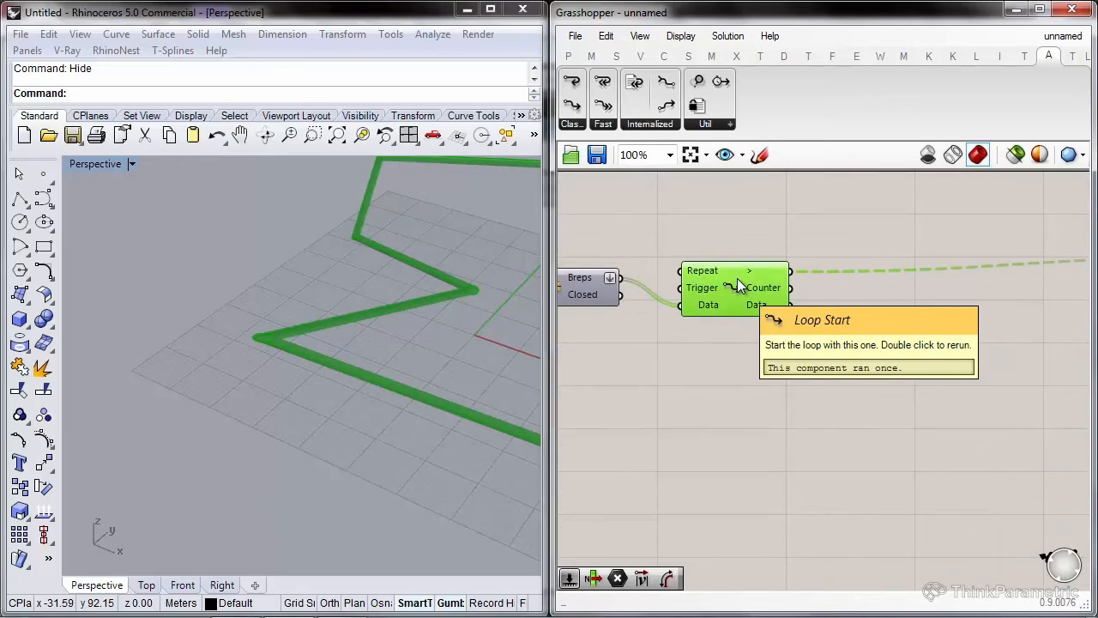
{"action": "right_click_drag", "start_coordinate": [288, 348], "coordinate": [312, 339]}
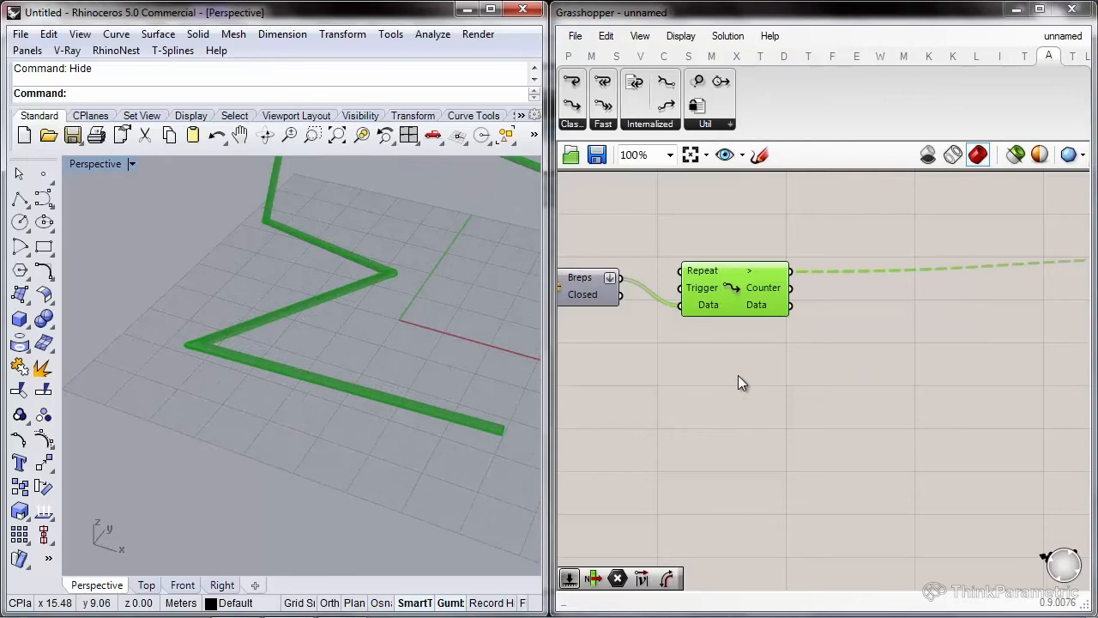
Add a Cull Index component and connect Loop Start's Data output to its List input.
{"action": "right_click_drag", "start_coordinate": [1080, 326], "coordinate": [956, 319]}
{"action": "double_click", "coordinate": [926, 326]}
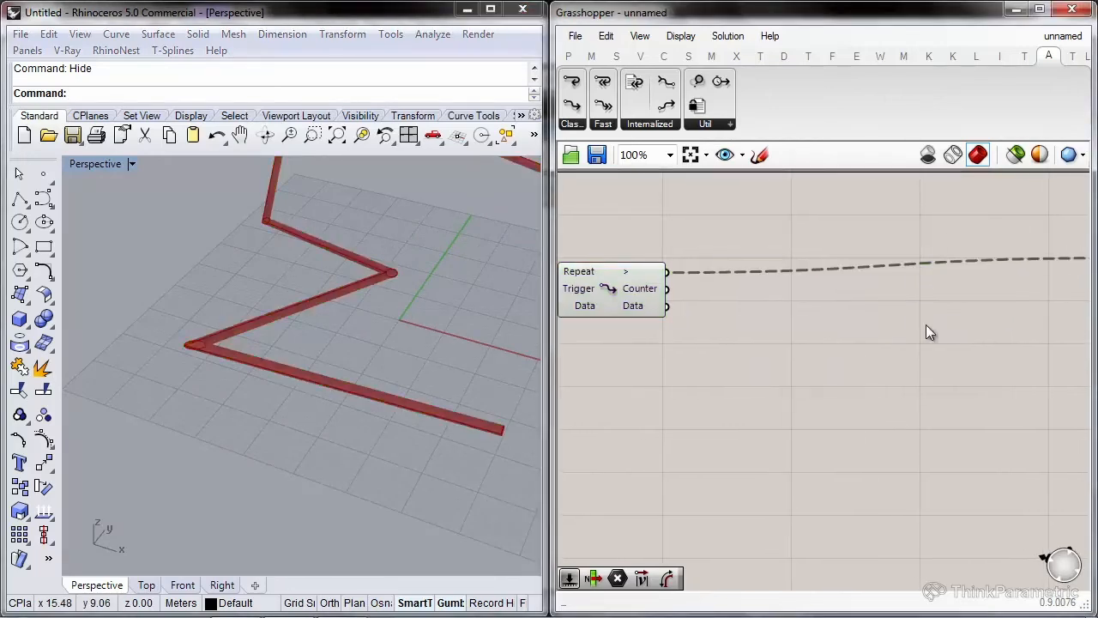
{"action": "type", "text": "cull"}
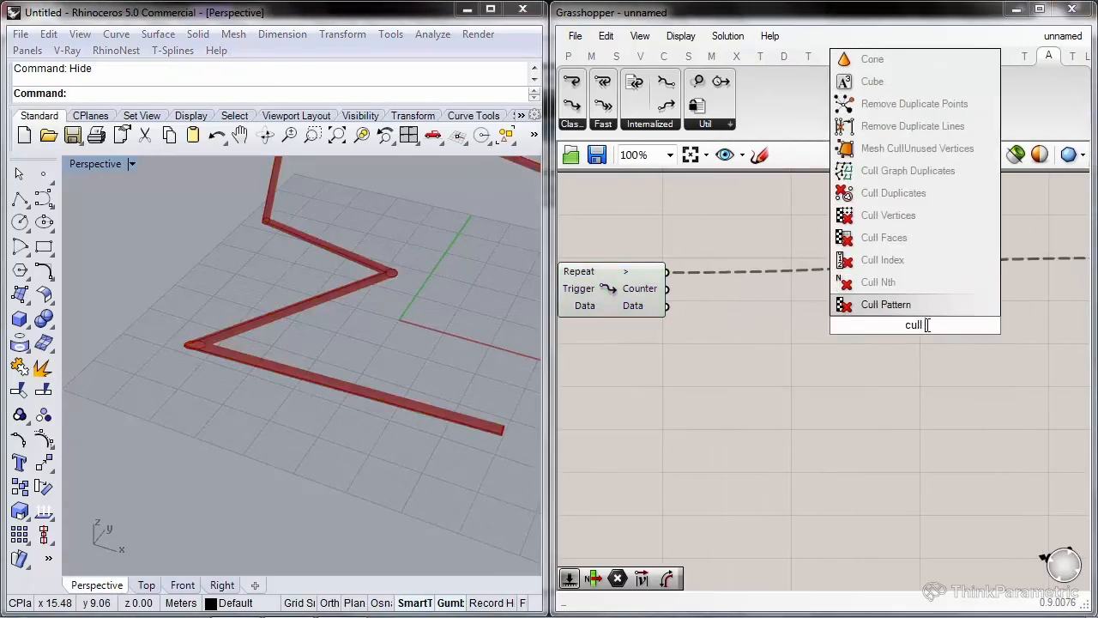
{"action": "left_click", "coordinate": [882, 259]}
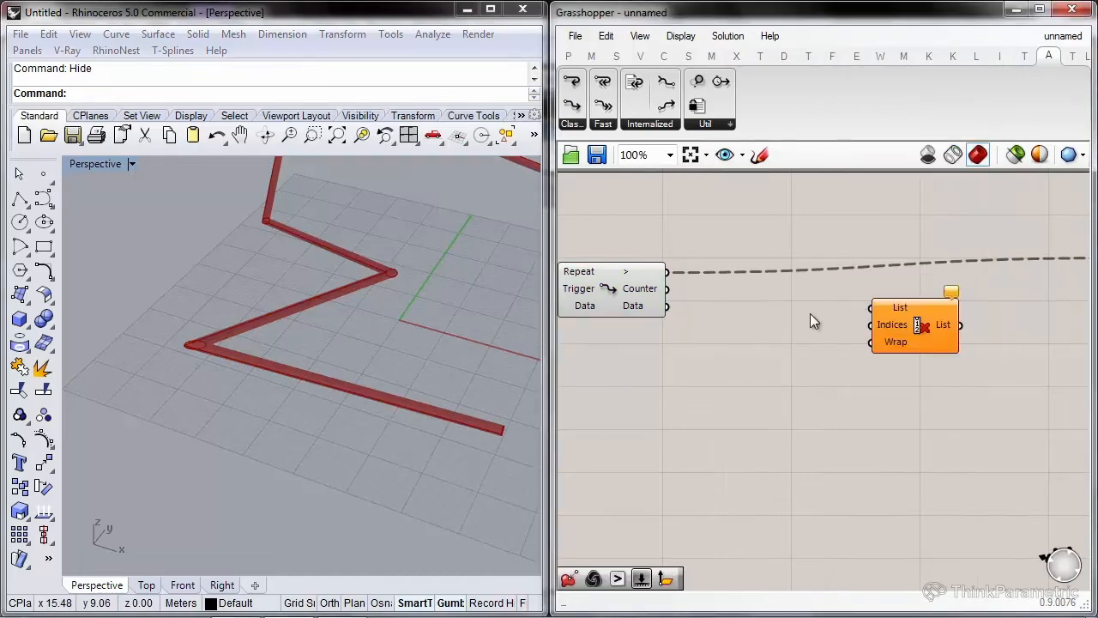
{"action": "scroll", "coordinate": [667, 309], "scroll_direction": "up", "scroll_amount": 1}
{"action": "left_click_drag", "start_coordinate": [665, 308], "coordinate": [788, 392]}
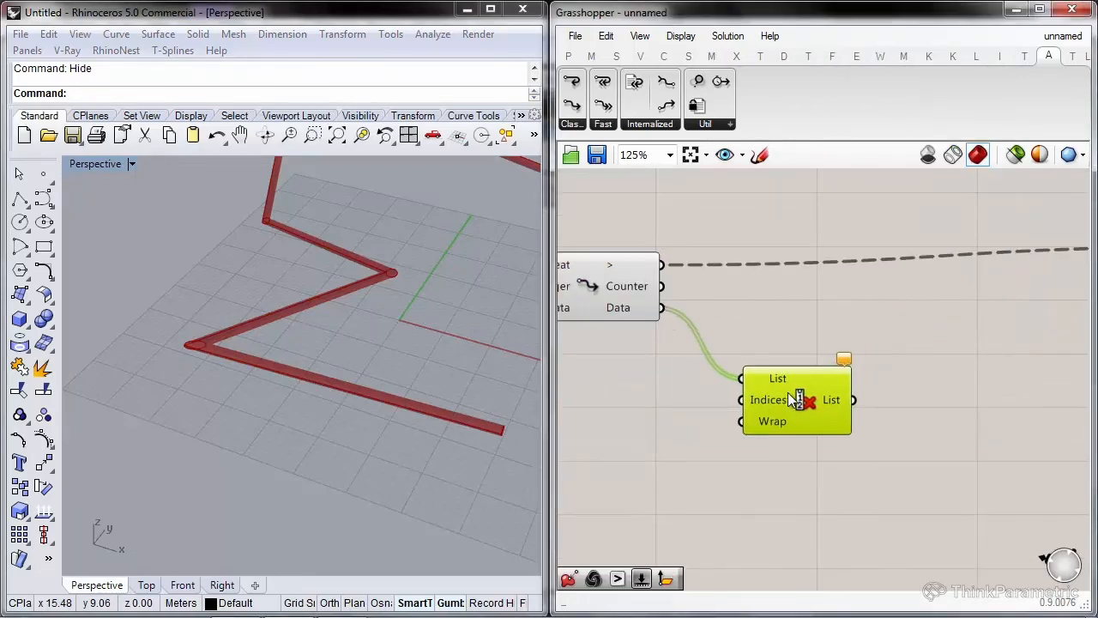
Set a single integer for Cull Index's Indices input and check the remaining breps.
{"action": "right_click", "coordinate": [760, 400]}
{"action": "mouse_move", "coordinate": [849, 460]}
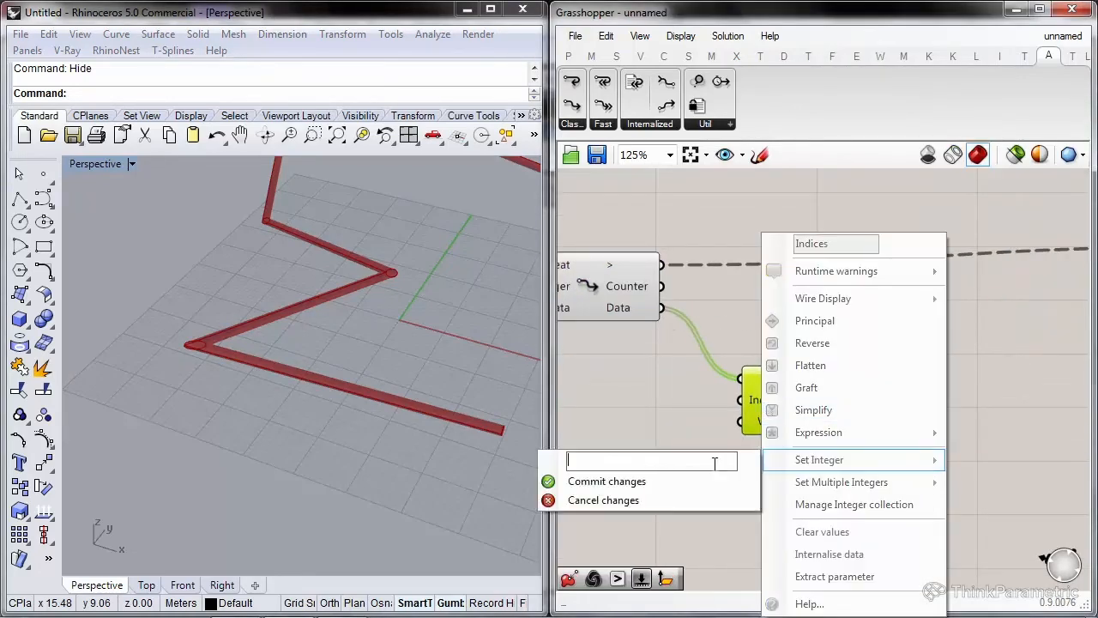
{"action": "left_click", "coordinate": [651, 425]}
{"action": "right_click_drag", "start_coordinate": [651, 425], "coordinate": [1065, 379]}
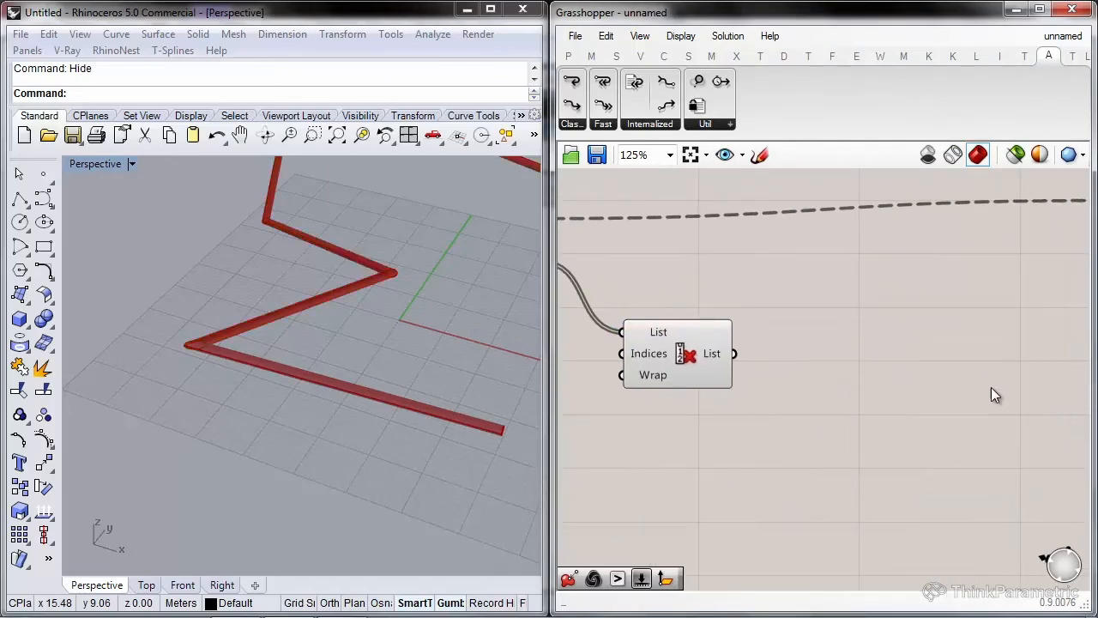
{"action": "left_click", "coordinate": [709, 360]}
Add a List Item component beside Cull Index and connect the culled List output to its List input.
{"action": "double_click", "coordinate": [888, 327]}
{"action": "type", "text": "list item"}
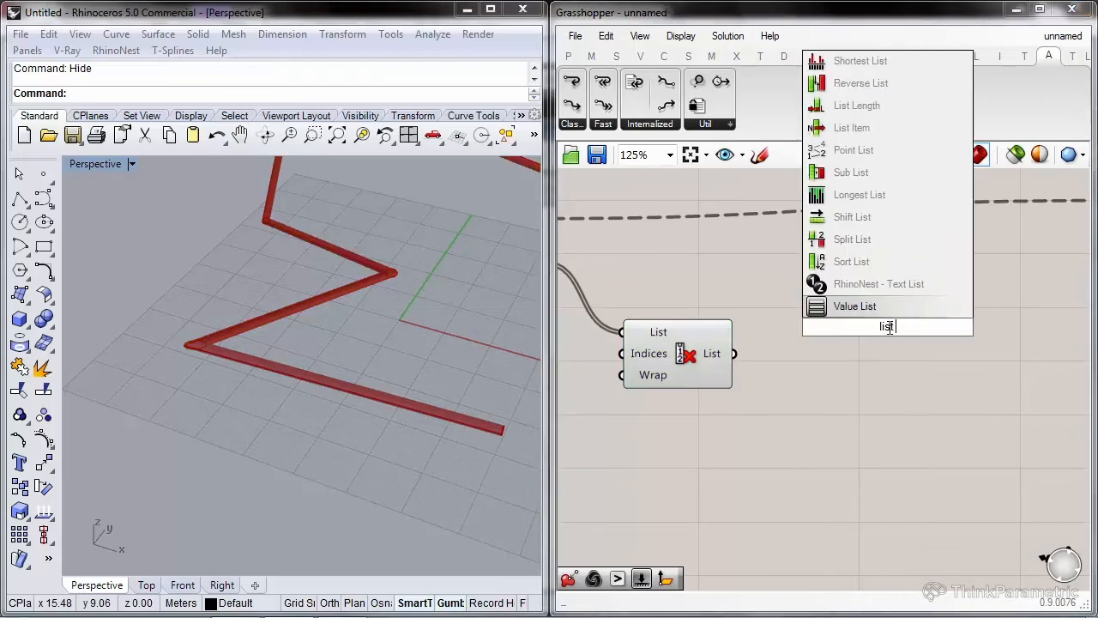
{"action": "key", "text": "Return"}
{"action": "left_click_drag", "start_coordinate": [837, 305], "coordinate": [736, 355]}
{"action": "left_click_drag", "start_coordinate": [874, 336], "coordinate": [837, 353]}
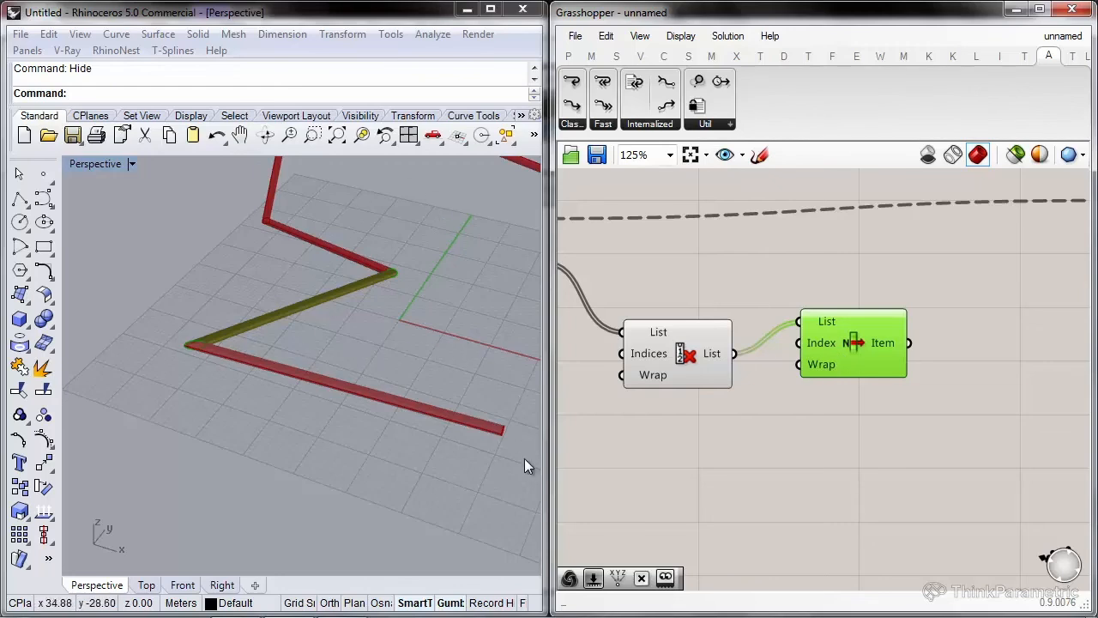
Add a Deconstruct Brep component, feed it from List Item's Item output and align it beside List Item.
{"action": "right_click_drag", "start_coordinate": [1036, 383], "coordinate": [915, 372]}
{"action": "double_click", "coordinate": [915, 372]}
{"action": "type", "text": "dec"}
{"action": "left_click", "coordinate": [868, 240]}
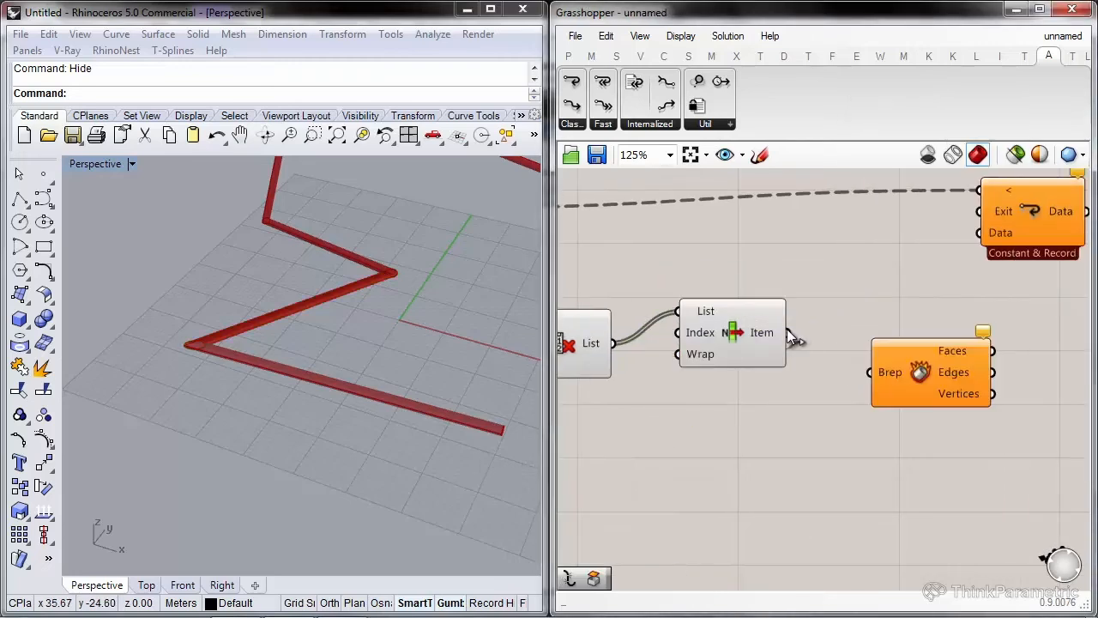
{"action": "left_click_drag", "start_coordinate": [884, 373], "coordinate": [886, 372]}
{"action": "left_click_drag", "start_coordinate": [919, 372], "coordinate": [876, 332]}
{"action": "right_click_drag", "start_coordinate": [914, 334], "coordinate": [719, 333]}
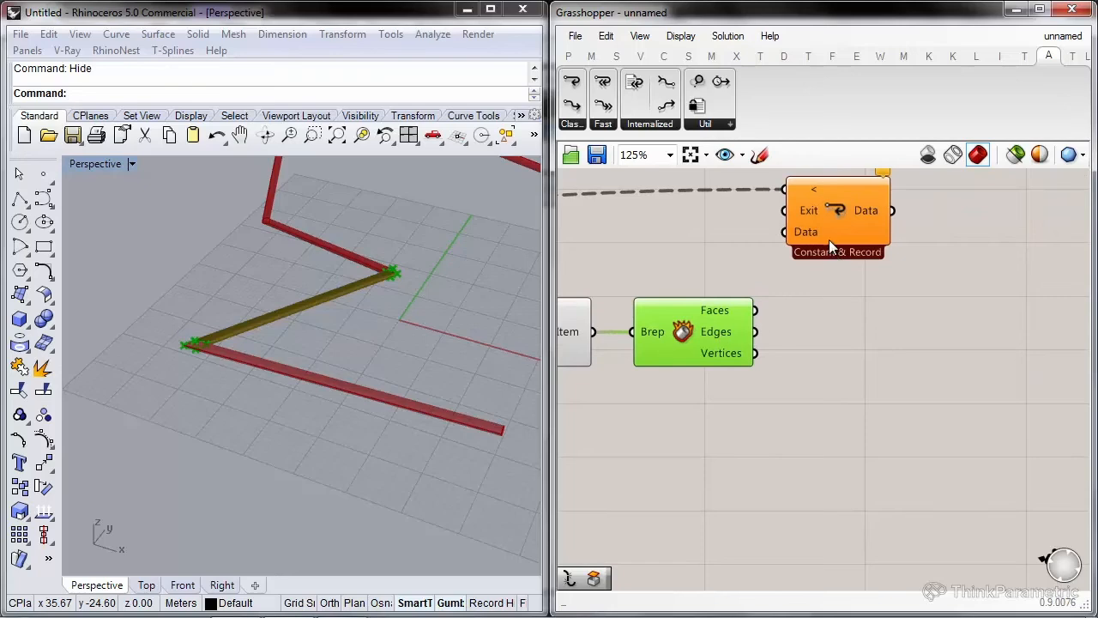
Move Loop End farther away and add a List Item fed by Deconstruct Brep's Faces output.
{"action": "left_click_drag", "start_coordinate": [832, 248], "coordinate": [1073, 251]}
{"action": "left_click", "coordinate": [921, 318]}
{"action": "double_click", "coordinate": [921, 318]}
{"action": "type", "text": "list i"}
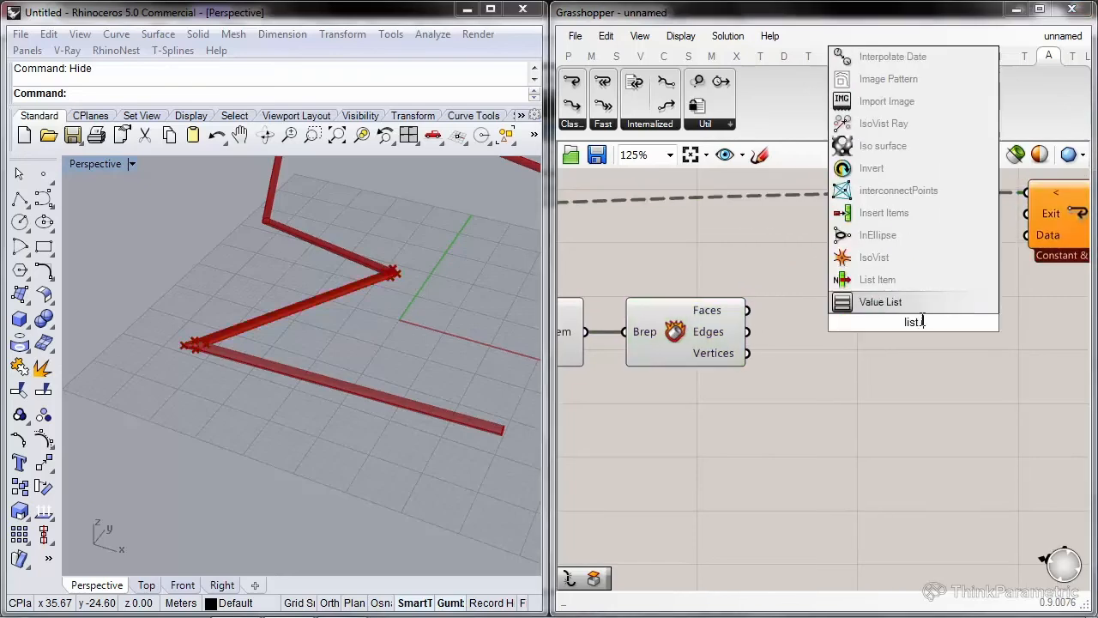
{"action": "key", "text": "Return"}
{"action": "left_click_drag", "start_coordinate": [753, 311], "coordinate": [858, 301]}
Add a +1 output to the List Item that receives the faces.
{"action": "scroll", "coordinate": [925, 353], "scroll_direction": "up", "scroll_amount": 5}
{"action": "scroll", "coordinate": [942, 352], "scroll_direction": "down", "scroll_amount": 4}
{"action": "left_click", "coordinate": [864, 320]}
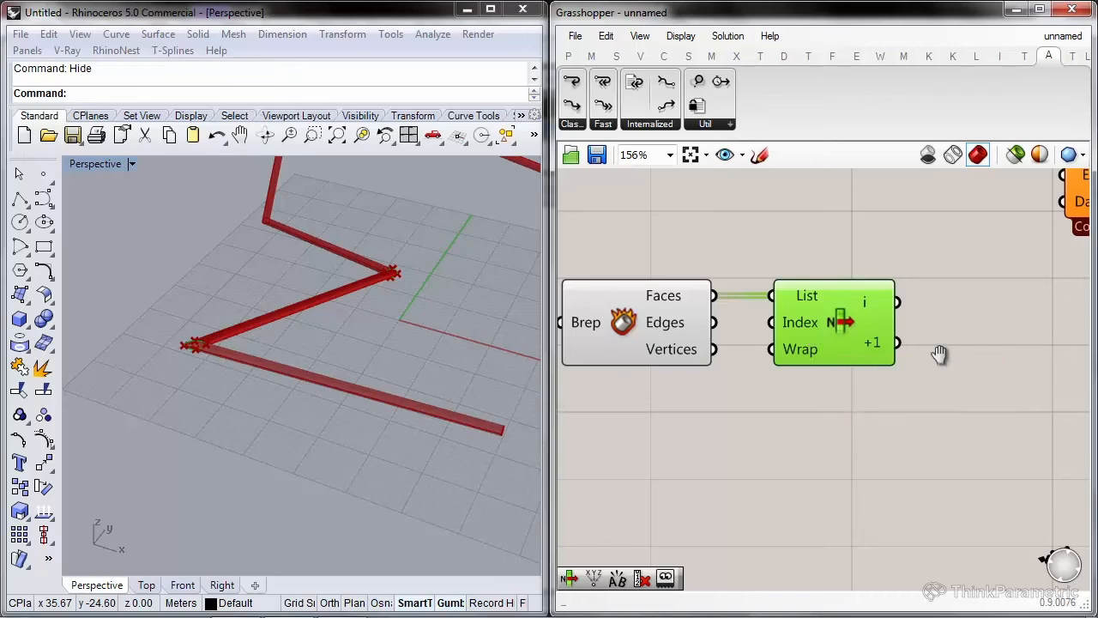
Add an Area component and connect List Item's i output to its Geometry input.
{"action": "right_click_drag", "start_coordinate": [963, 356], "coordinate": [892, 356]}
{"action": "double_click", "coordinate": [892, 356]}
{"action": "type", "text": "ar"}
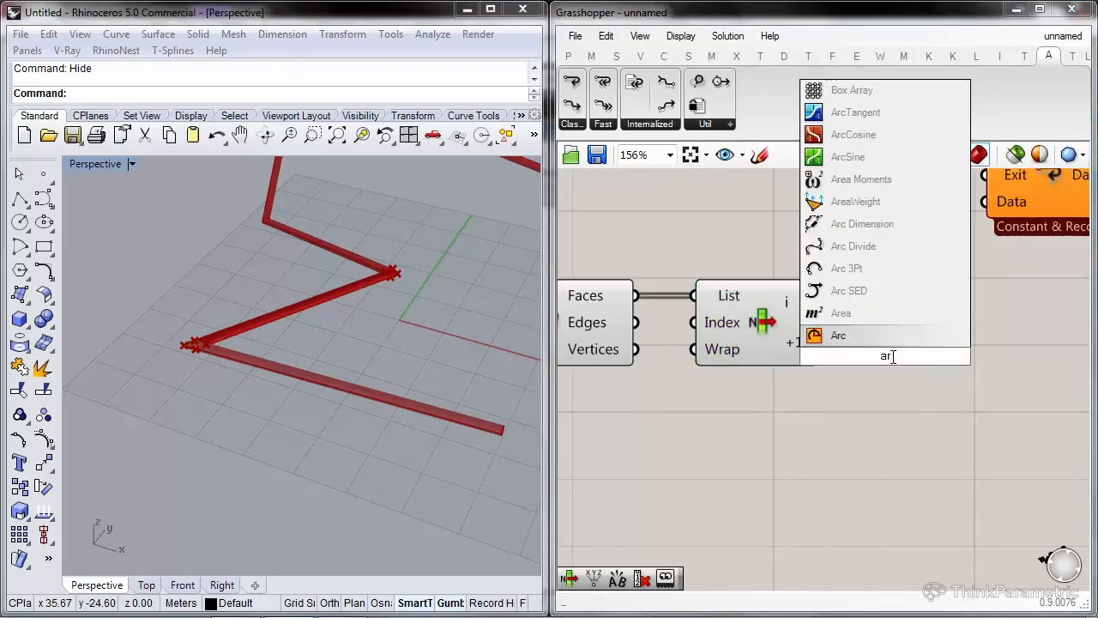
{"action": "type", "text": "e"}
{"action": "left_click", "coordinate": [874, 338]}
{"action": "left_click_drag", "start_coordinate": [822, 302], "coordinate": [895, 317]}
Duplicate the Area component below the original and connect List Item's +1 output to the copy's Geometry input.
{"action": "right_click_drag", "start_coordinate": [888, 308], "coordinate": [836, 303]}
{"action": "left_click_drag", "start_coordinate": [836, 303], "coordinate": [882, 306]}
{"action": "left_click_drag", "start_coordinate": [882, 307], "coordinate": [890, 350], "text": "alt"}
{"action": "left_click_drag", "start_coordinate": [795, 352], "coordinate": [828, 367]}
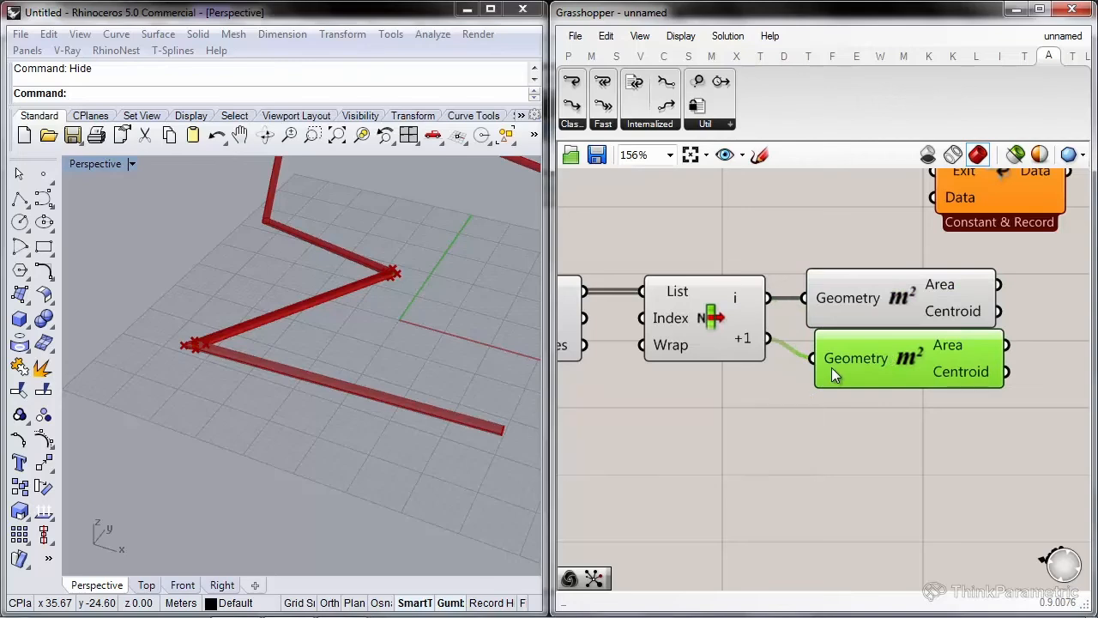
Add a Line component beside the Area components and connect their two Centroid outputs to Start Point and End Point.
{"action": "right_click_drag", "start_coordinate": [967, 403], "coordinate": [835, 399]}
{"action": "double_click", "coordinate": [1006, 408]}
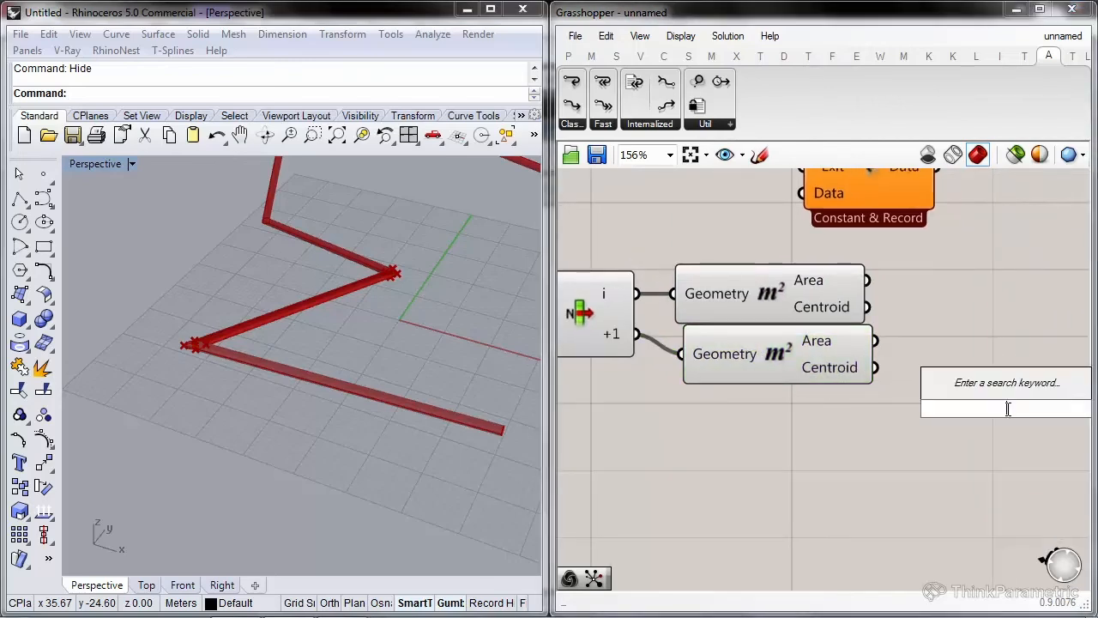
{"action": "type", "text": "line"}
{"action": "key", "text": "Up"}
{"action": "key", "text": "Return"}
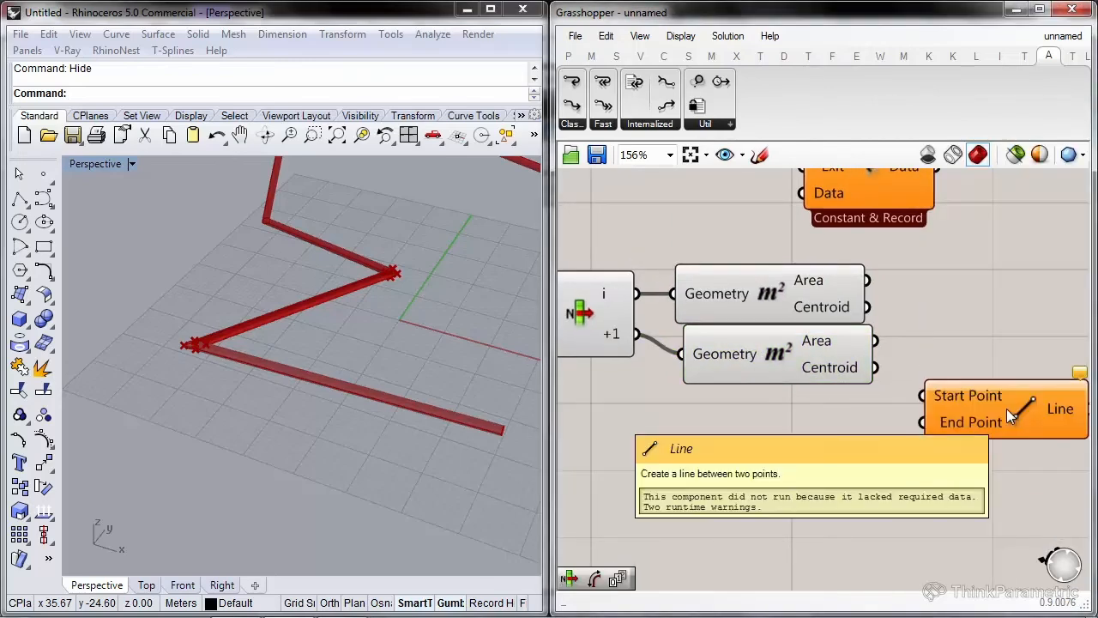
{"action": "left_click_drag", "start_coordinate": [861, 310], "coordinate": [923, 396]}
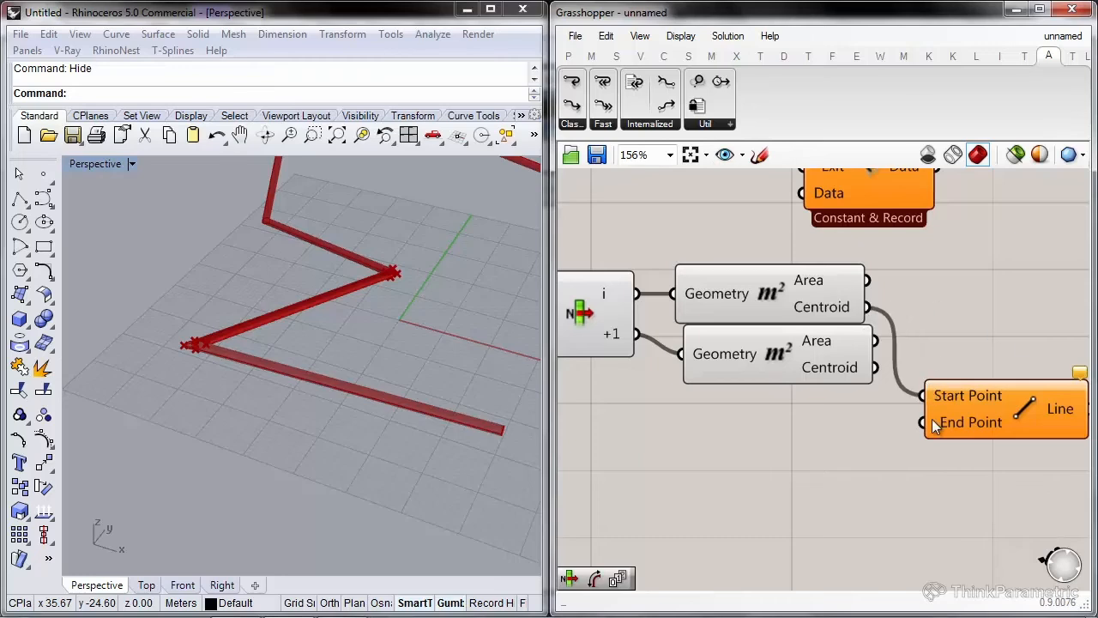
{"action": "left_click_drag", "start_coordinate": [999, 414], "coordinate": [963, 323]}
{"action": "right_click_drag", "start_coordinate": [964, 323], "coordinate": [897, 374]}
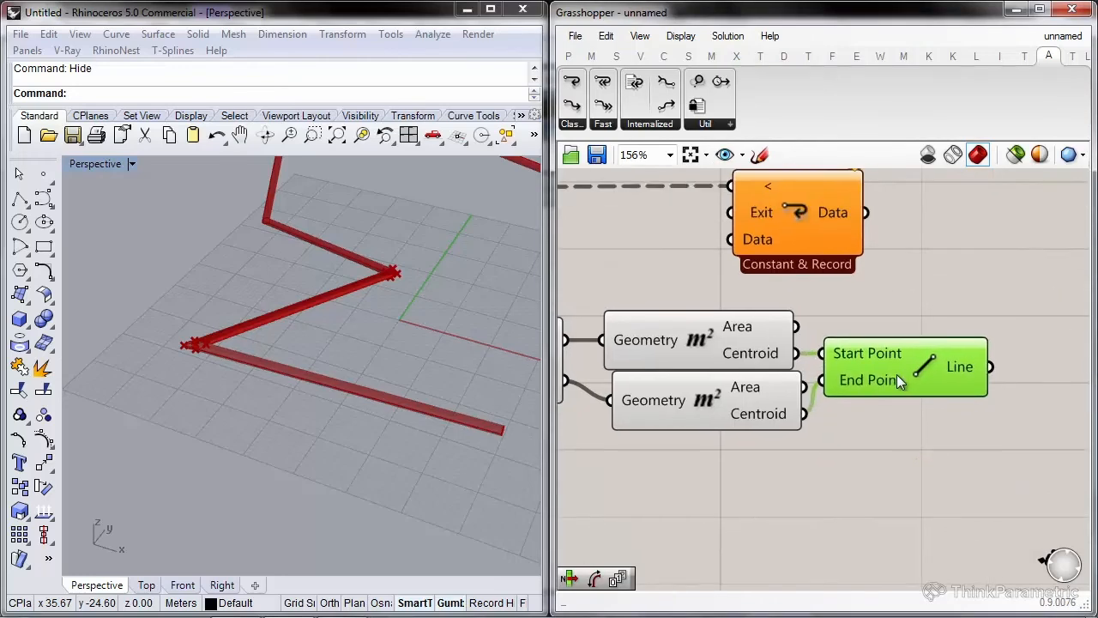
Move Loop End farther away and add a List Item above Cull Index, fed by Loop Start's Data output.
{"action": "scroll", "coordinate": [897, 373], "scroll_direction": "down", "scroll_amount": 3}
{"action": "left_click_drag", "start_coordinate": [863, 266], "coordinate": [1092, 246]}
{"action": "right_click_drag", "start_coordinate": [815, 361], "coordinate": [1091, 399]}
{"action": "right_click_drag", "start_coordinate": [740, 304], "coordinate": [885, 309]}
{"action": "double_click", "coordinate": [885, 309]}
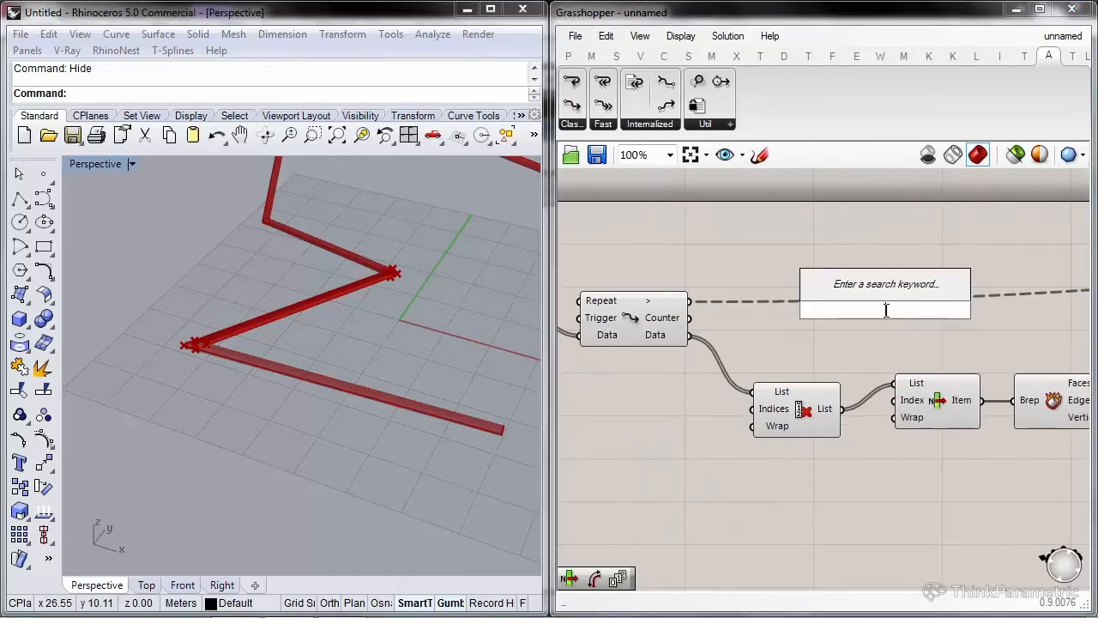
{"action": "type", "text": "list item"}
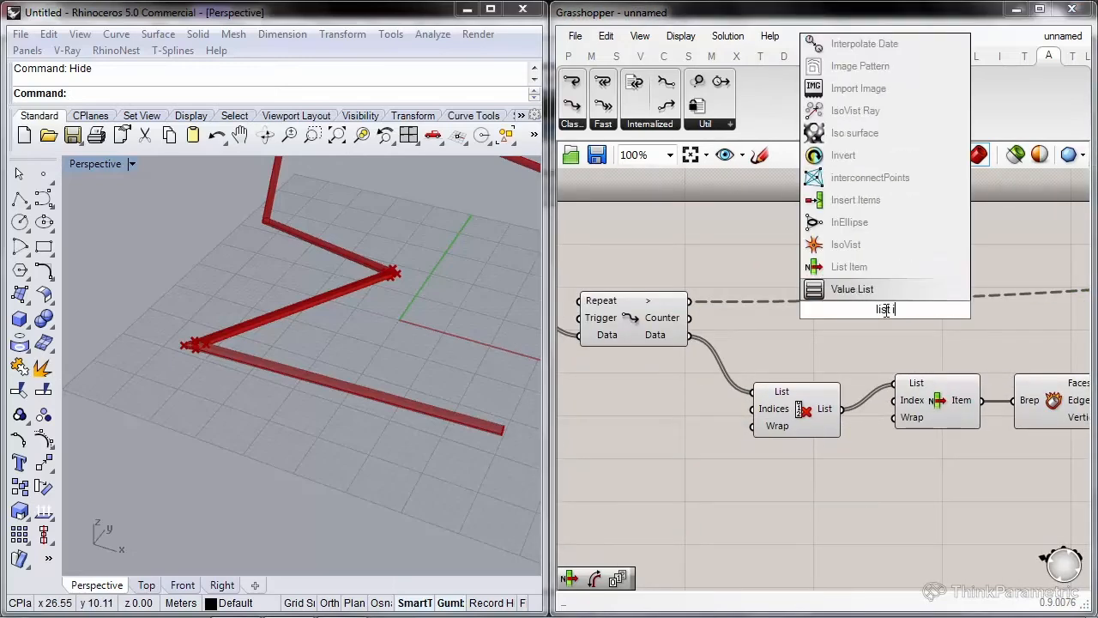
{"action": "key", "text": "Return"}
{"action": "left_click_drag", "start_coordinate": [690, 336], "coordinate": [782, 295]}
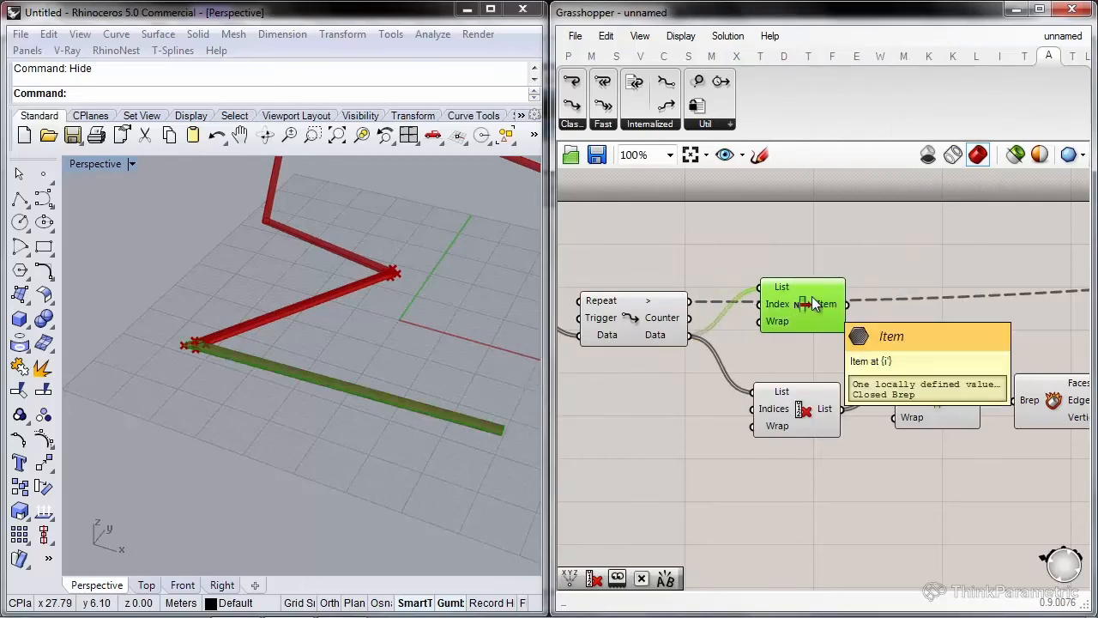
Add a Deconstruct Brep component after the upper List Item and connect the Item output to its Brep input.
{"action": "right_click_drag", "start_coordinate": [951, 292], "coordinate": [763, 277]}
{"action": "double_click", "coordinate": [762, 277]}
{"action": "type", "text": "dec"}
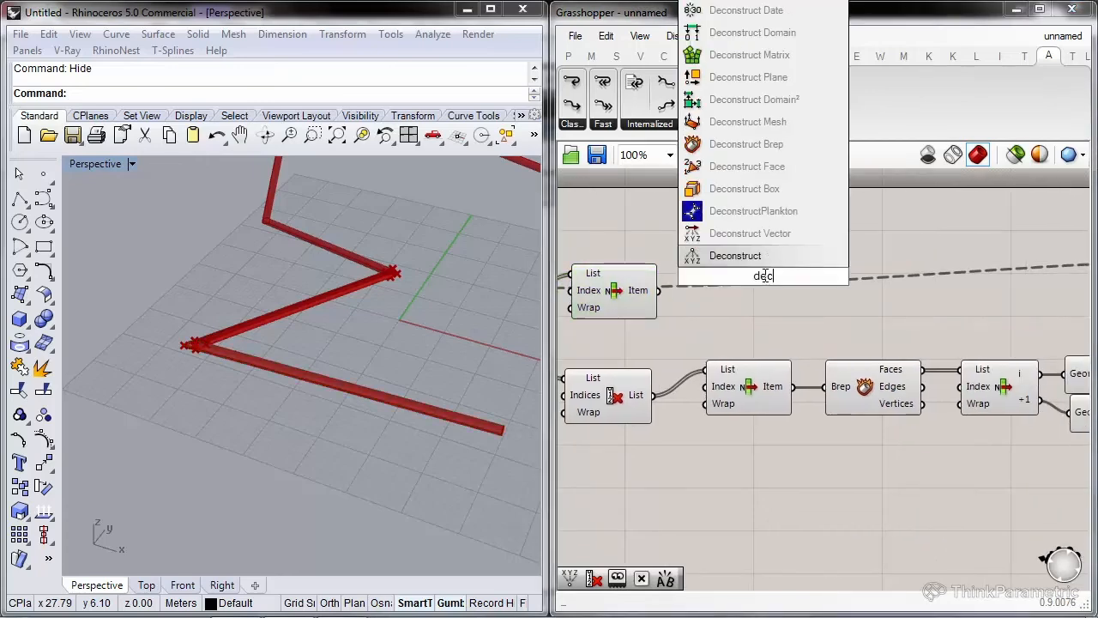
{"action": "left_click", "coordinate": [745, 144]}
{"action": "left_click_drag", "start_coordinate": [661, 296], "coordinate": [728, 290]}
{"action": "right_click_drag", "start_coordinate": [823, 293], "coordinate": [757, 299]}
Copy the face List Item, both Area components and Line, place the copies above the originals and feed them the upper Deconstruct Brep's Faces.
{"action": "right_click_drag", "start_coordinate": [955, 297], "coordinate": [817, 292]}
{"action": "scroll", "coordinate": [821, 292], "scroll_direction": "down", "scroll_amount": 1}
{"action": "left_click_drag", "start_coordinate": [1021, 282], "coordinate": [736, 230]}
{"action": "scroll", "coordinate": [813, 369], "scroll_direction": "up", "scroll_amount": 2}
{"action": "key", "text": "ctrl+c"}
{"action": "key", "text": "ctrl+v"}
{"action": "right_click_drag", "start_coordinate": [736, 230], "coordinate": [908, 293]}
{"action": "left_click_drag", "start_coordinate": [849, 286], "coordinate": [712, 314]}
{"action": "right_click_drag", "start_coordinate": [1046, 291], "coordinate": [755, 261]}
{"action": "left_click_drag", "start_coordinate": [770, 265], "coordinate": [826, 247]}
{"action": "right_click_drag", "start_coordinate": [856, 255], "coordinate": [778, 272]}
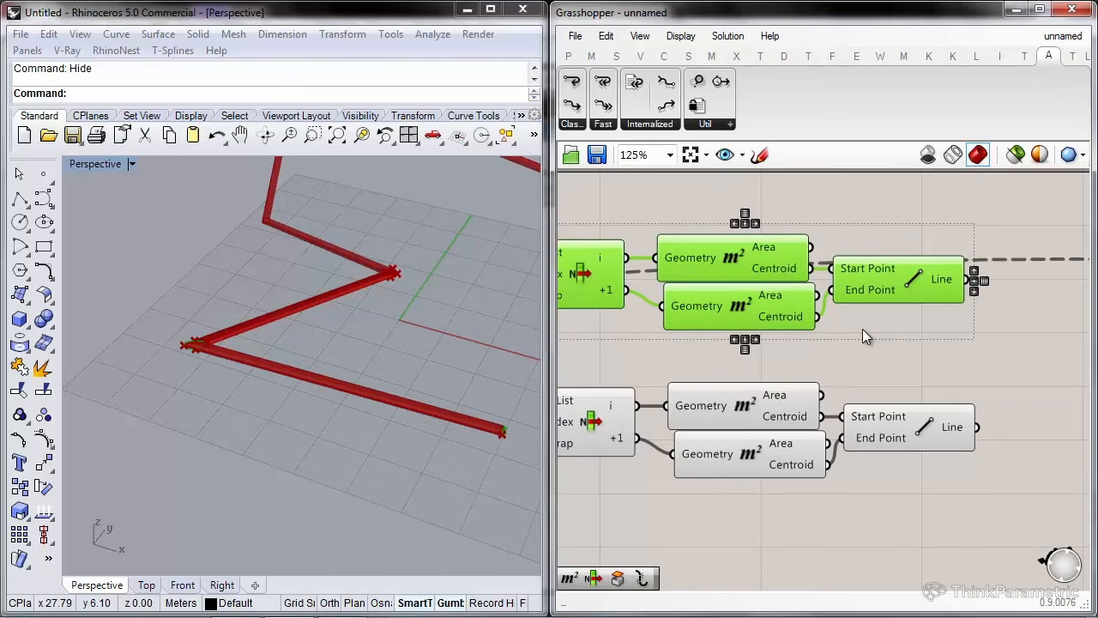
Add a Plane parameter, connect the lower face List Item's i output to it and place it past the Line components.
{"action": "double_click", "coordinate": [948, 356]}
{"action": "type", "text": "pan"}
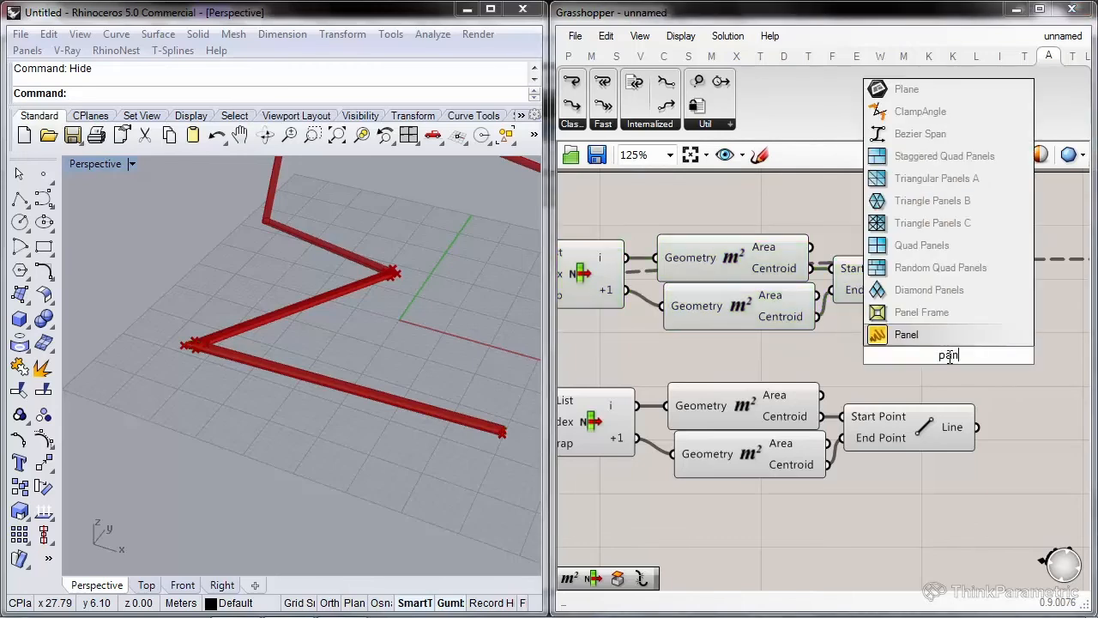
{"action": "key", "text": "BackSpace"}
{"action": "key", "text": "BackSpace"}
{"action": "type", "text": "lane"}
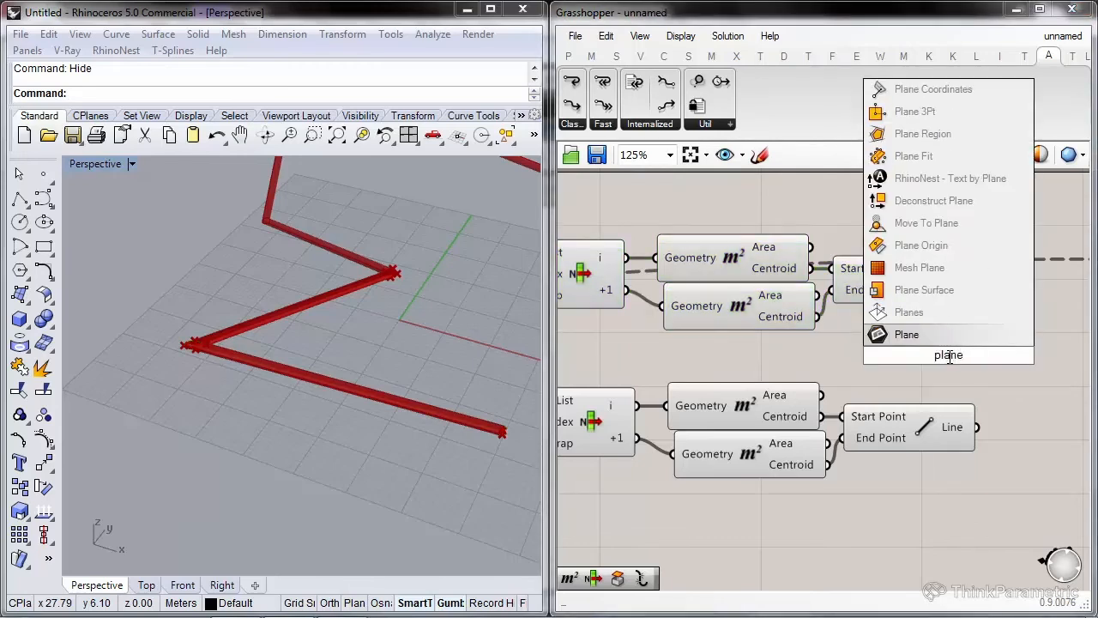
{"action": "key", "text": "Return"}
{"action": "left_click_drag", "start_coordinate": [635, 405], "coordinate": [938, 354]}
{"action": "right_click_drag", "start_coordinate": [948, 356], "coordinate": [829, 387]}
{"action": "left_click_drag", "start_coordinate": [830, 387], "coordinate": [986, 386]}
Move Loop End farther away and select the Plane parameter to check its plane in the viewport.
{"action": "scroll", "coordinate": [985, 386], "scroll_direction": "down", "scroll_amount": 2}
{"action": "right_click_drag", "start_coordinate": [985, 386], "coordinate": [812, 386]}
{"action": "left_click_drag", "start_coordinate": [834, 337], "coordinate": [1044, 310]}
{"action": "left_click", "coordinate": [810, 387]}
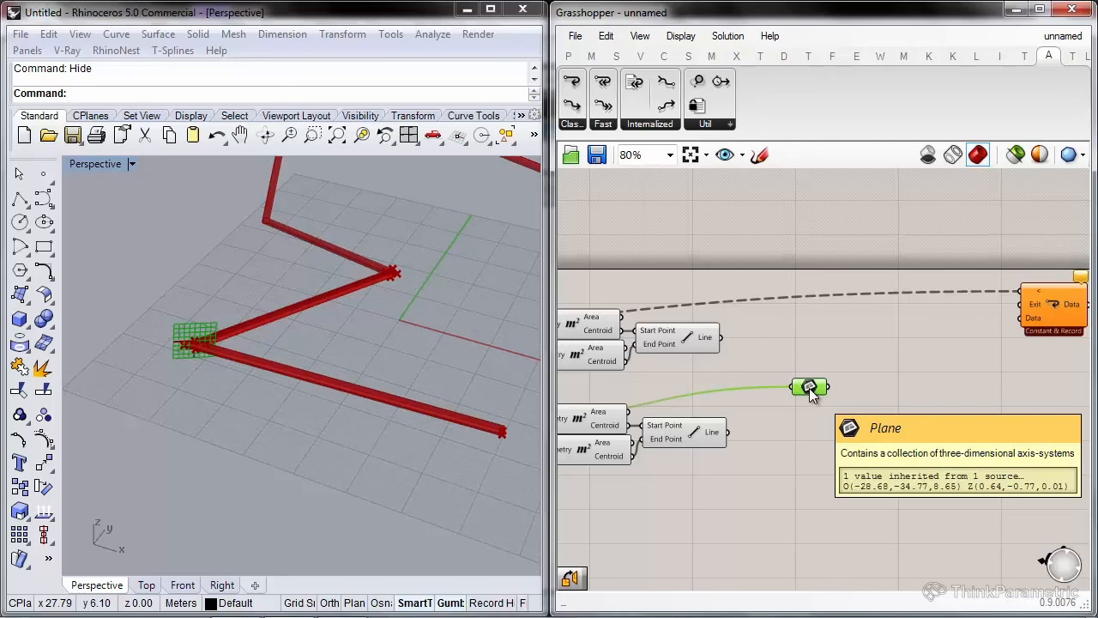
Add a Plane Origin component and connect the Plane parameter to Base and the lower branch's first Area Centroid to Origin.
{"action": "double_click", "coordinate": [904, 386]}
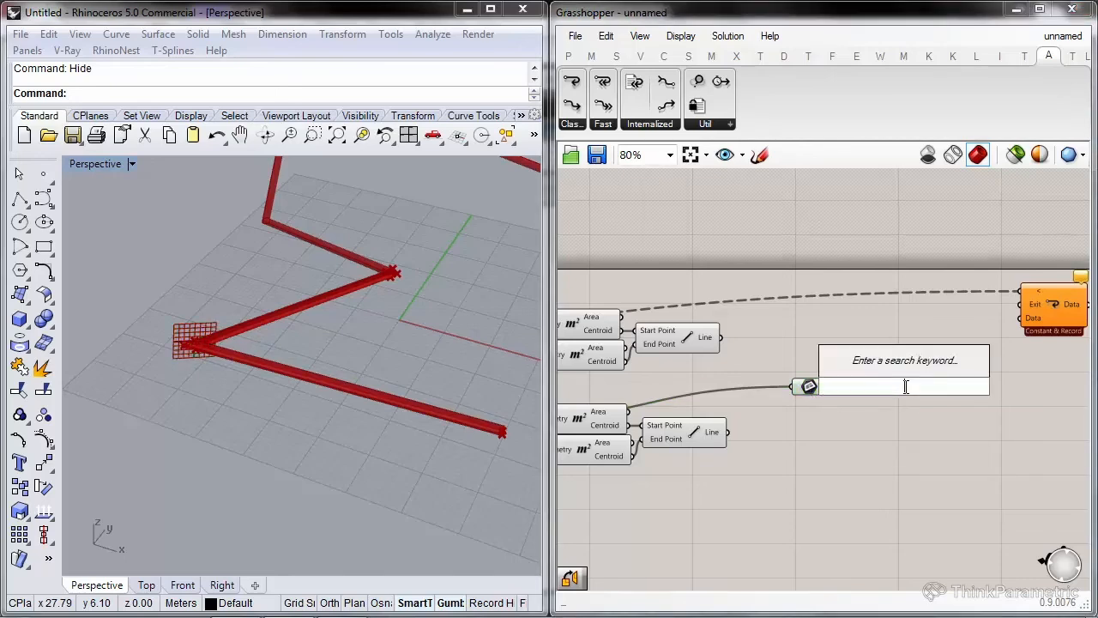
{"action": "type", "text": "plane ori"}
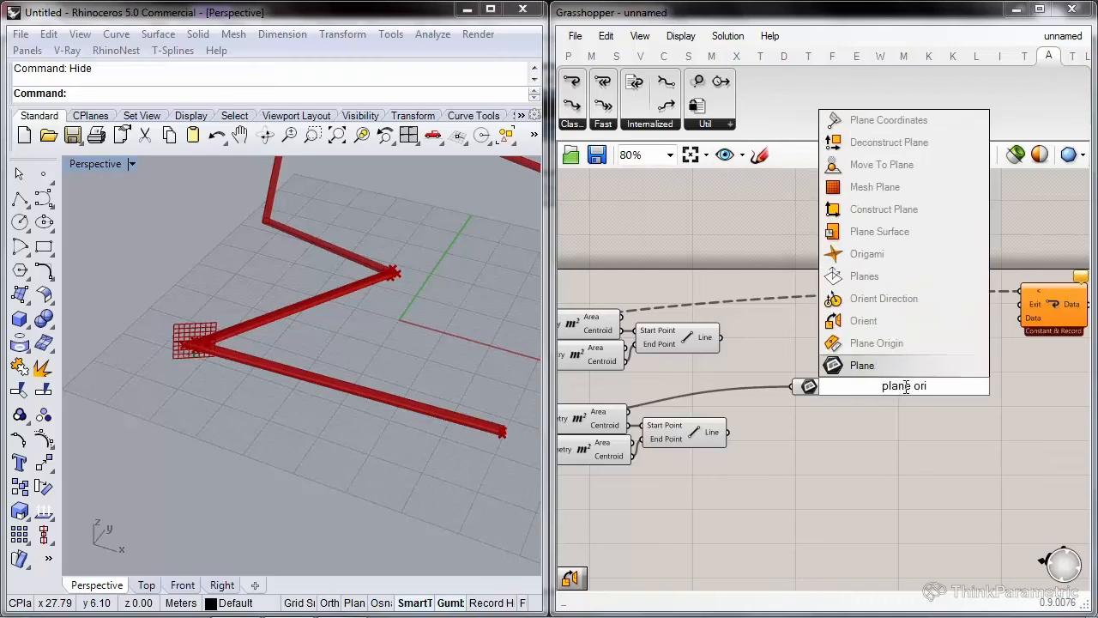
{"action": "key", "text": "Up"}
{"action": "key", "text": "Return"}
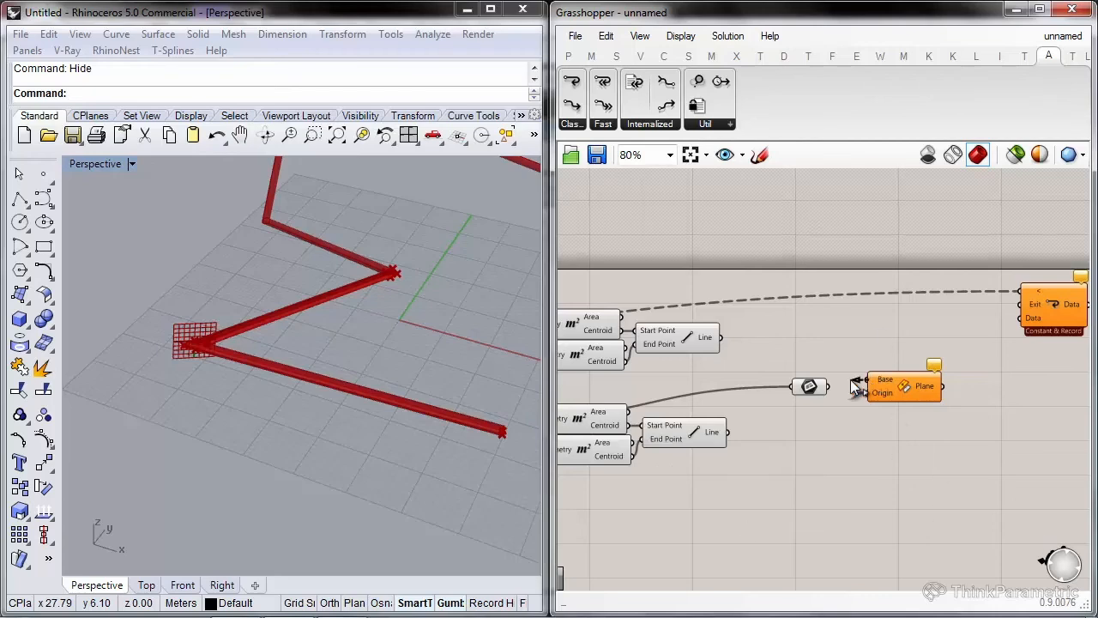
{"action": "left_click_drag", "start_coordinate": [868, 391], "coordinate": [629, 425]}
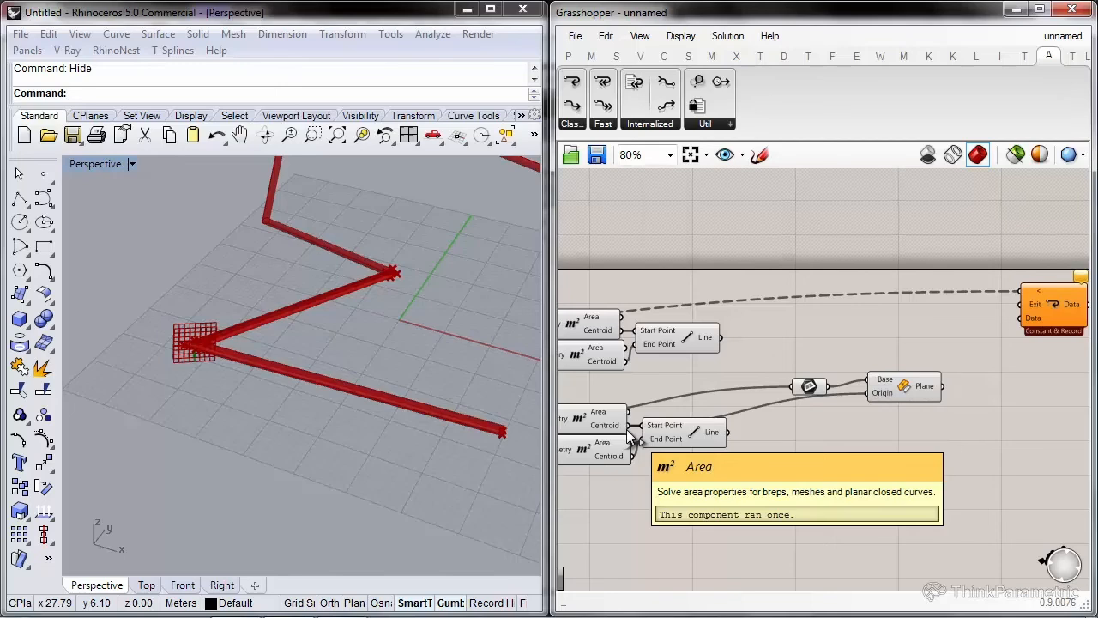
Add a Project component, connect Plane Origin's Plane to its Plane and the upper branch's Line to its Geometry.
{"action": "right_click_drag", "start_coordinate": [913, 410], "coordinate": [744, 394]}
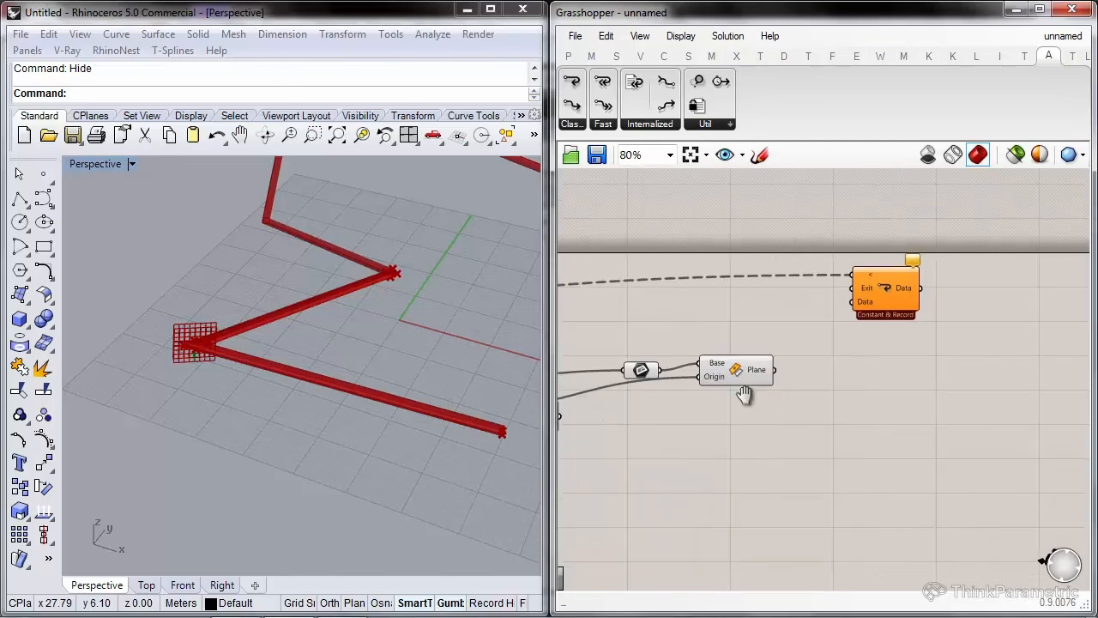
{"action": "double_click", "coordinate": [862, 412]}
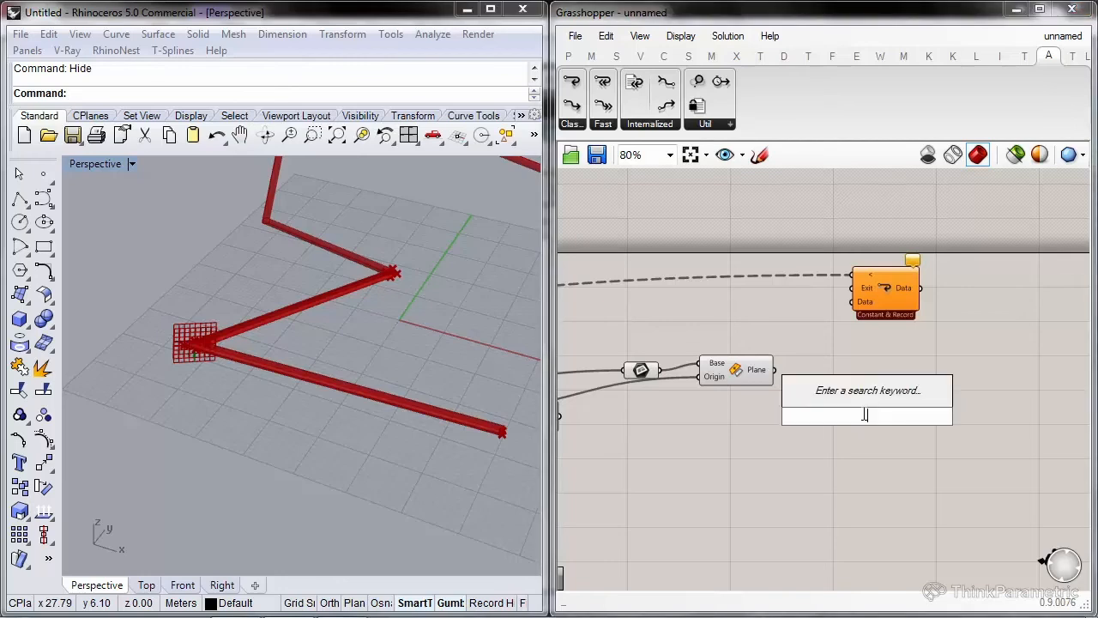
{"action": "type", "text": "proj"}
{"action": "key", "text": "Up"}
{"action": "key", "text": "Return"}
{"action": "left_click_drag", "start_coordinate": [866, 414], "coordinate": [847, 375]}
{"action": "right_click_drag", "start_coordinate": [791, 367], "coordinate": [886, 368]}
{"action": "left_click_drag", "start_coordinate": [655, 418], "coordinate": [649, 323]}
{"action": "left_click_drag", "start_coordinate": [883, 360], "coordinate": [648, 322]}
Copy the Project component below the original, feed it the lower branch's Line and inspect the projected lines in the viewport.
{"action": "left_click_drag", "start_coordinate": [868, 372], "coordinate": [888, 409]}
{"action": "left_click_drag", "start_coordinate": [955, 407], "coordinate": [933, 351]}
{"action": "right_click_drag", "start_coordinate": [307, 327], "coordinate": [225, 337], "text": "shift"}
{"action": "scroll", "coordinate": [160, 425], "scroll_direction": "up", "scroll_amount": 9}
{"action": "left_click", "coordinate": [826, 275]}
{"action": "left_click", "coordinate": [938, 361]}
{"action": "left_click", "coordinate": [944, 388]}
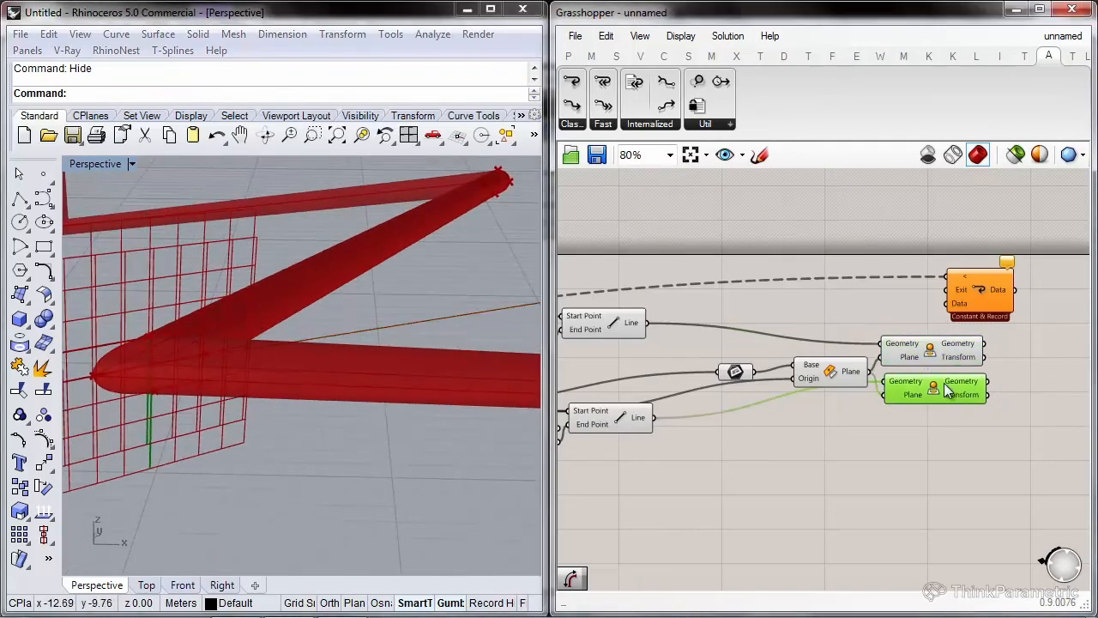
Move Loop End farther past the Project components to make room.
{"action": "right_click_drag", "start_coordinate": [735, 372], "coordinate": [895, 356]}
{"action": "left_click", "coordinate": [775, 313]}
{"action": "right_click_drag", "start_coordinate": [774, 313], "coordinate": [914, 330]}
{"action": "left_click_drag", "start_coordinate": [858, 255], "coordinate": [704, 350]}
{"action": "right_click_drag", "start_coordinate": [710, 340], "coordinate": [555, 312]}
{"action": "right_click_drag", "start_coordinate": [1071, 311], "coordinate": [919, 319]}
{"action": "left_click_drag", "start_coordinate": [946, 245], "coordinate": [1039, 222]}
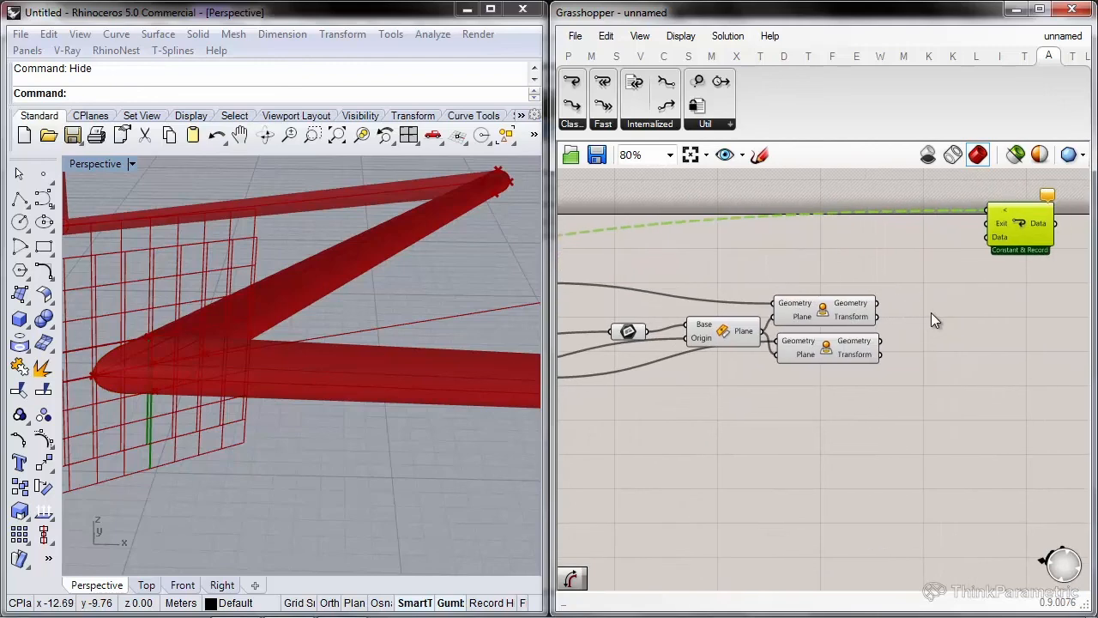
Add a vector Angle component beside the Project components, with the upper projected line as Vector A and the lower one as Vector B.
{"action": "double_click", "coordinate": [931, 313]}
{"action": "type", "text": "angle"}
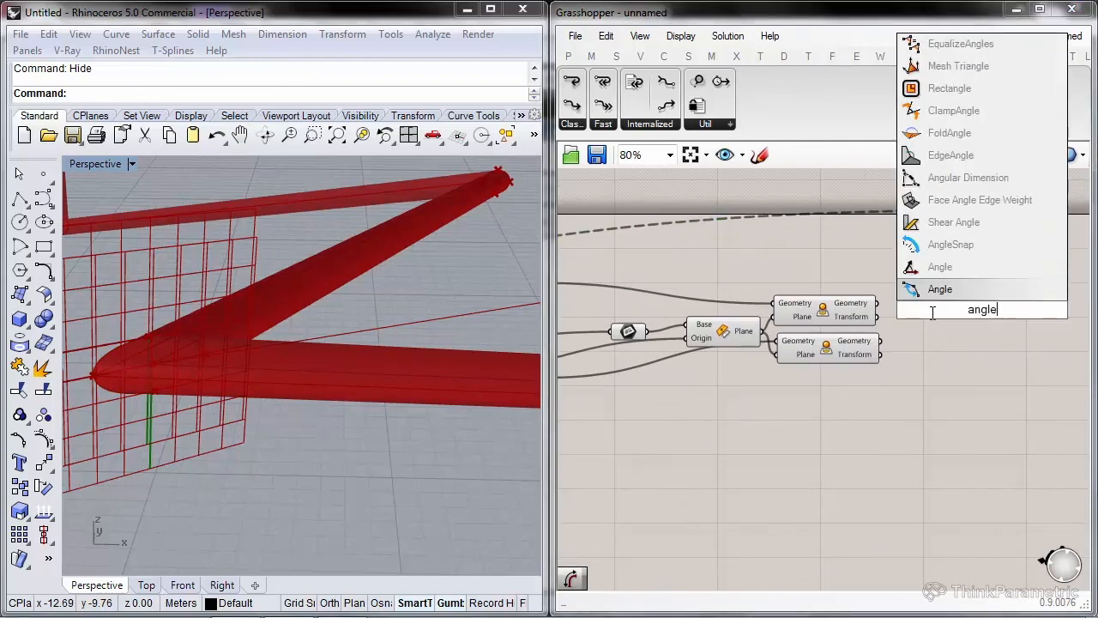
{"action": "key", "text": "Return"}
{"action": "right_click_drag", "start_coordinate": [933, 319], "coordinate": [894, 311]}
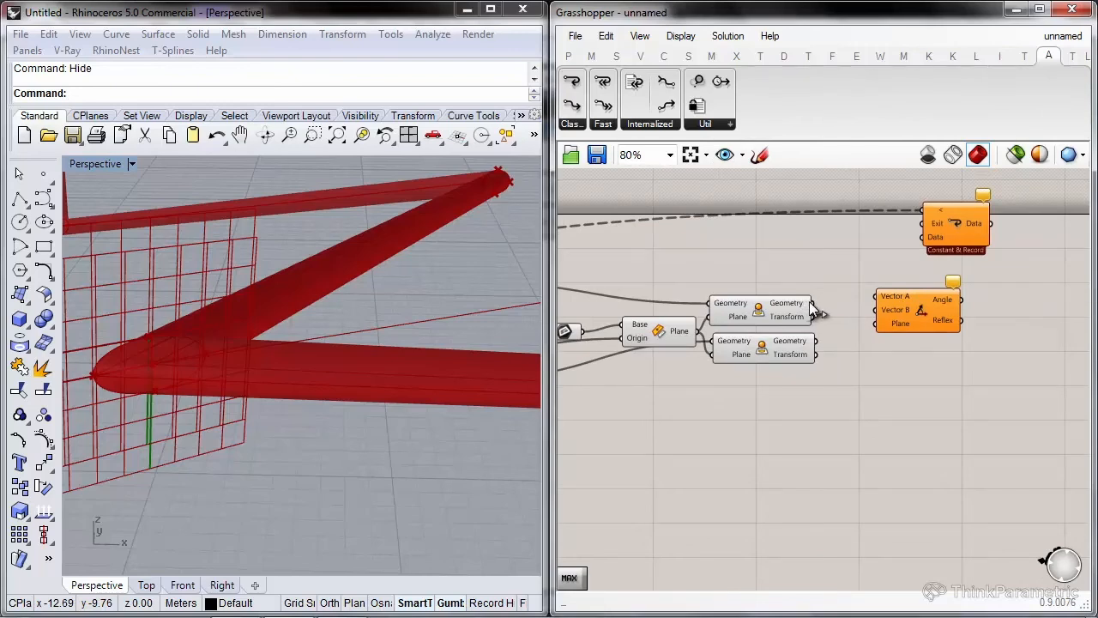
{"action": "left_click_drag", "start_coordinate": [875, 310], "coordinate": [818, 340]}
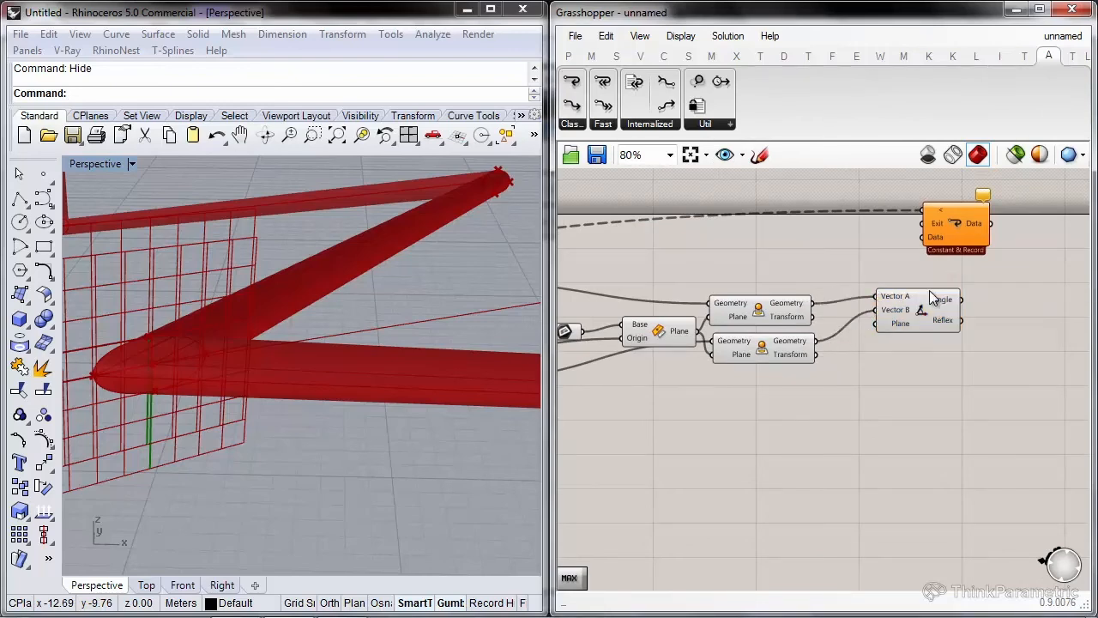
{"action": "mouse_move", "coordinate": [929, 290]}
{"action": "left_click_drag", "start_coordinate": [938, 306], "coordinate": [910, 324]}
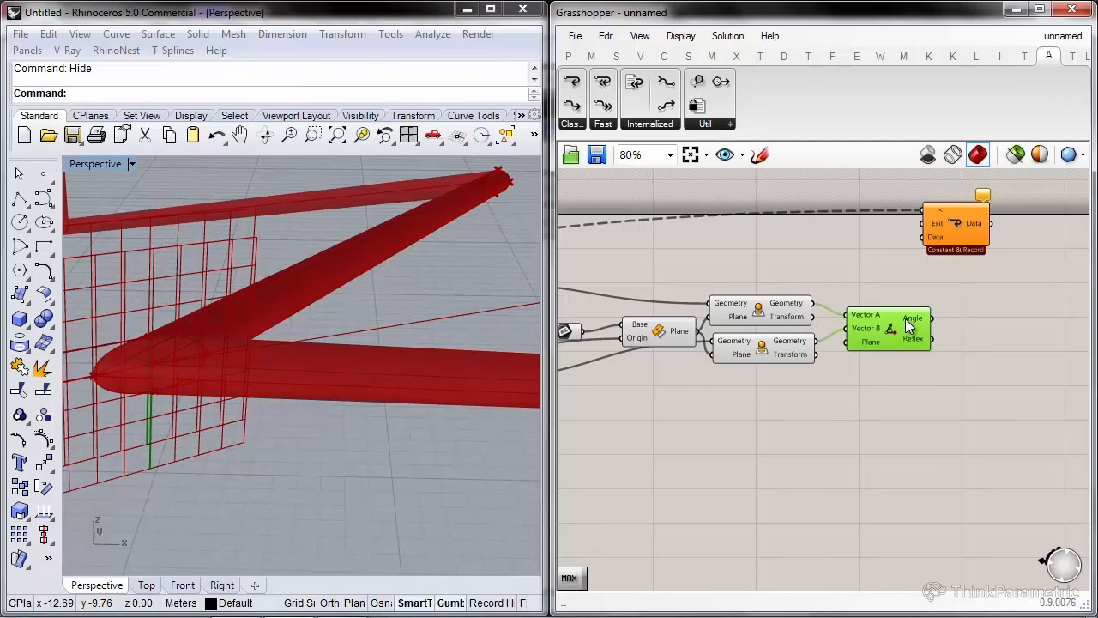
Add a Rotate component after Angle and connect the remaining pipe segments from Cull Index to its Geometry.
{"action": "double_click", "coordinate": [992, 353]}
{"action": "type", "text": "rotate"}
{"action": "key", "text": "Return"}
{"action": "left_click_drag", "start_coordinate": [984, 360], "coordinate": [620, 319]}
{"action": "scroll", "coordinate": [975, 314], "scroll_direction": "down", "scroll_amount": 5}
{"action": "scroll", "coordinate": [729, 326], "scroll_direction": "up", "scroll_amount": 3}
{"action": "scroll", "coordinate": [838, 293], "scroll_direction": "up", "scroll_amount": 4}
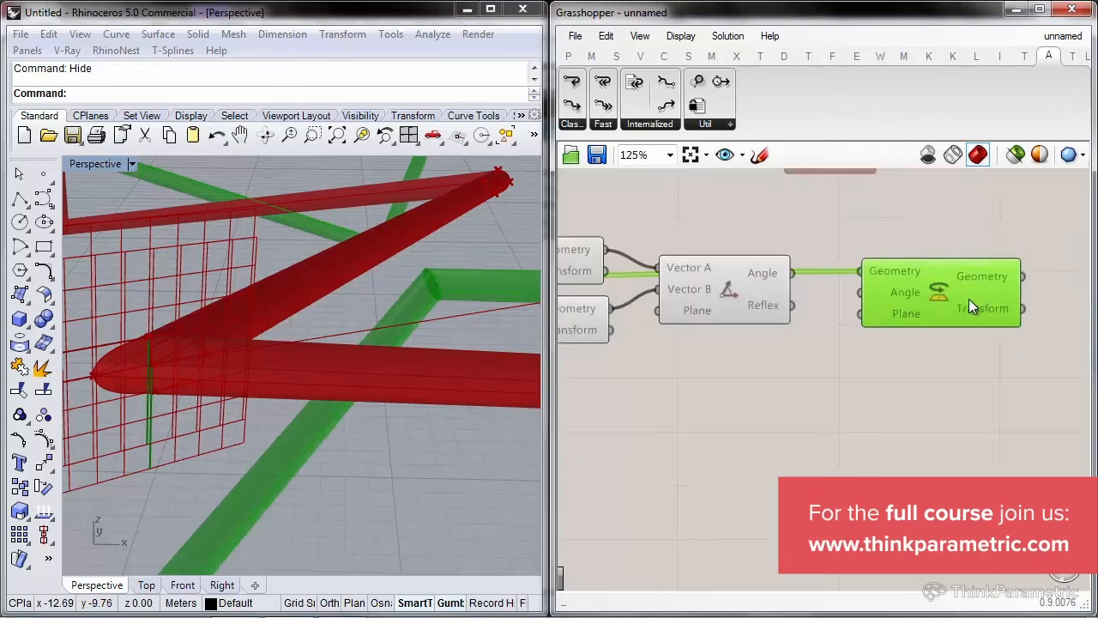
Connect the Angle output and Plane Origin's Plane to Rotate's Angle and Plane, and inspect the rotated pipes in the viewport.
{"action": "left_click_drag", "start_coordinate": [866, 301], "coordinate": [803, 285]}
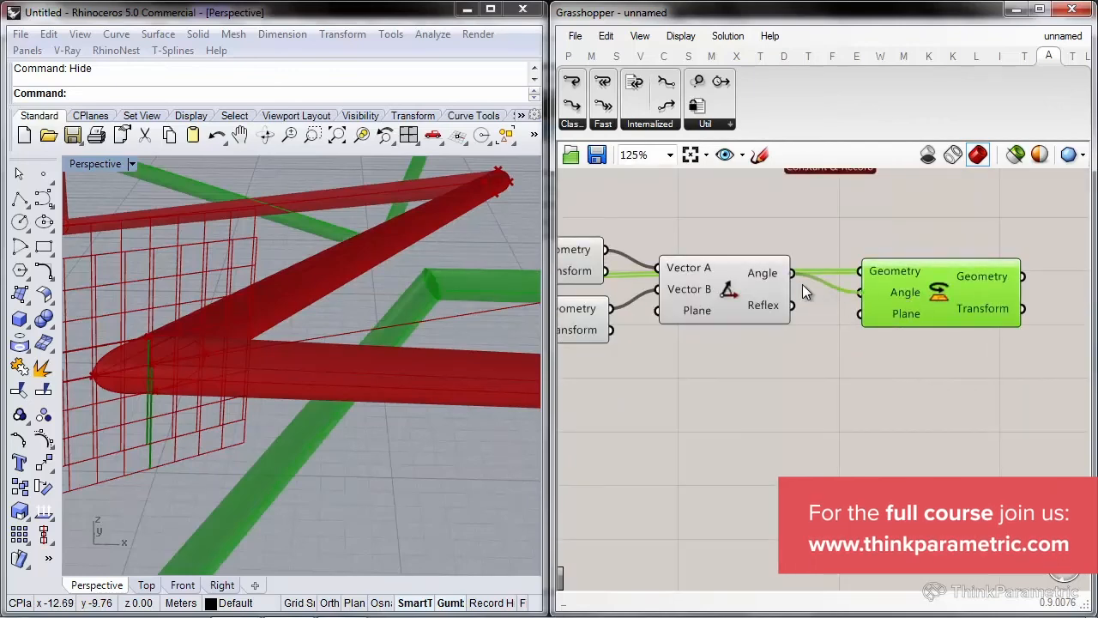
{"action": "right_click_drag", "start_coordinate": [681, 302], "coordinate": [788, 303]}
{"action": "scroll", "coordinate": [970, 299], "scroll_direction": "down", "scroll_amount": 3}
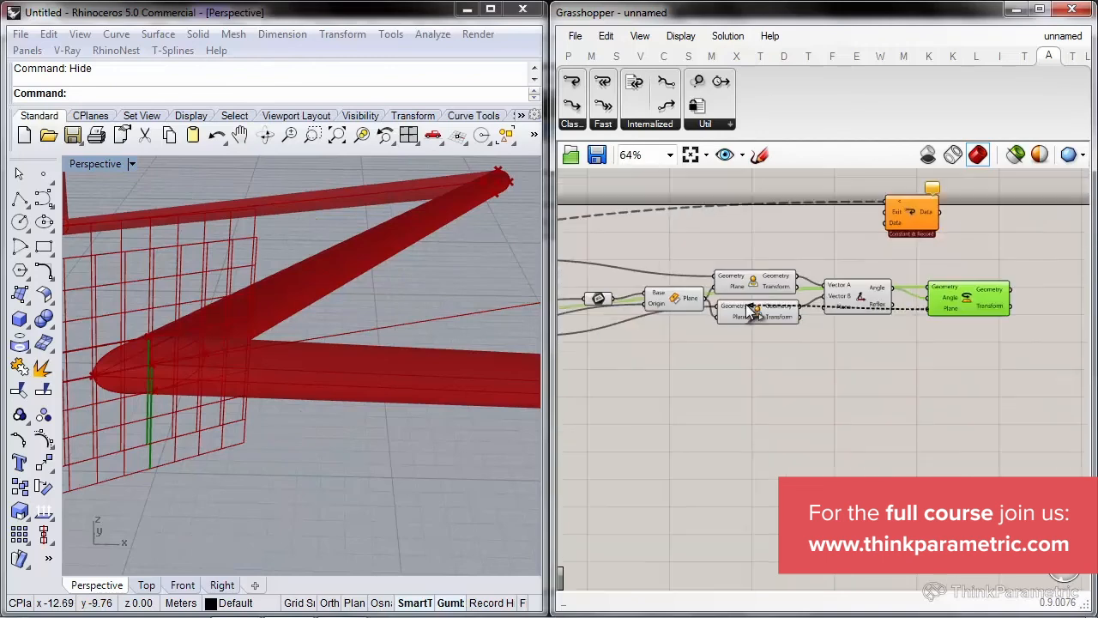
{"action": "left_click_drag", "start_coordinate": [704, 298], "coordinate": [704, 299]}
{"action": "right_click_drag", "start_coordinate": [350, 363], "coordinate": [334, 429], "text": "ctrl"}
{"action": "right_click_drag", "start_coordinate": [276, 382], "coordinate": [425, 383], "text": "shift"}
{"action": "scroll", "coordinate": [409, 346], "scroll_direction": "down", "scroll_amount": 4}
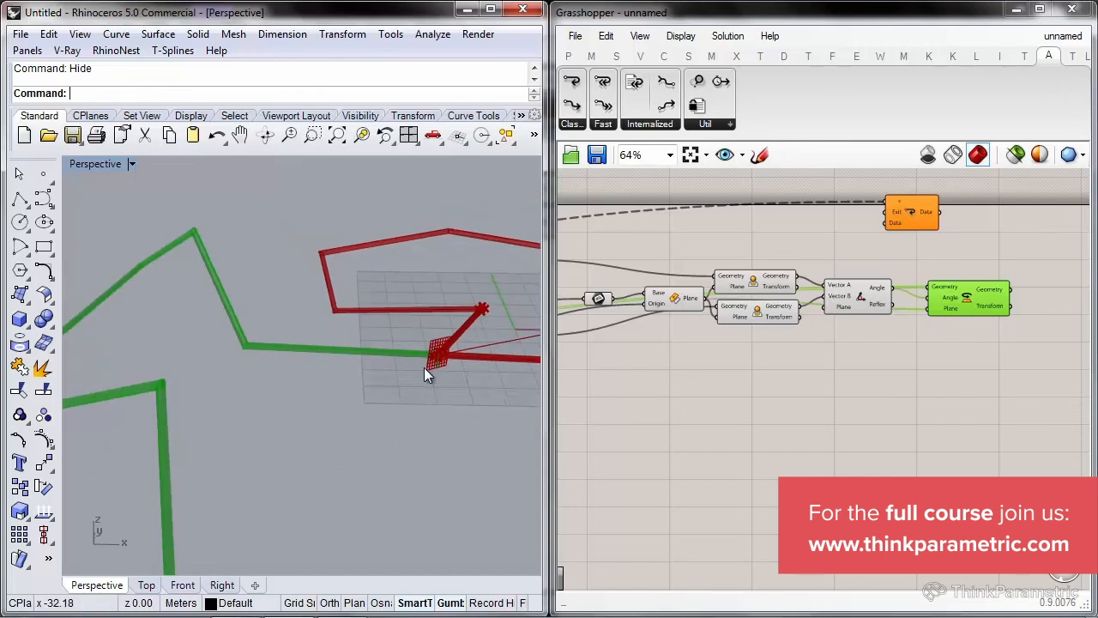
{"action": "right_click_drag", "start_coordinate": [357, 320], "coordinate": [251, 341], "text": "shift"}
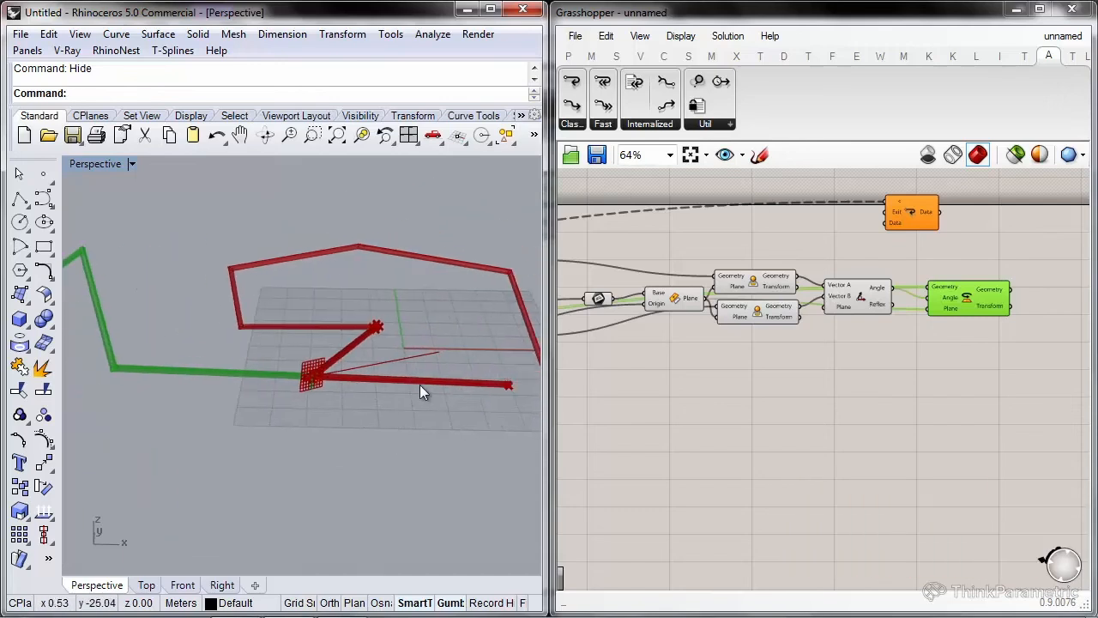
Place Loop End just past Rotate and connect Rotate's Geometry to its Data input.
{"action": "right_click_drag", "start_coordinate": [925, 332], "coordinate": [858, 344]}
{"action": "left_click_drag", "start_coordinate": [843, 228], "coordinate": [996, 252]}
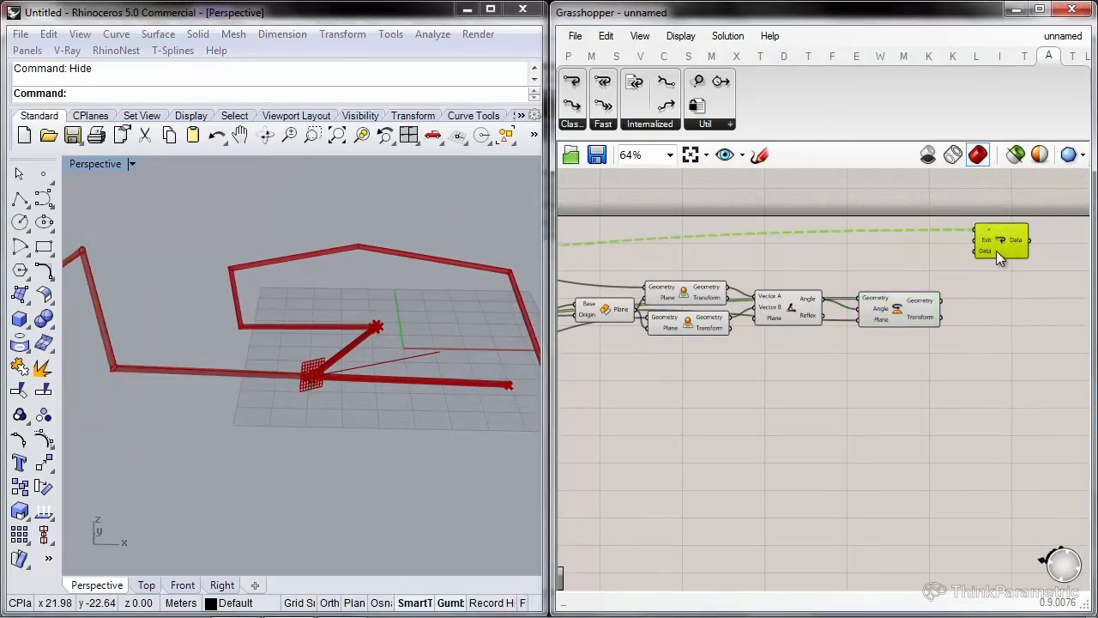
{"action": "right_click_drag", "start_coordinate": [1041, 254], "coordinate": [915, 253]}
{"action": "scroll", "coordinate": [858, 283], "scroll_direction": "up", "scroll_amount": 2}
{"action": "left_click_drag", "start_coordinate": [878, 218], "coordinate": [897, 289]}
{"action": "right_click_drag", "start_coordinate": [834, 298], "coordinate": [890, 315]}
{"action": "scroll", "coordinate": [927, 287], "scroll_direction": "down", "scroll_amount": 6}
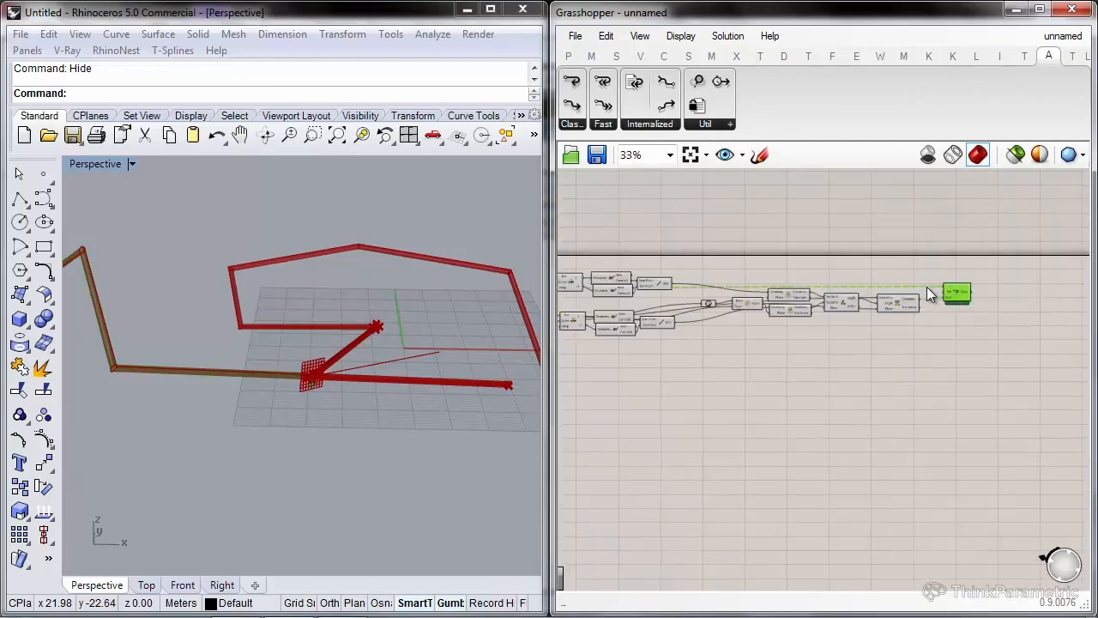
Turn off the preview of the components that precede Loop End.
{"action": "left_click_drag", "start_coordinate": [917, 254], "coordinate": [704, 347]}
{"action": "right_click", "coordinate": [791, 191]}
{"action": "left_click", "coordinate": [809, 228]}
Move Brep Join and the Weave cluster farther away from Loop Start to free space between them.
{"action": "scroll", "coordinate": [753, 281], "scroll_direction": "up", "scroll_amount": 4}
{"action": "scroll", "coordinate": [776, 274], "scroll_direction": "up", "scroll_amount": 4}
{"action": "right_click_drag", "start_coordinate": [801, 311], "coordinate": [968, 363]}
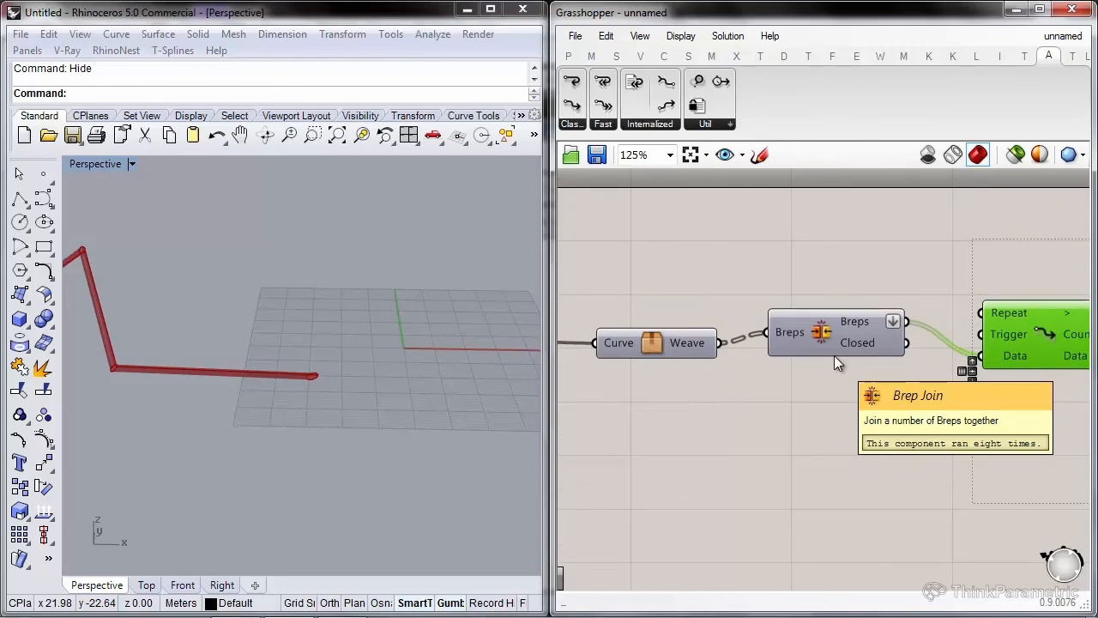
{"action": "right_click_drag", "start_coordinate": [697, 253], "coordinate": [759, 242]}
{"action": "scroll", "coordinate": [833, 248], "scroll_direction": "down", "scroll_amount": 3}
{"action": "left_click_drag", "start_coordinate": [867, 241], "coordinate": [777, 282]}
{"action": "right_click_drag", "start_coordinate": [891, 252], "coordinate": [822, 245]}
{"action": "left_click_drag", "start_coordinate": [831, 246], "coordinate": [713, 305]}
{"action": "left_click_drag", "start_coordinate": [795, 281], "coordinate": [699, 282]}
Add a List Length component above the wire to Loop Start and feed it Brep Join's Breps.
{"action": "double_click", "coordinate": [799, 251]}
{"action": "type", "text": "list"}
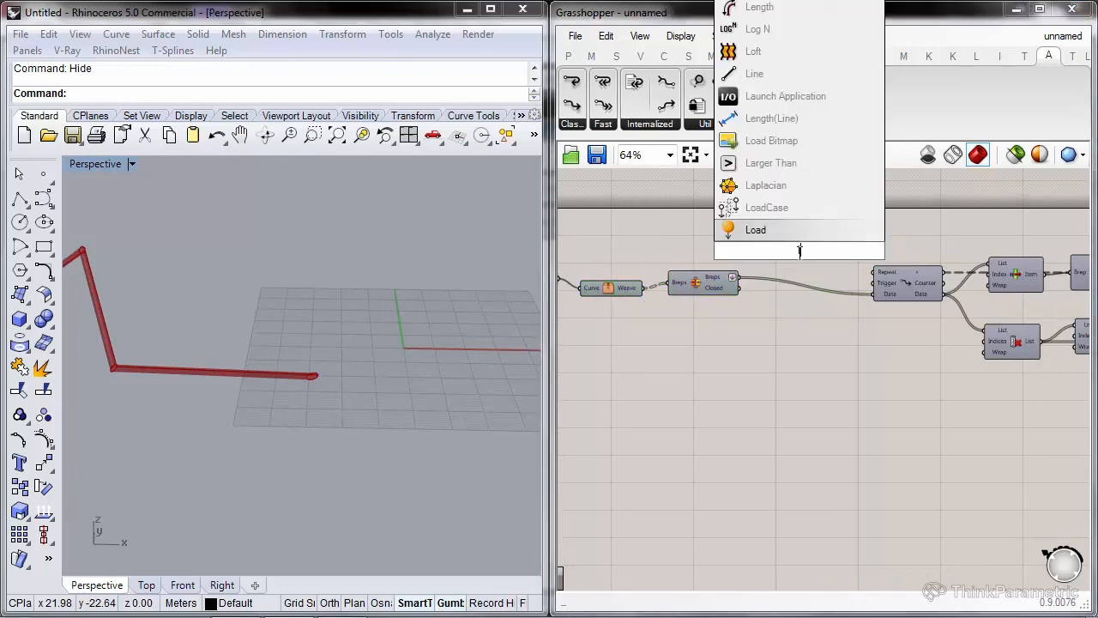
{"action": "type", "text": "le"}
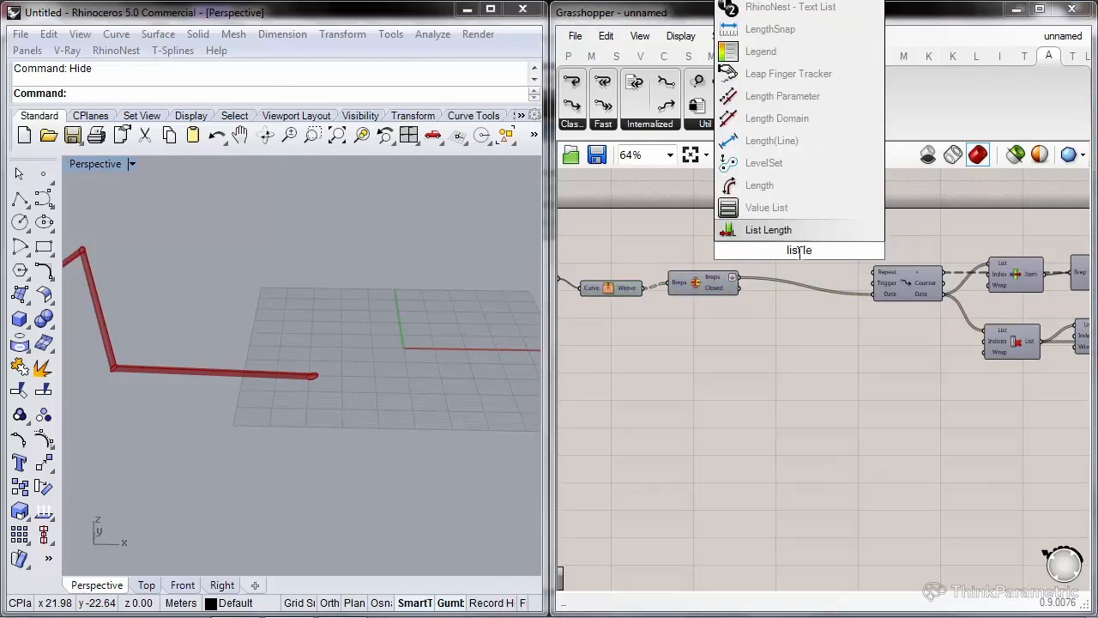
{"action": "key", "text": "Return"}
{"action": "scroll", "coordinate": [740, 260], "scroll_direction": "up", "scroll_amount": 2}
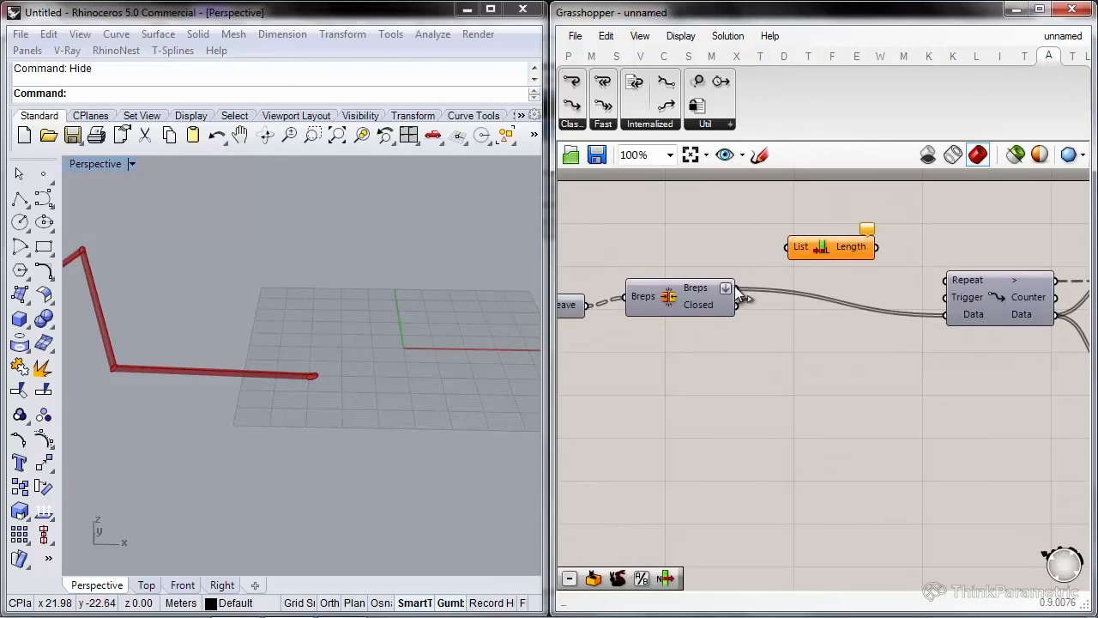
{"action": "left_click_drag", "start_coordinate": [802, 246], "coordinate": [888, 230]}
Add a Subtraction component with List Length's output in A and connect its Result to Loop Start's Repeat.
{"action": "double_click", "coordinate": [750, 234]}
{"action": "type", "text": "-"}
{"action": "key", "text": "Return"}
{"action": "left_click_drag", "start_coordinate": [833, 259], "coordinate": [827, 227]}
{"action": "right_click_drag", "start_coordinate": [938, 231], "coordinate": [808, 215]}
{"action": "left_click_drag", "start_coordinate": [777, 220], "coordinate": [769, 216]}
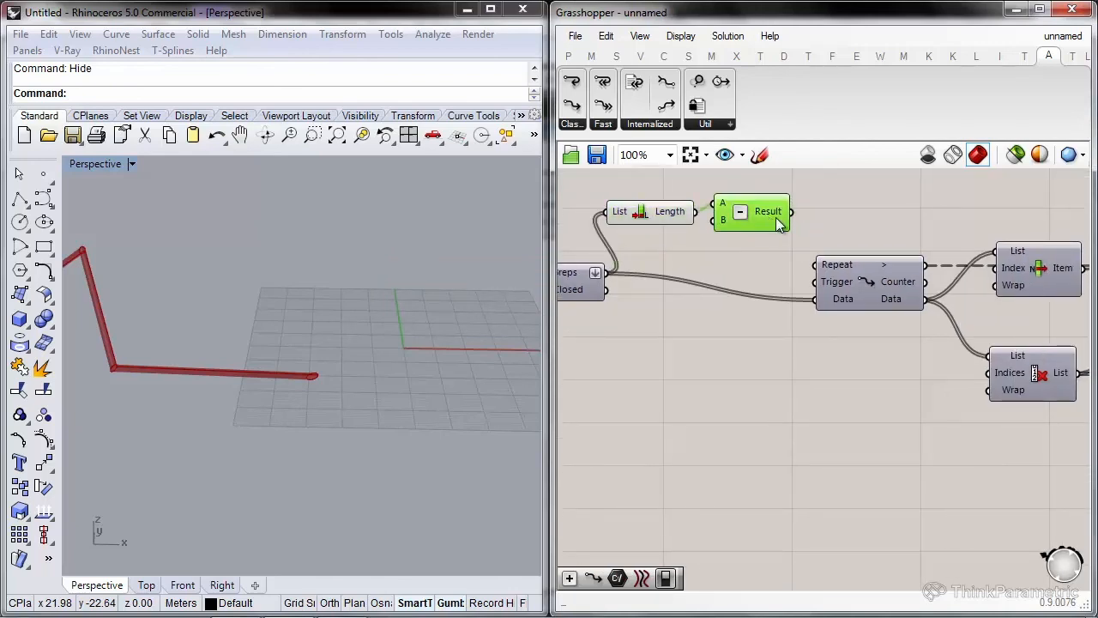
{"action": "right_click_drag", "start_coordinate": [818, 243], "coordinate": [757, 246]}
{"action": "left_click_drag", "start_coordinate": [755, 269], "coordinate": [742, 241]}
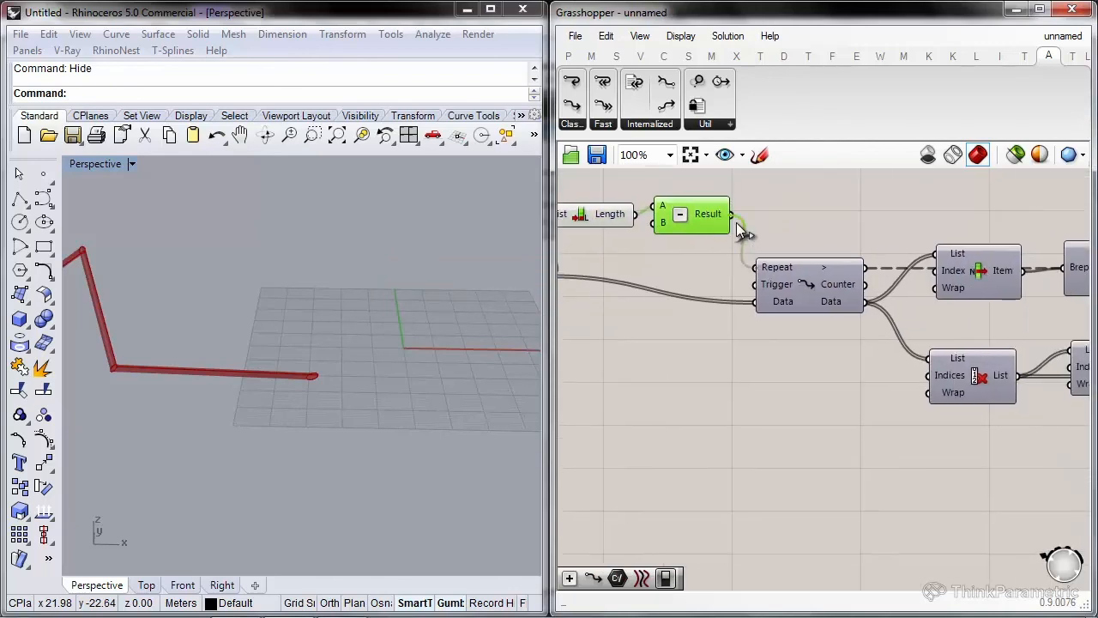
Orbit the viewport to the whole looped result and turn off the preview of List Length, Subtraction and Loop Start.
{"action": "right_click_drag", "start_coordinate": [314, 270], "coordinate": [206, 416]}
{"action": "right_click_drag", "start_coordinate": [788, 419], "coordinate": [888, 424]}
{"action": "left_click_drag", "start_coordinate": [888, 424], "coordinate": [657, 178]}
{"action": "right_click", "coordinate": [657, 196]}
{"action": "left_click", "coordinate": [726, 237]}
Add a List Item component past Loop End and connect Loop End's Data to its List.
{"action": "right_click_drag", "start_coordinate": [798, 289], "coordinate": [767, 286]}
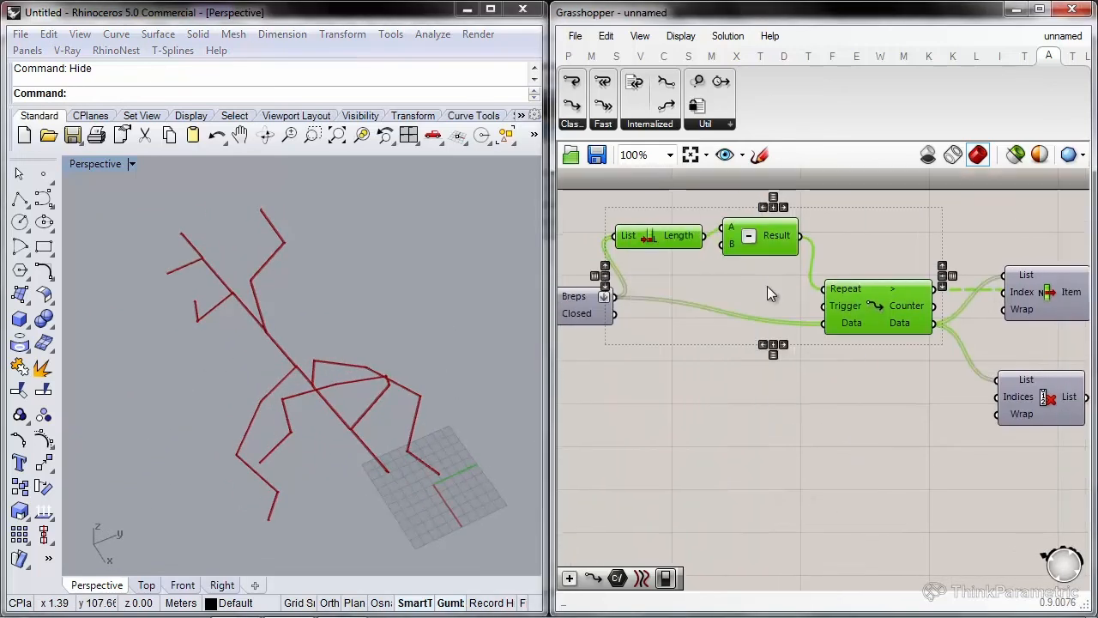
{"action": "right_click_drag", "start_coordinate": [857, 304], "coordinate": [688, 292]}
{"action": "scroll", "coordinate": [687, 289], "scroll_direction": "down", "scroll_amount": 4}
{"action": "right_click_drag", "start_coordinate": [898, 307], "coordinate": [620, 265]}
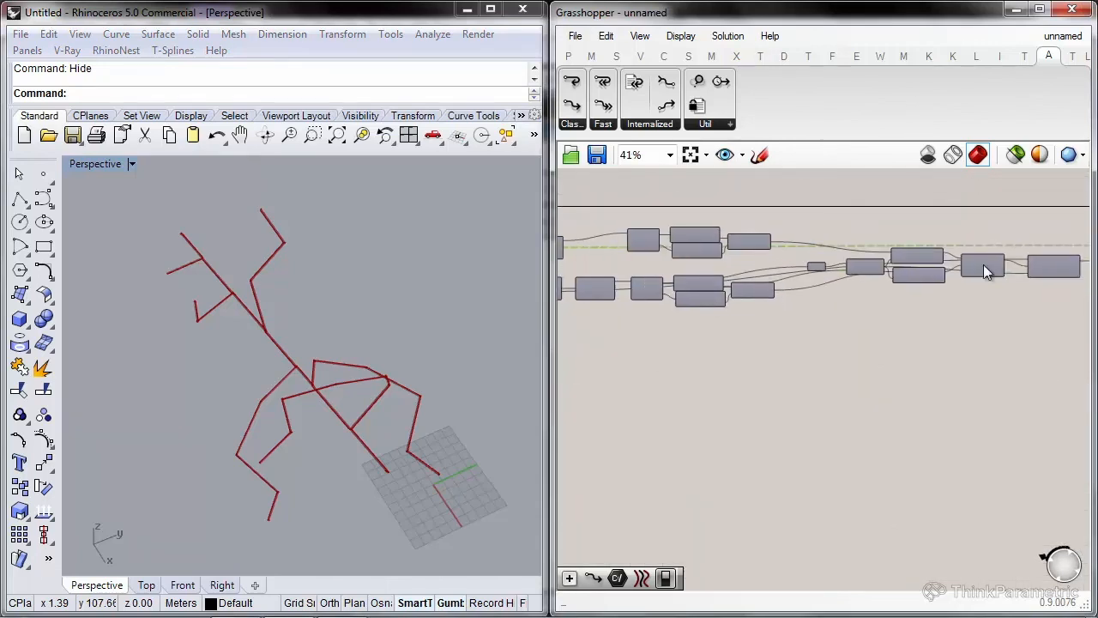
{"action": "right_click_drag", "start_coordinate": [944, 267], "coordinate": [714, 261]}
{"action": "scroll", "coordinate": [942, 245], "scroll_direction": "up", "scroll_amount": 6}
{"action": "double_click", "coordinate": [942, 245]}
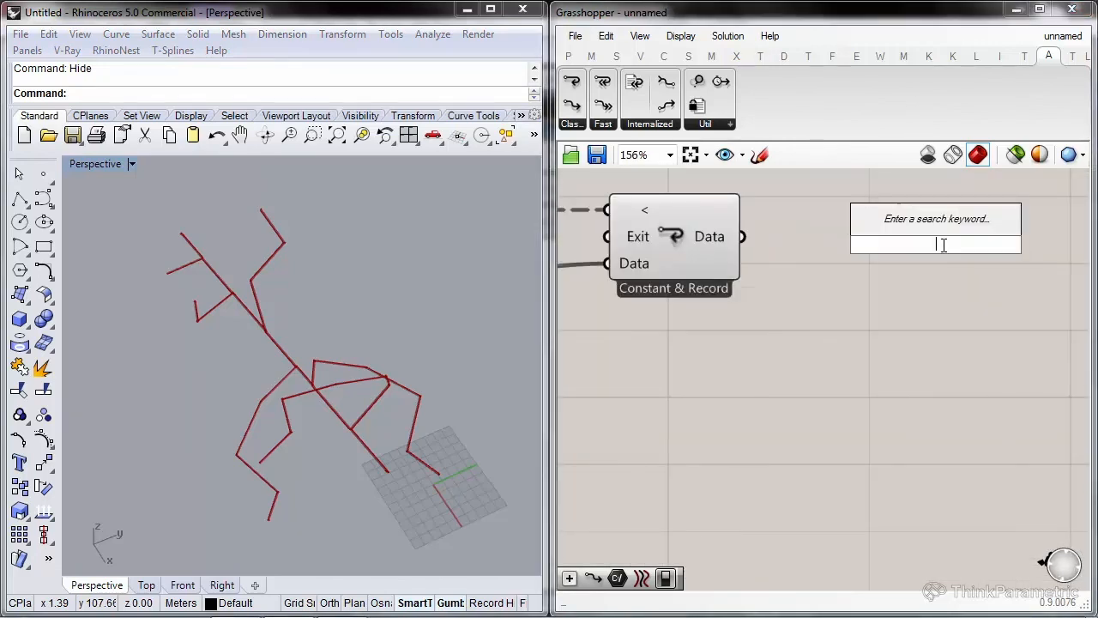
{"action": "type", "text": "list"}
{"action": "key", "text": "Return"}
{"action": "left_click_drag", "start_coordinate": [869, 218], "coordinate": [745, 232]}
Turn off Loop End's preview and select the new List Item to inspect its pipes in the viewport.
{"action": "left_click", "coordinate": [700, 239]}
{"action": "right_click", "coordinate": [776, 197]}
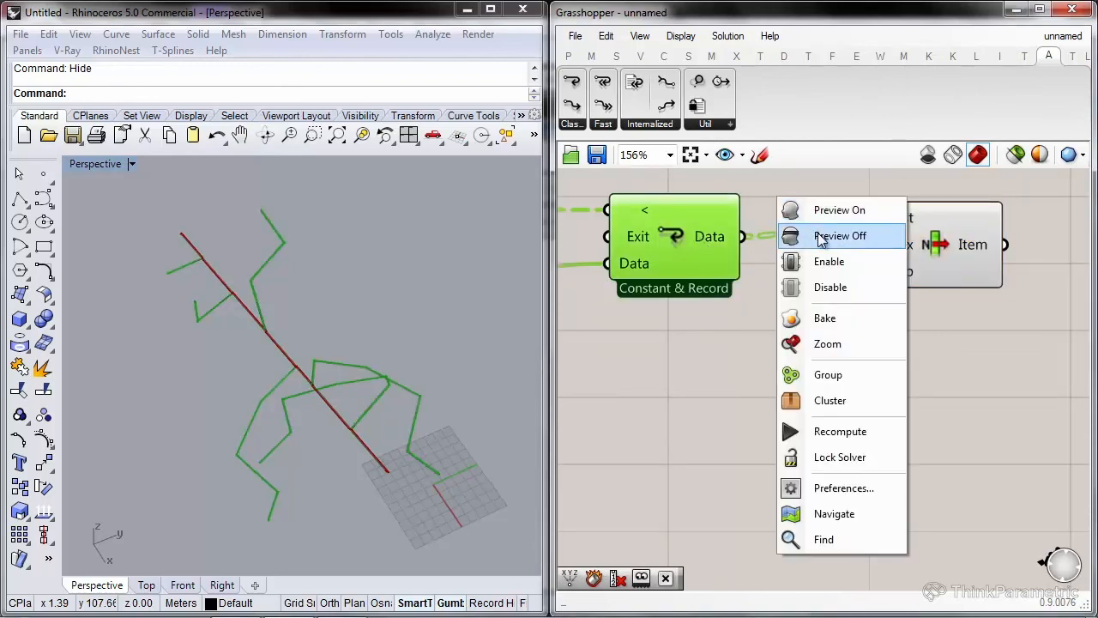
{"action": "left_click", "coordinate": [819, 235]}
{"action": "left_click", "coordinate": [909, 236]}
{"action": "right_click_drag", "start_coordinate": [908, 236], "coordinate": [771, 245]}
{"action": "scroll", "coordinate": [291, 413], "scroll_direction": "up", "scroll_amount": 3}
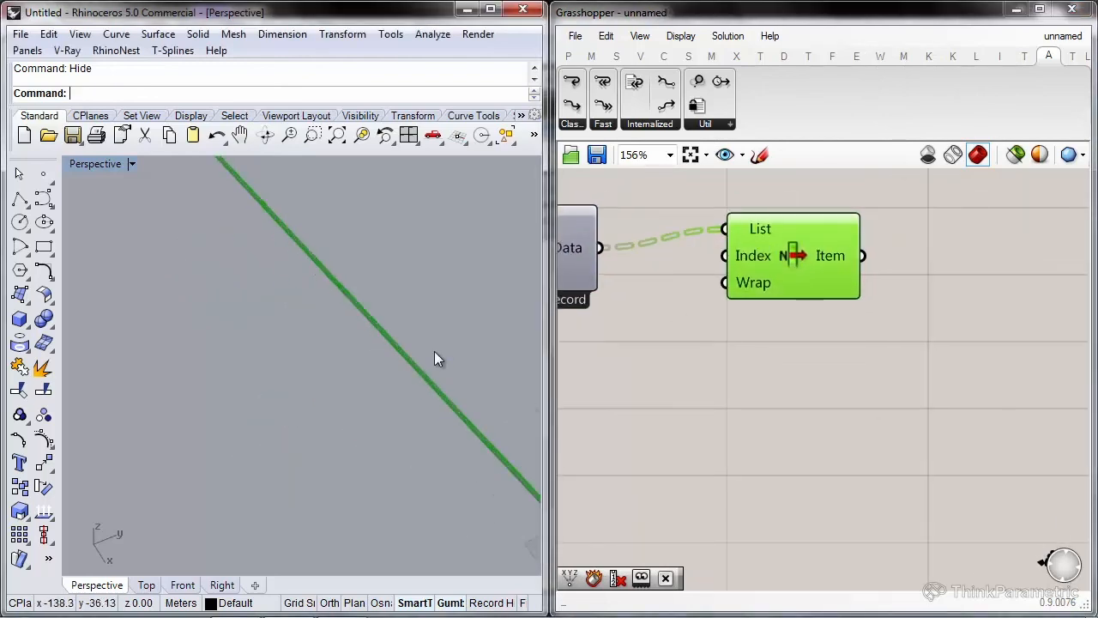
{"action": "scroll", "coordinate": [427, 361], "scroll_direction": "down", "scroll_amount": 1}
{"action": "left_click", "coordinate": [854, 317]}
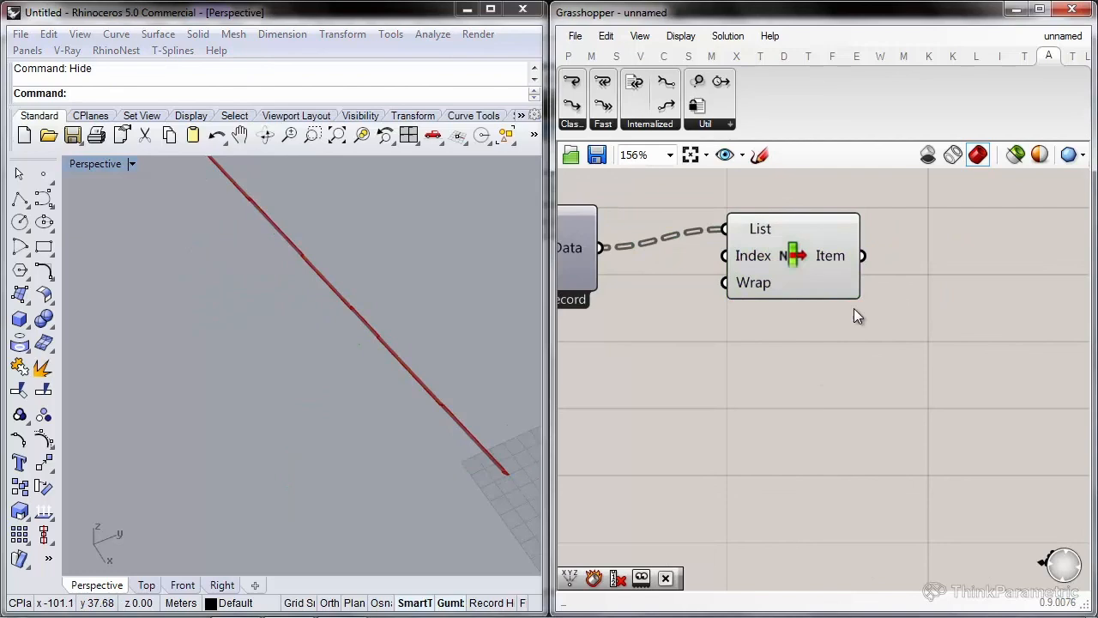
Flatten the List Item's Item output, add an Insert Items component beyond it and connect that output to its List.
{"action": "right_click", "coordinate": [830, 253]}
{"action": "left_click", "coordinate": [899, 328]}
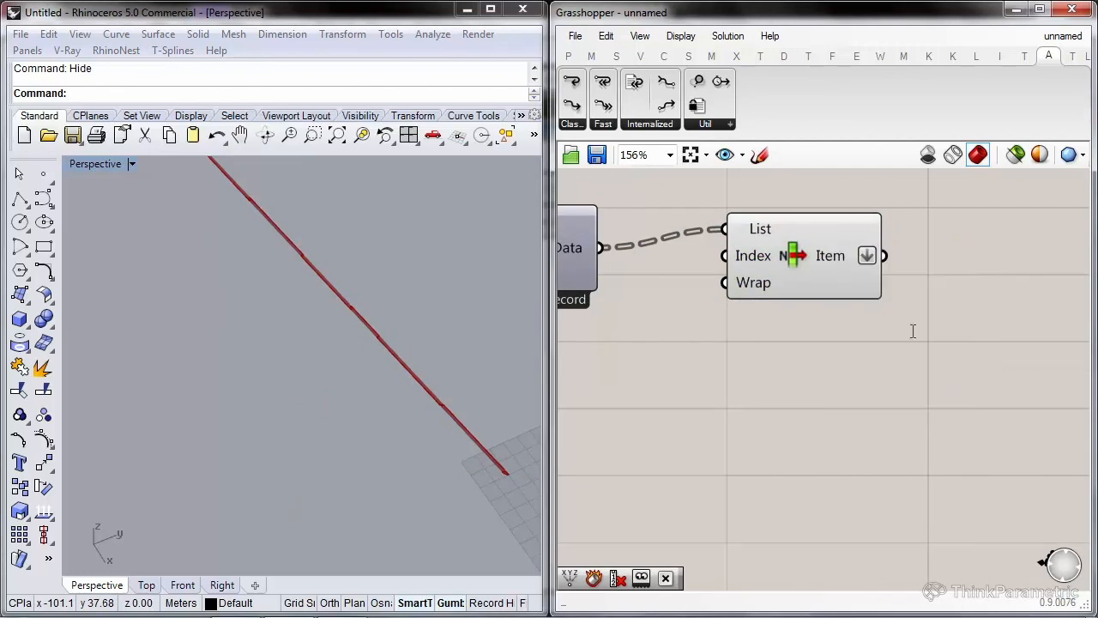
{"action": "double_click", "coordinate": [911, 331]}
{"action": "type", "text": "insert"}
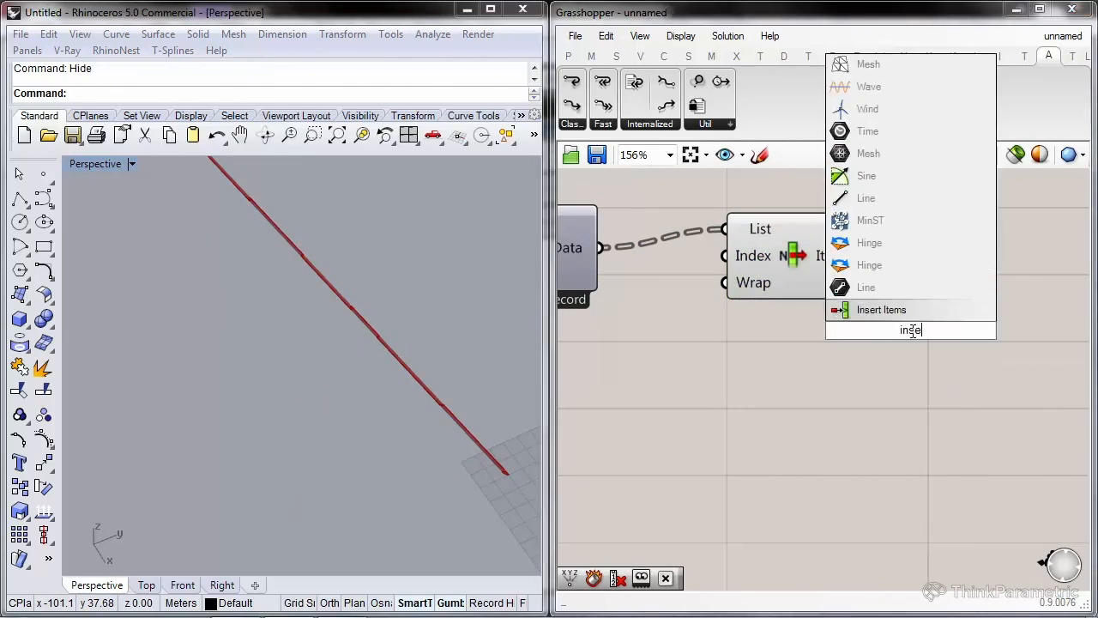
{"action": "key", "text": "Return"}
{"action": "left_click_drag", "start_coordinate": [914, 337], "coordinate": [1047, 270]}
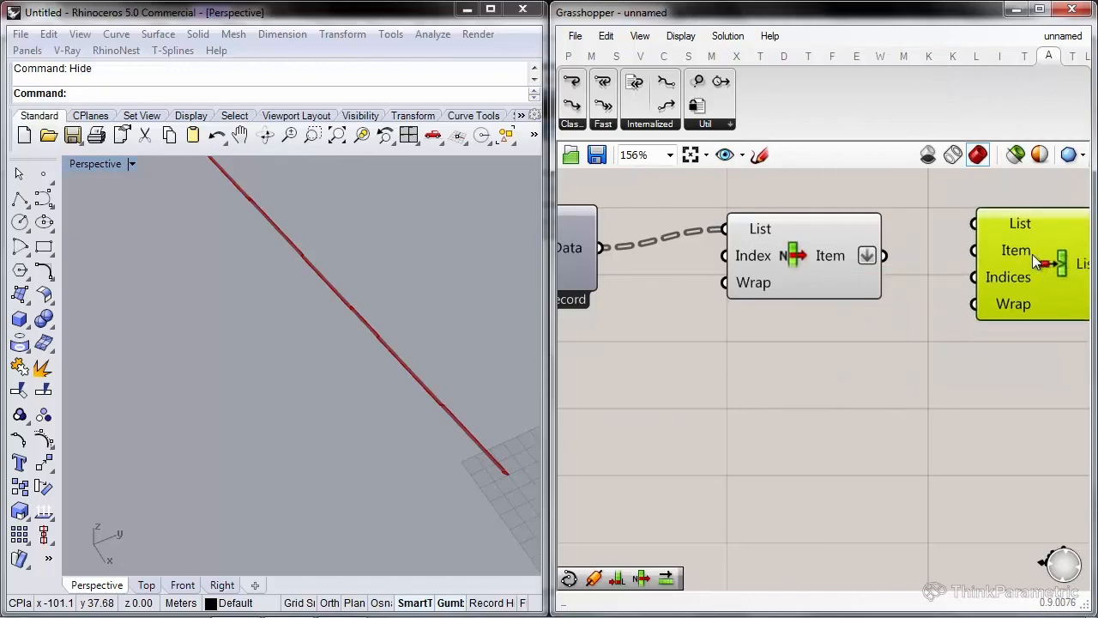
{"action": "left_click_drag", "start_coordinate": [980, 225], "coordinate": [883, 255]}
Add a second List Item below the first and connect Brep Join's Breps to its List.
{"action": "double_click", "coordinate": [797, 411]}
{"action": "type", "text": "l"}
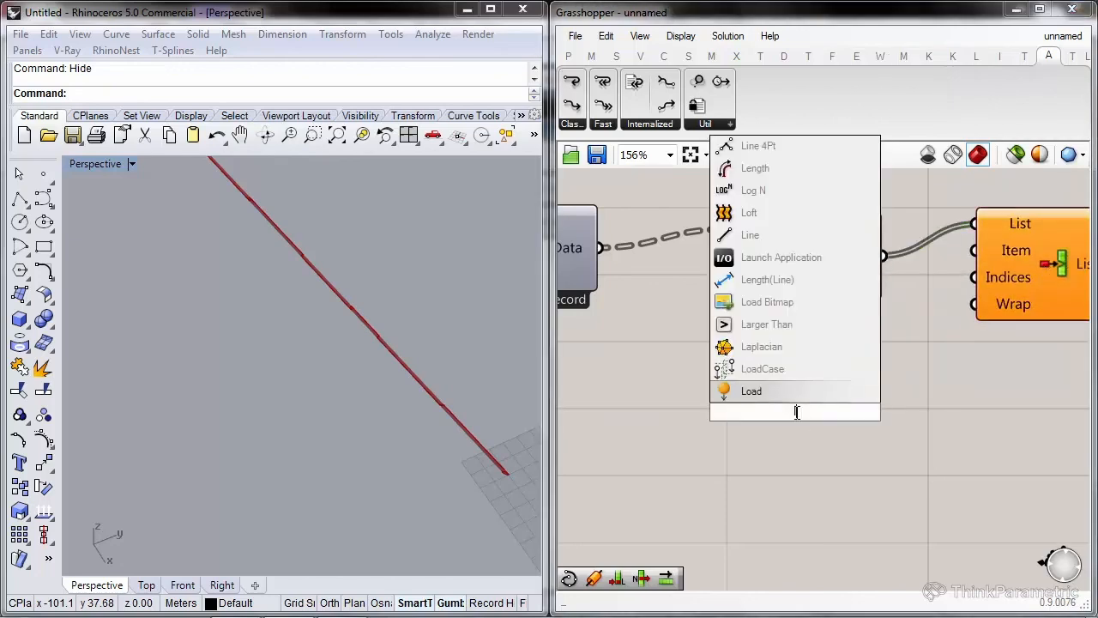
{"action": "type", "text": "ist it i"}
{"action": "key", "text": "Return"}
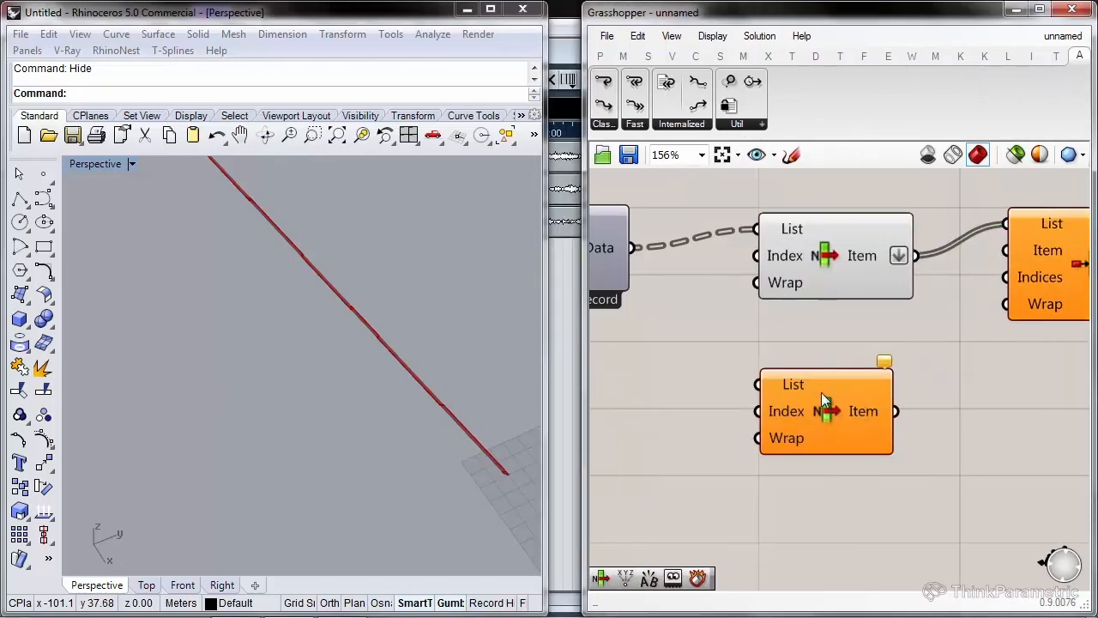
{"action": "left_click_drag", "start_coordinate": [755, 383], "coordinate": [1025, 380]}
{"action": "scroll", "coordinate": [1024, 380], "scroll_direction": "down", "scroll_amount": 8}
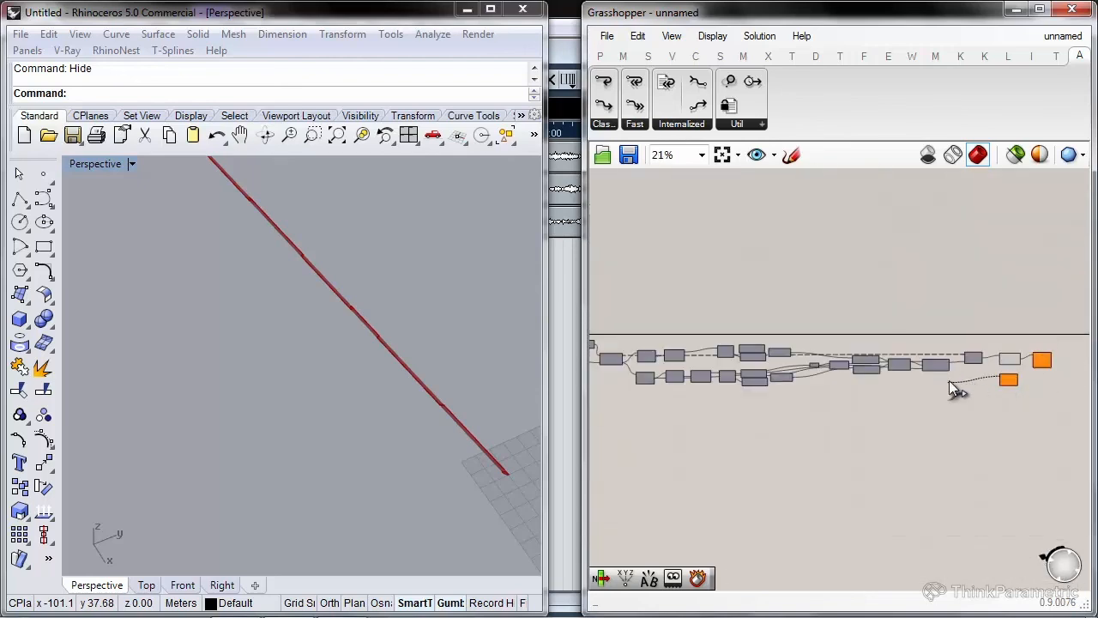
{"action": "key", "text": "super+Right"}
{"action": "scroll", "coordinate": [985, 379], "scroll_direction": "up", "scroll_amount": 7}
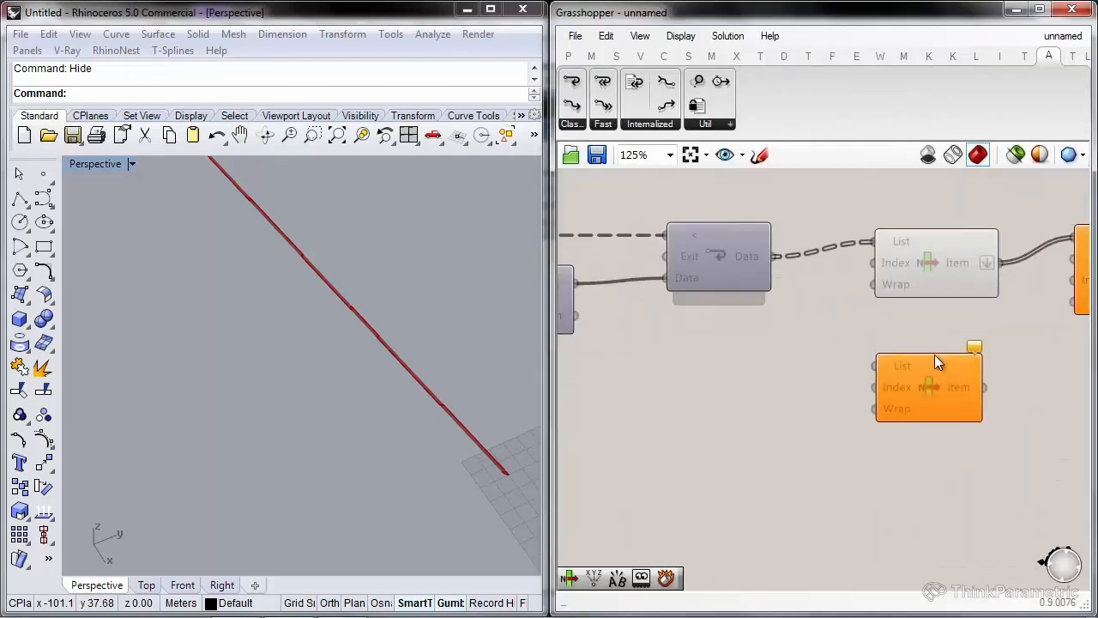
{"action": "scroll", "coordinate": [971, 371], "scroll_direction": "down", "scroll_amount": 6}
{"action": "scroll", "coordinate": [809, 399], "scroll_direction": "up", "scroll_amount": 5}
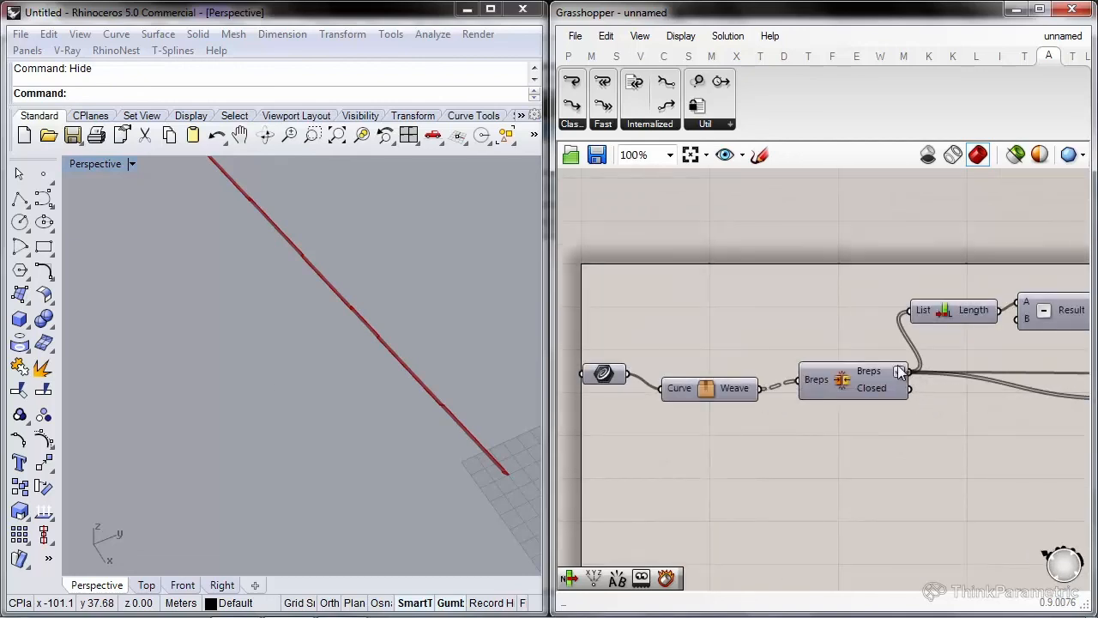
Connect the second List Item's Item output to Insert Items' Item input and set its Indices to 0.
{"action": "scroll", "coordinate": [905, 368], "scroll_direction": "down", "scroll_amount": 6}
{"action": "scroll", "coordinate": [944, 273], "scroll_direction": "up", "scroll_amount": 2}
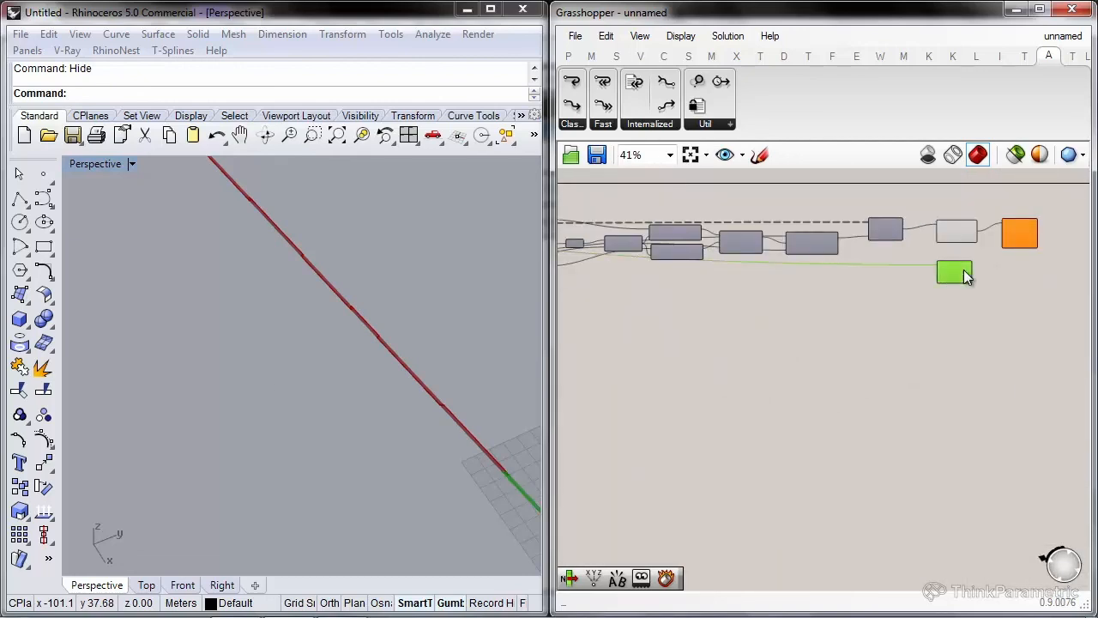
{"action": "left_click", "coordinate": [961, 272]}
{"action": "scroll", "coordinate": [946, 248], "scroll_direction": "up", "scroll_amount": 3}
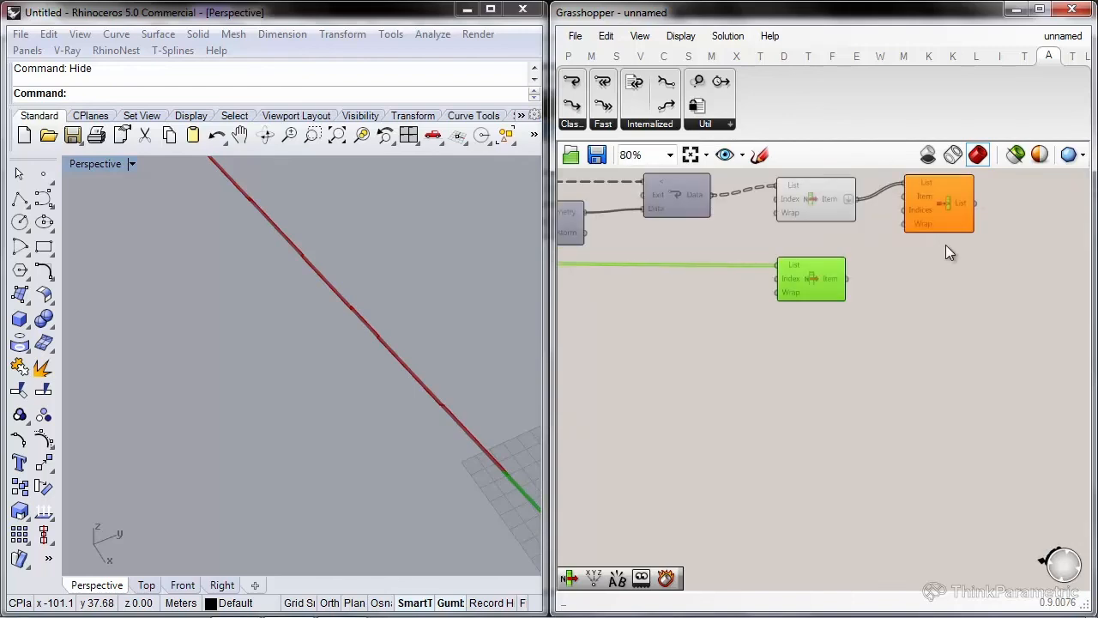
{"action": "right_click", "coordinate": [903, 215]}
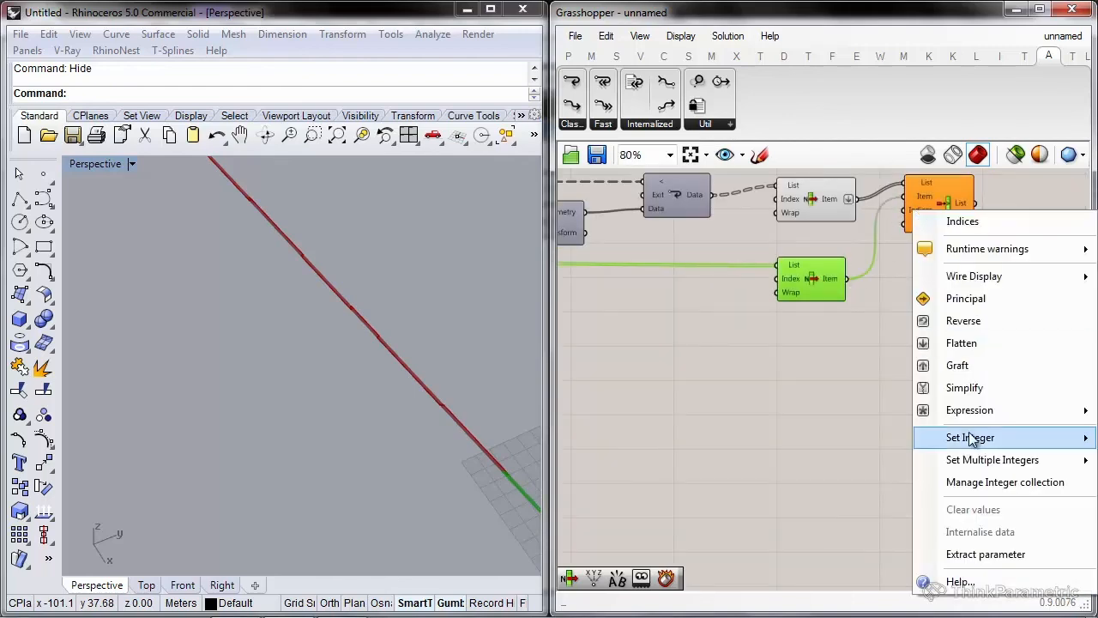
{"action": "mouse_move", "coordinate": [967, 436]}
{"action": "type", "text": "0."}
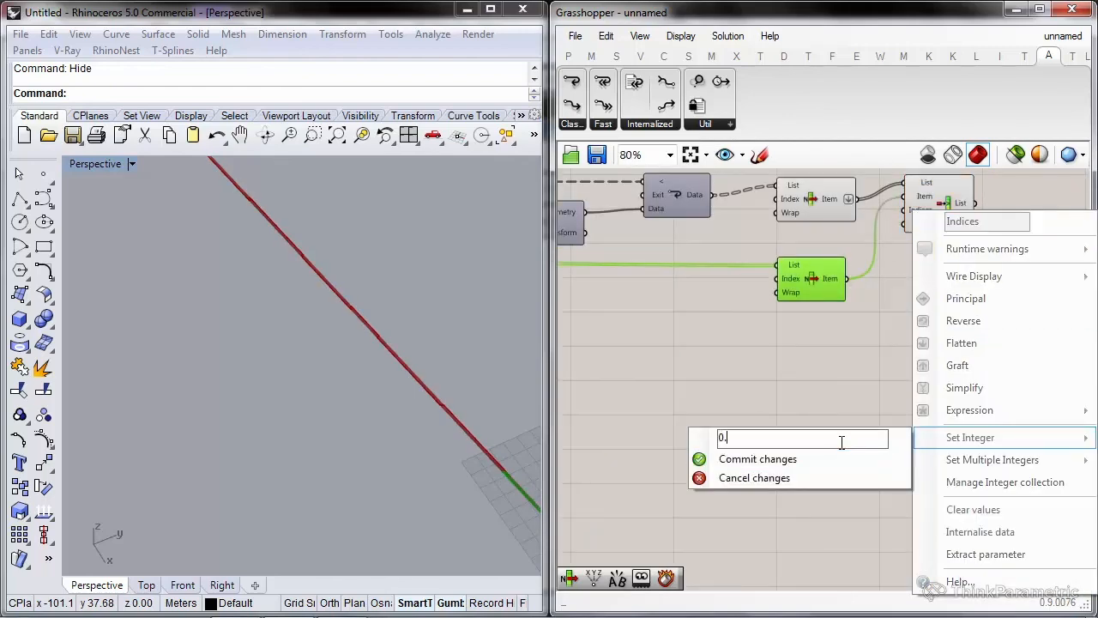
{"action": "left_click", "coordinate": [902, 388]}
Turn off the preview of Loop End and both List Item components together.
{"action": "left_click_drag", "start_coordinate": [865, 350], "coordinate": [635, 168]}
{"action": "right_click", "coordinate": [667, 310]}
{"action": "left_click", "coordinate": [716, 300]}
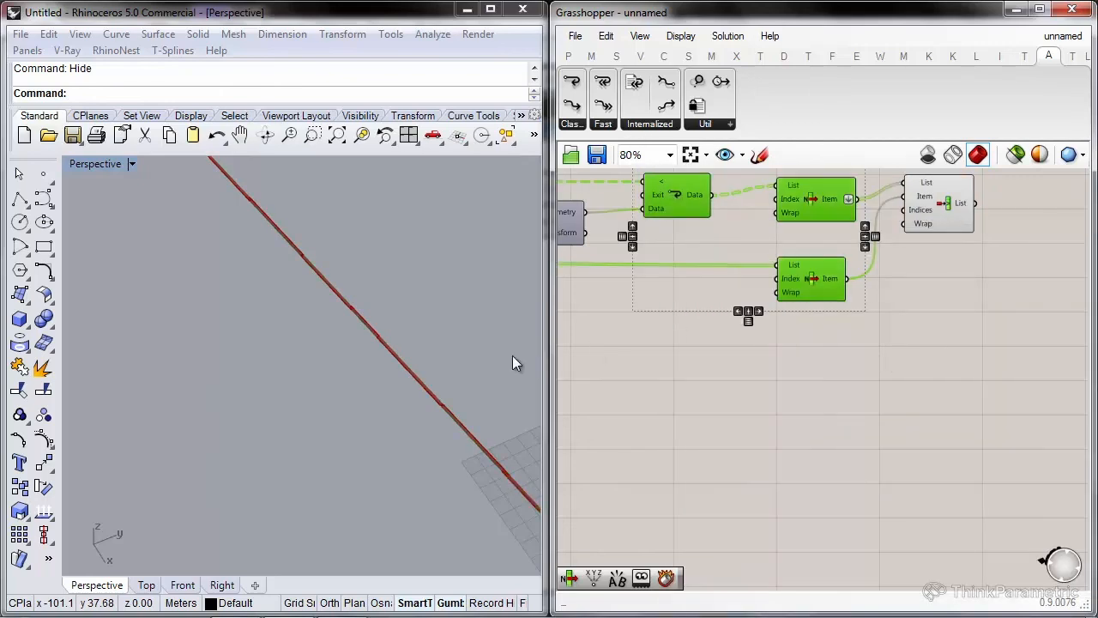
Examine the combined straightened pipe from Insert Items along its full length in the Perspective viewport.
{"action": "right_click_drag", "start_coordinate": [455, 382], "coordinate": [389, 355], "text": "shift"}
{"action": "scroll", "coordinate": [413, 511], "scroll_direction": "up", "scroll_amount": 4}
{"action": "right_click_drag", "start_coordinate": [407, 455], "coordinate": [371, 342]}
{"action": "scroll", "coordinate": [370, 342], "scroll_direction": "down", "scroll_amount": 6}
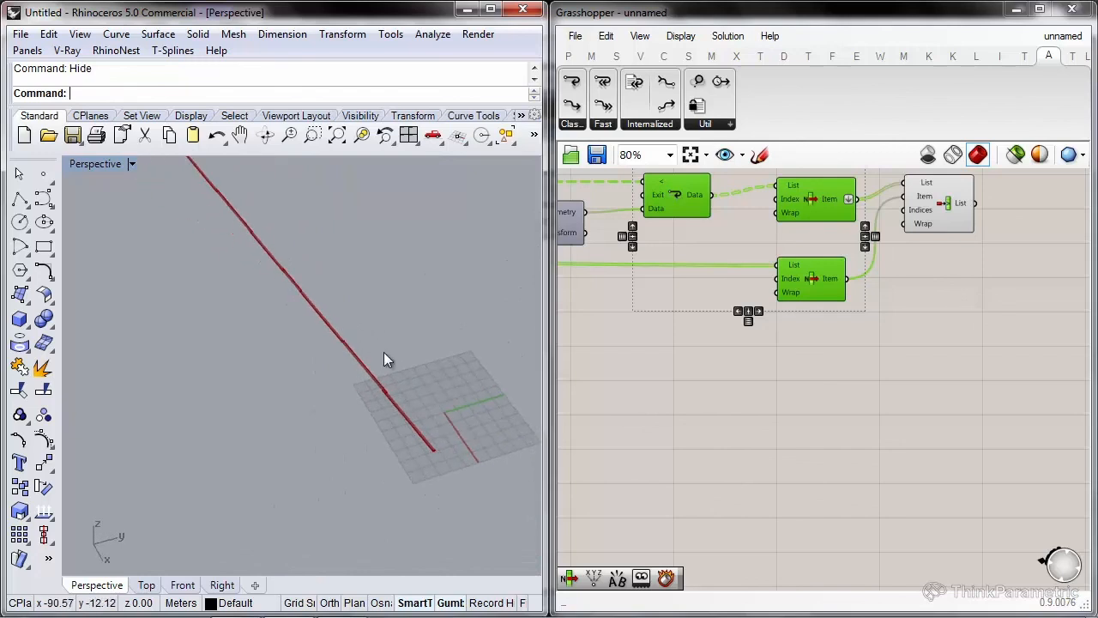
{"action": "right_click_drag", "start_coordinate": [339, 281], "coordinate": [380, 398], "text": "shift"}
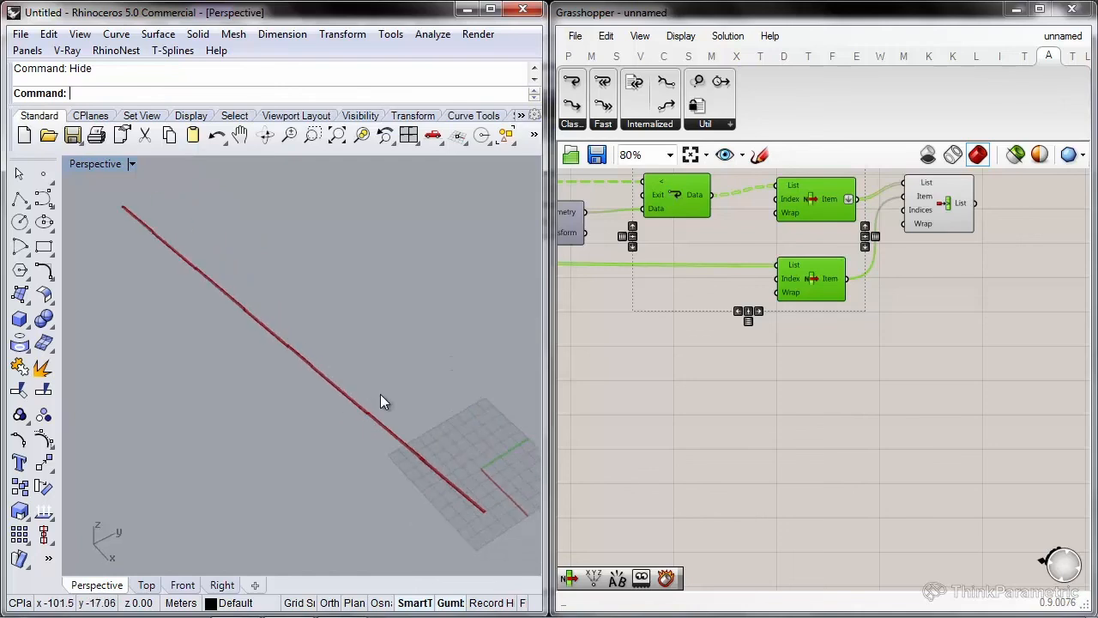
{"action": "right_click_drag", "start_coordinate": [987, 212], "coordinate": [961, 258]}
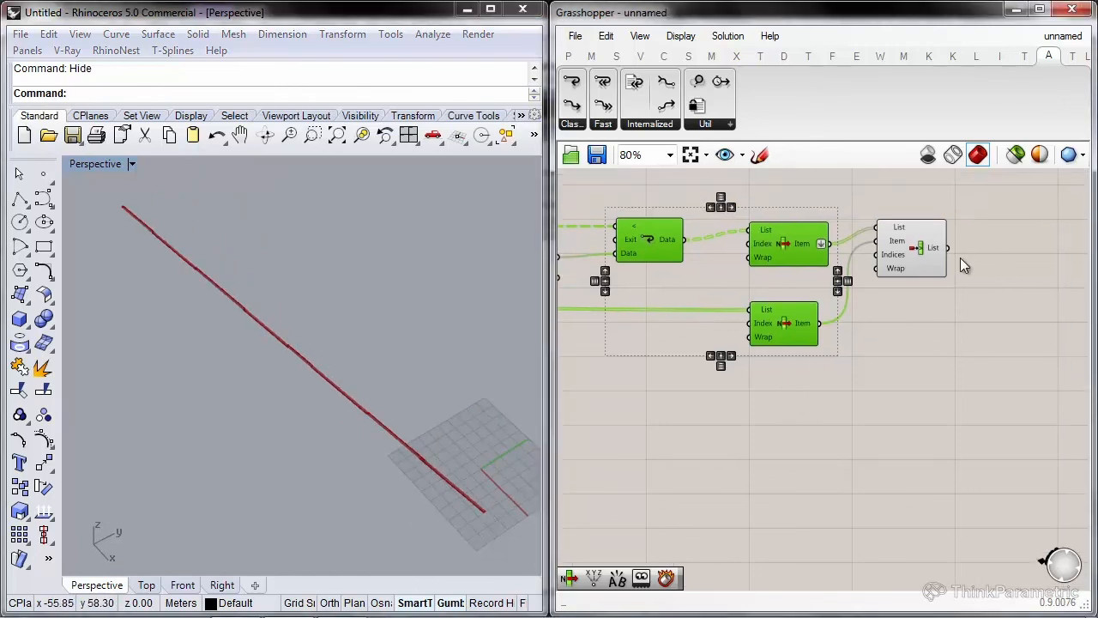
{"action": "left_click", "coordinate": [918, 240]}
{"action": "left_click", "coordinate": [893, 341]}
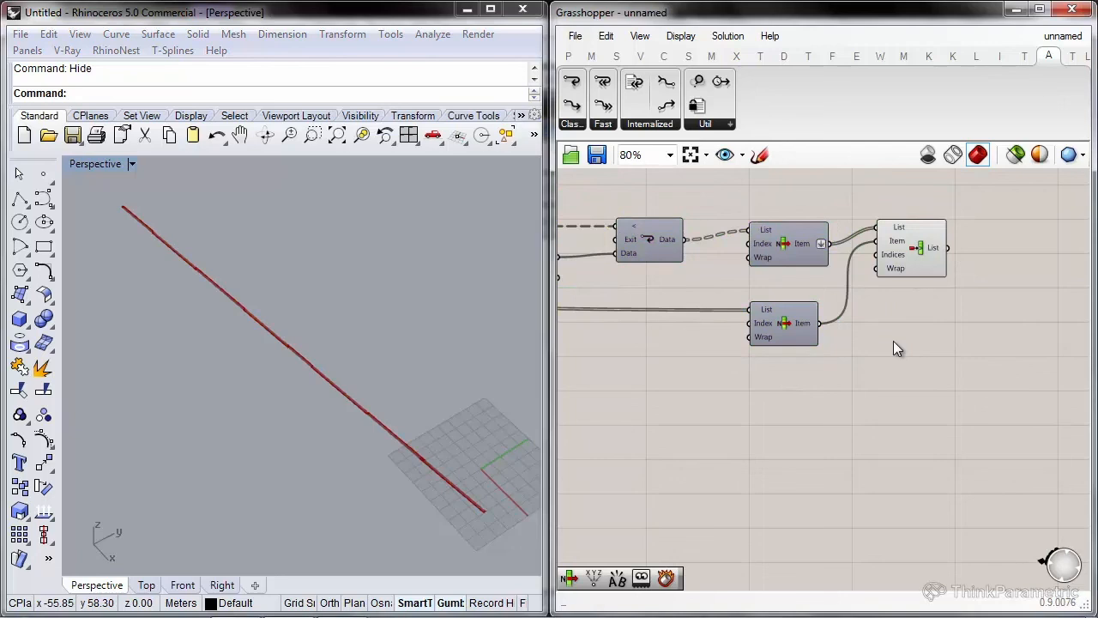